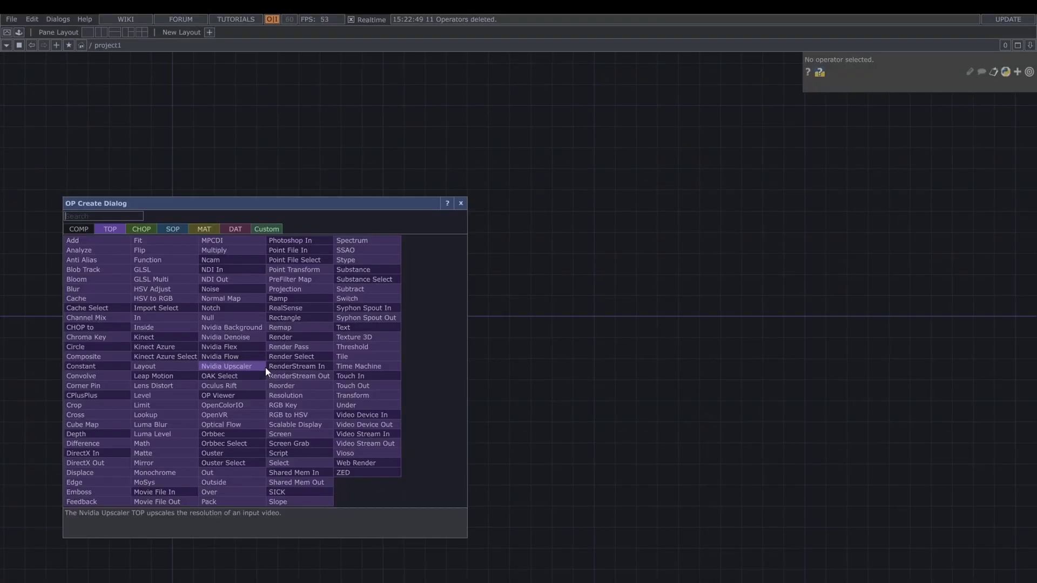
# Step: Place a Noise TOP in the empty network and feed it into a new Feedback TOP placed up and to its right
pyautogui.click(264, 371)
pyautogui.click(265, 372)
pyautogui.moveTo(265, 372); pyautogui.dragTo(204, 338)
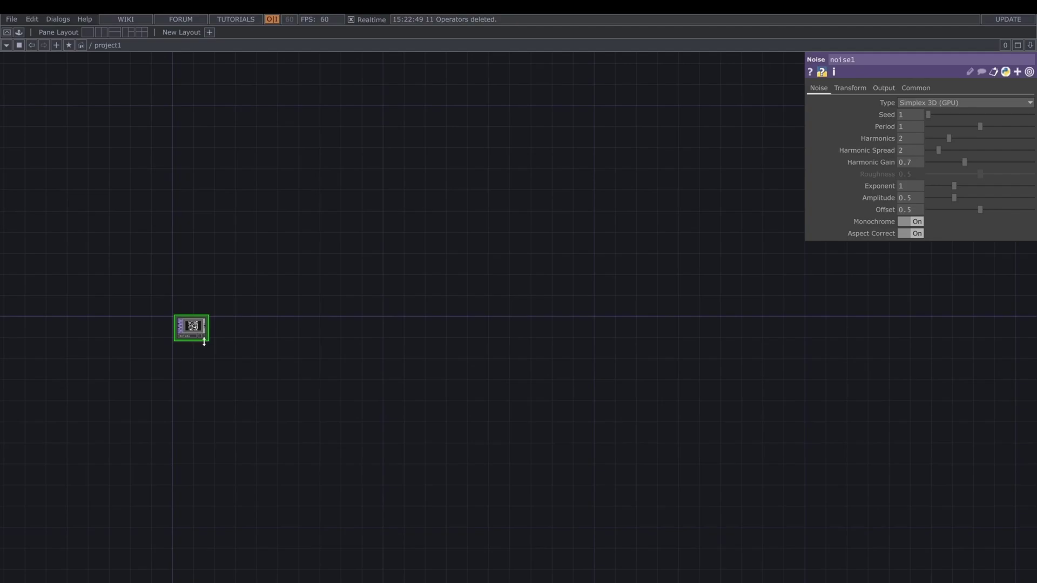
pyautogui.scroll(3, 204, 338)
pyautogui.press('Tab')
pyautogui.write('fee')
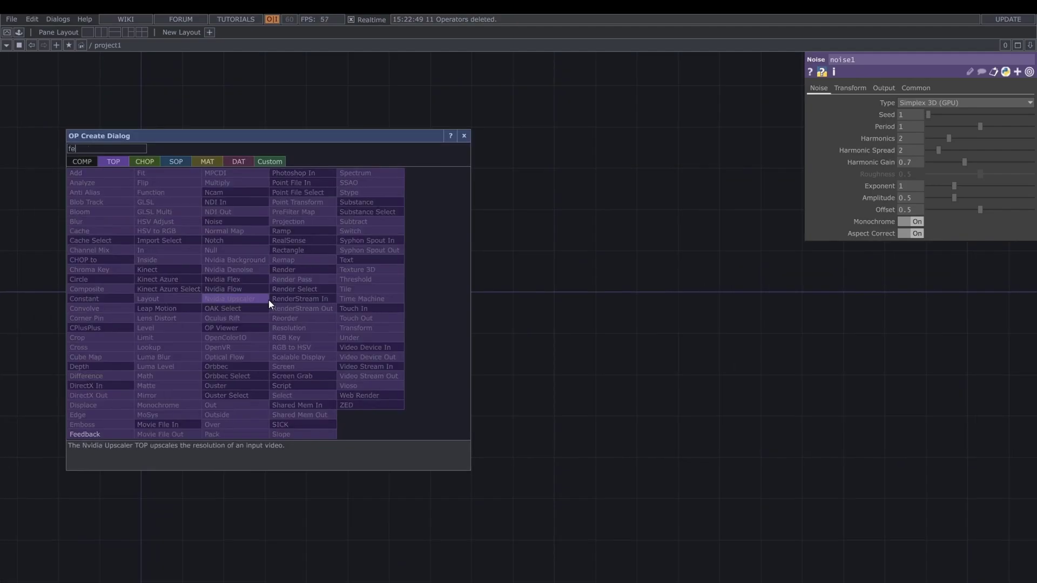
pyautogui.click(90, 435)
pyautogui.click(272, 263)
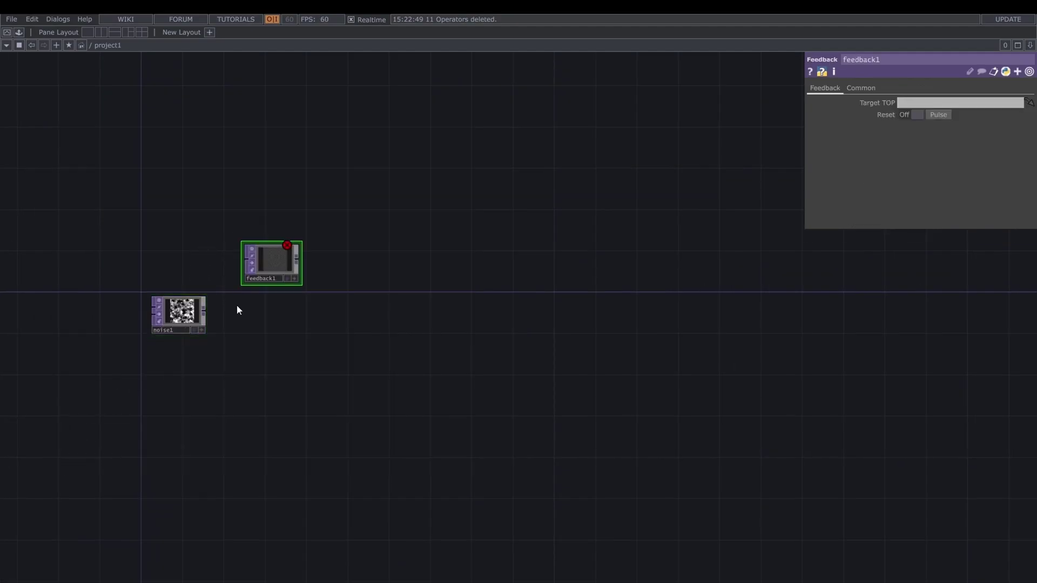
pyautogui.moveTo(205, 311); pyautogui.dragTo(316, 231)
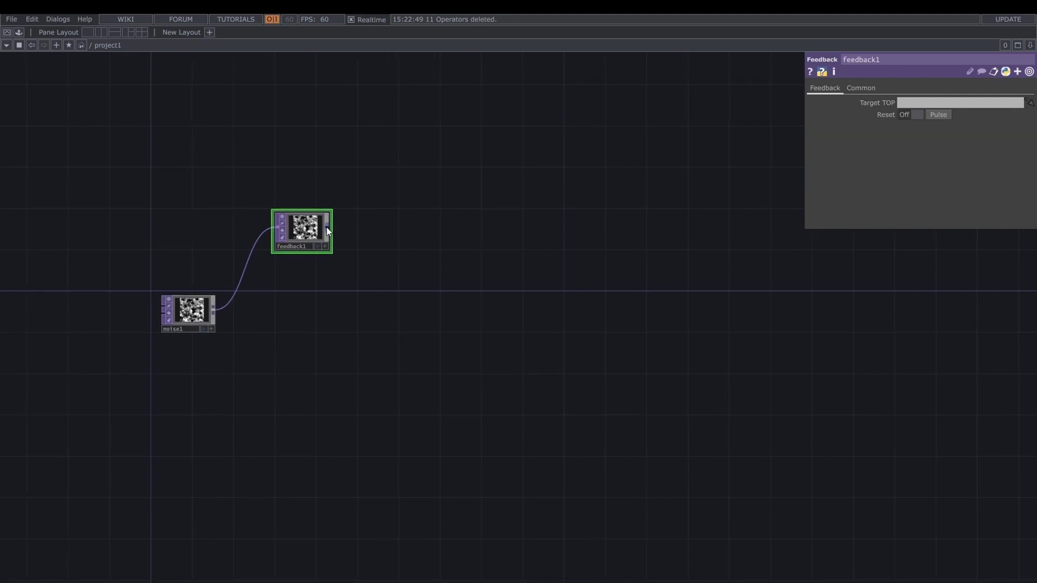
# Step: Add a Displace TOP fed by the feedback1 output and place it to the right of feedback1
pyautogui.click(326, 228)
pyautogui.click(359, 224)
pyautogui.write('displace')
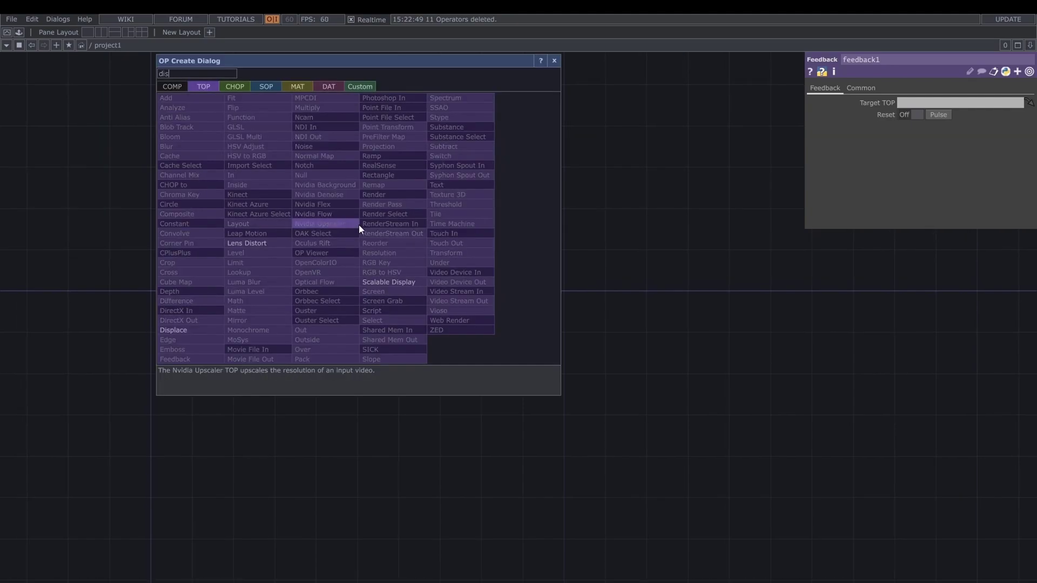
pyautogui.press('Return')
pyautogui.moveTo(358, 224); pyautogui.dragTo(431, 224)
# Step: Add a second Noise TOP below feedback1 and wire it into the second input of displace1
pyautogui.press('Tab')
pyautogui.write('noise')
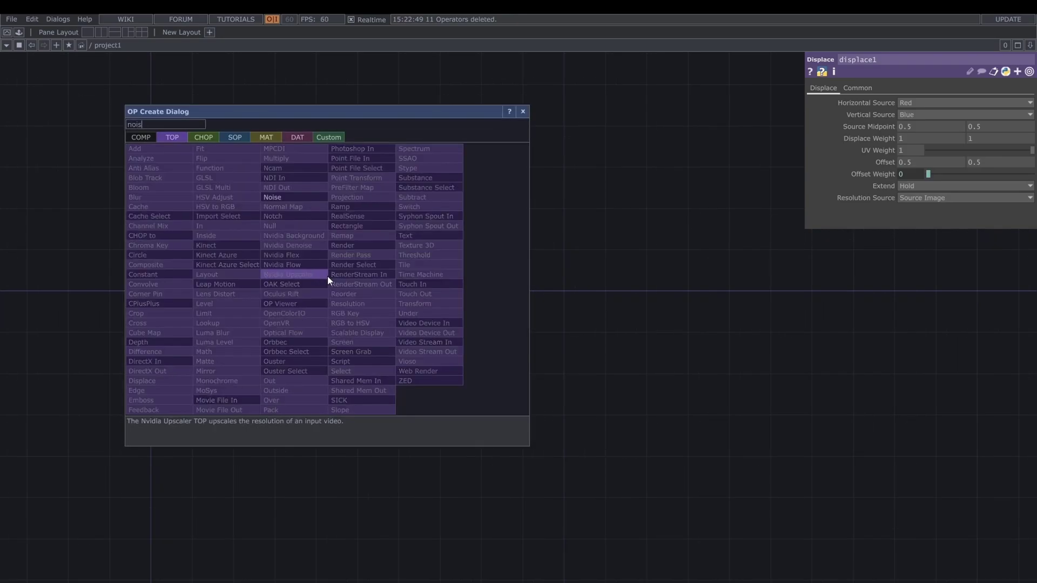
pyautogui.press('Return')
pyautogui.moveTo(327, 277); pyautogui.dragTo(468, 199)
pyautogui.click(469, 201)
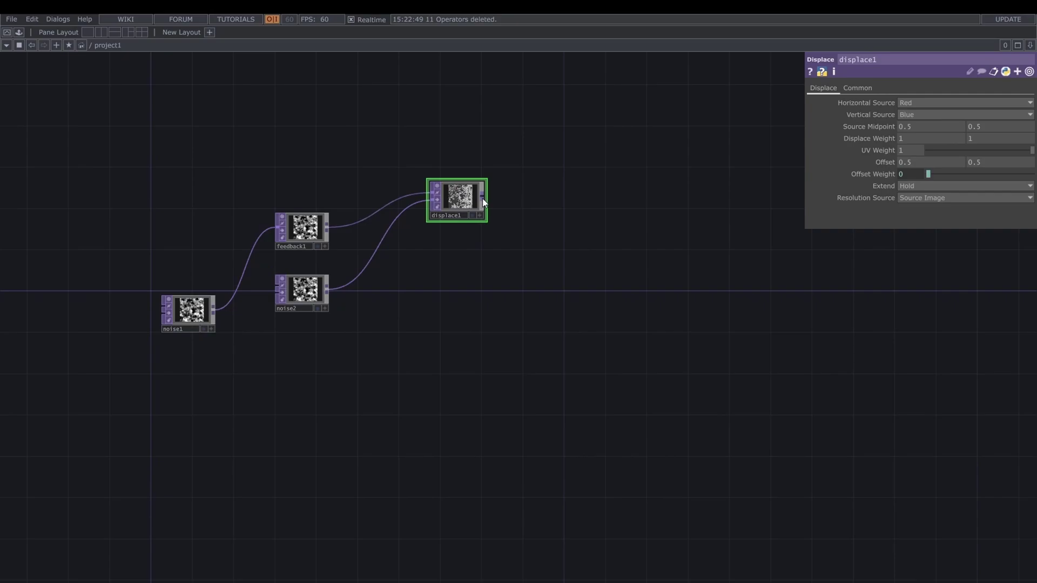
# Step: Add a Level TOP fed by displace1 and place it slightly below and to the right
pyautogui.click(482, 200)
pyautogui.click(520, 211)
pyautogui.write('lev')
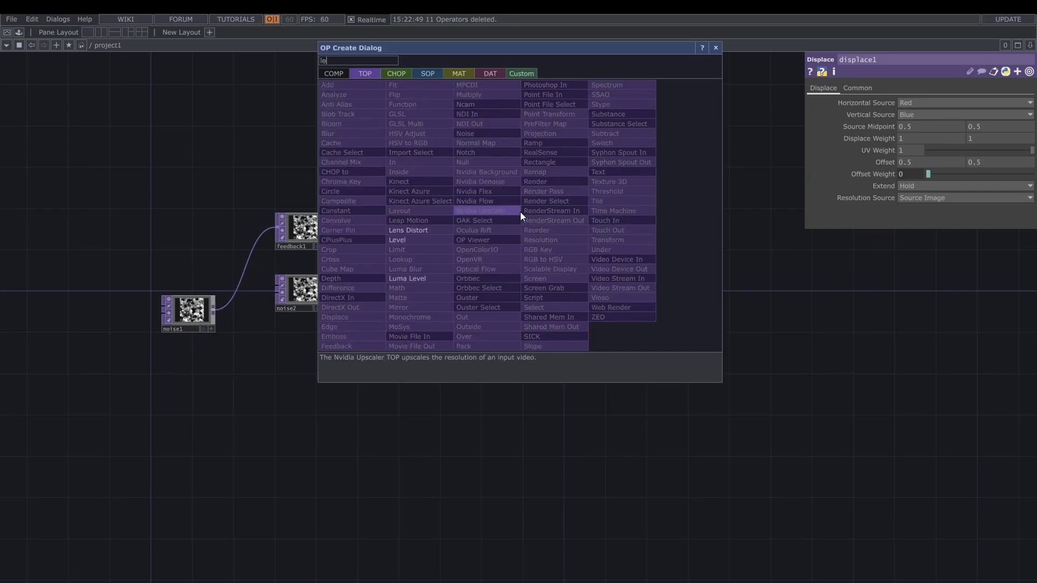
pyautogui.press('Return')
pyautogui.click(520, 211)
pyautogui.moveTo(520, 212); pyautogui.dragTo(562, 247)
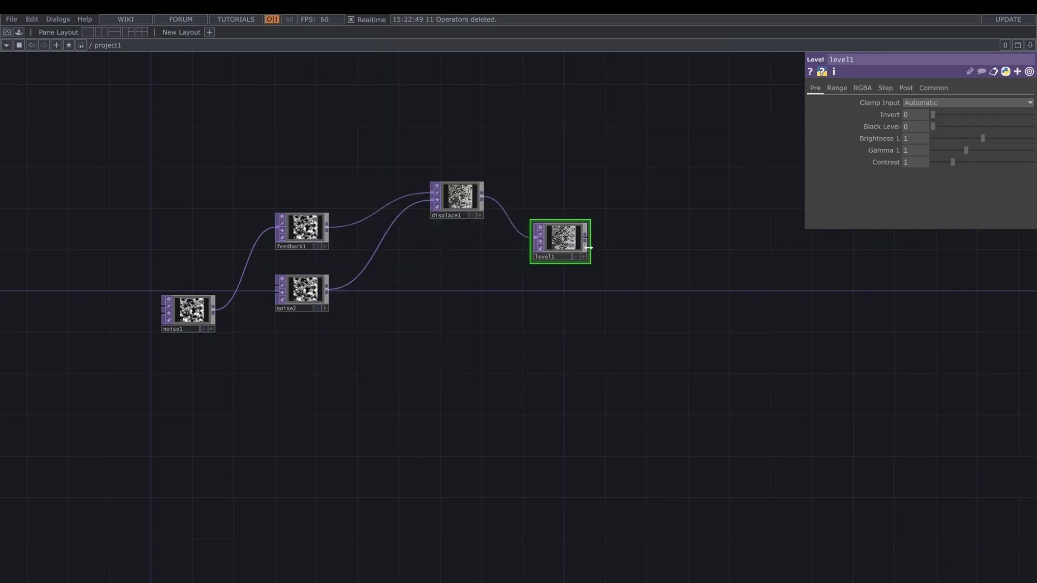
# Step: Add a Composite TOP fed by level1 and place it below and to the right of the level node
pyautogui.click(586, 236)
pyautogui.click(635, 284)
pyautogui.write('com')
pyautogui.press('Return')
pyautogui.click(635, 284)
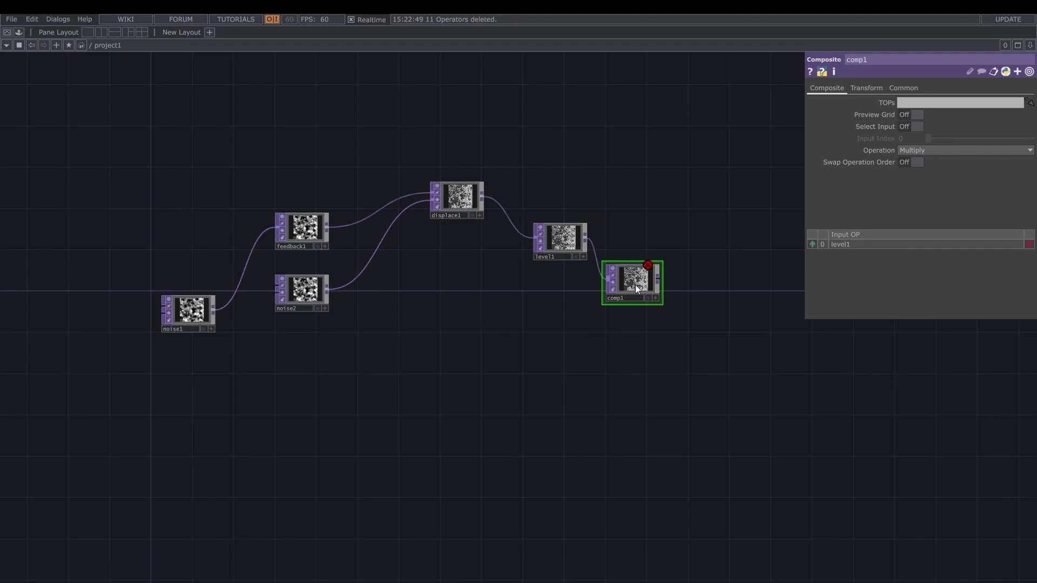
pyautogui.moveTo(638, 284); pyautogui.dragTo(662, 326)
# Step: Wire noise1 into comp1 as its second input and shift noise1 slightly down and to the left
pyautogui.click(215, 310)
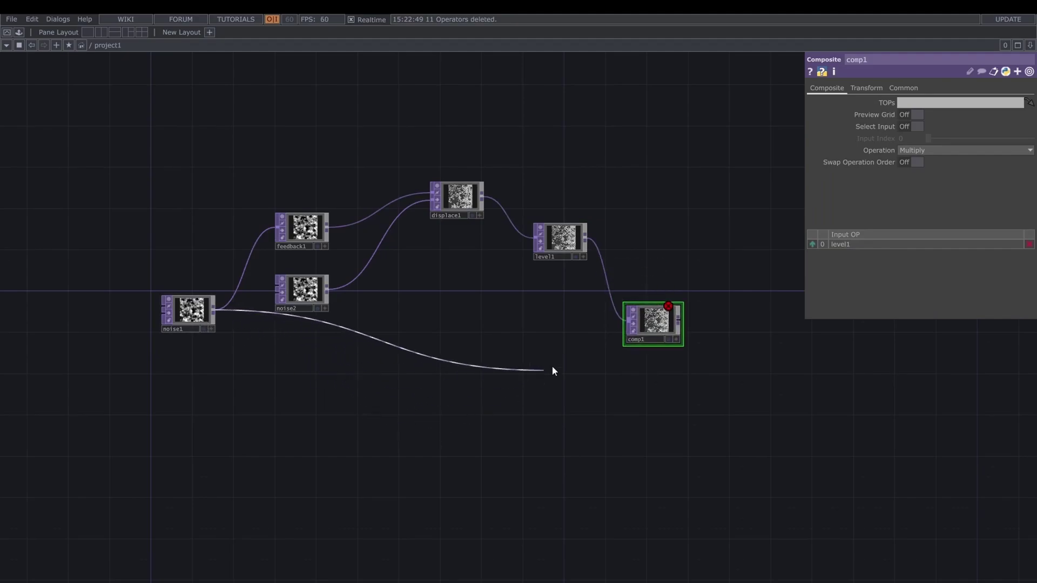
pyautogui.click(626, 323)
pyautogui.moveTo(192, 315); pyautogui.dragTo(183, 336)
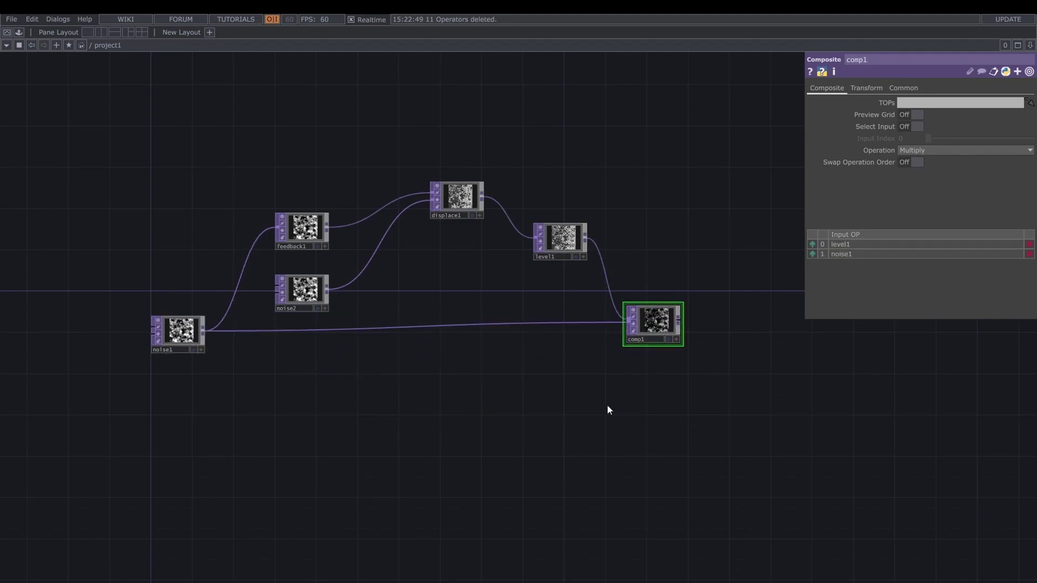
# Step: Add a Blur TOP fed by comp1 and place it below and to the right of the composite
pyautogui.moveTo(602, 399); pyautogui.dragTo(502, 406)
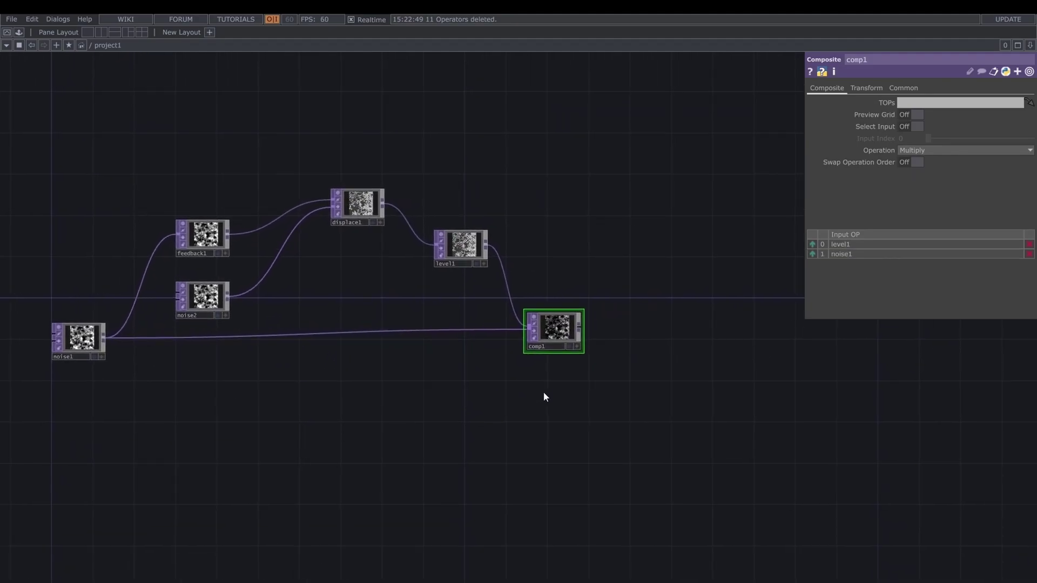
pyautogui.click(583, 329)
pyautogui.click(607, 328)
pyautogui.write('blur')
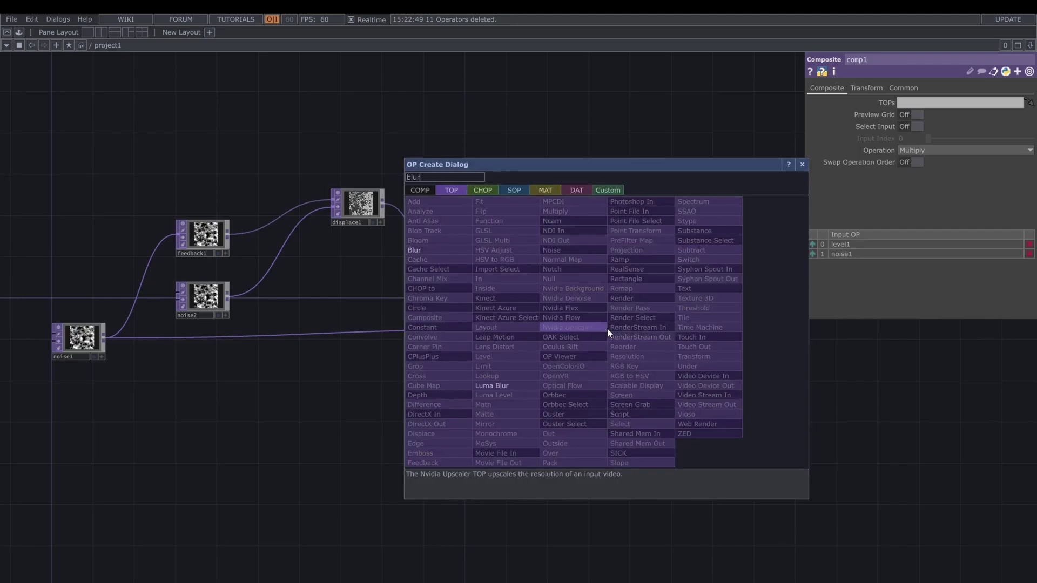
pyautogui.press('Return')
pyautogui.click(653, 386)
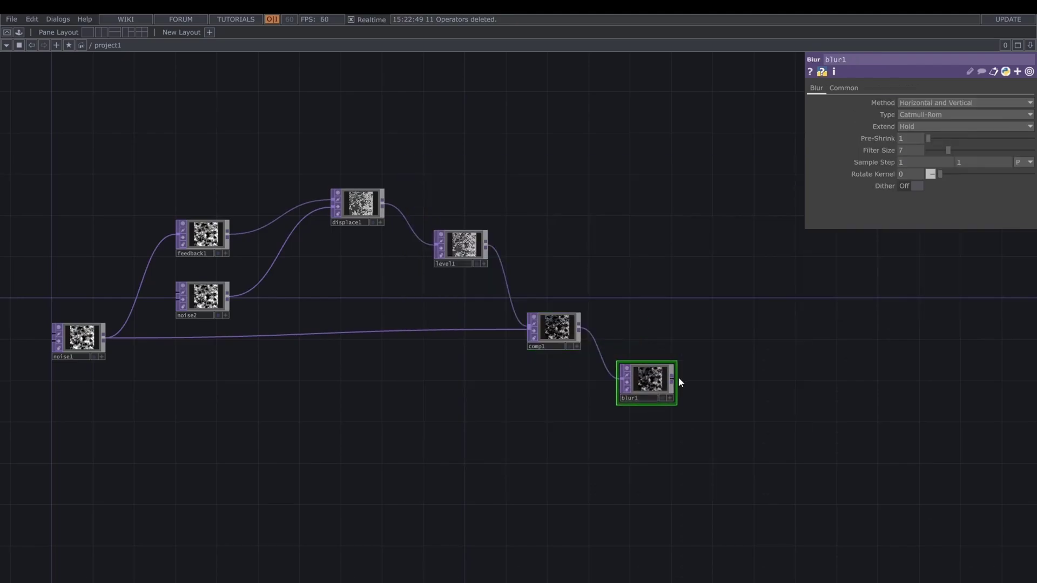
# Step: Add a Limit TOP fed by blur1 and place it directly to the right of the blur
pyautogui.click(674, 379)
pyautogui.click(711, 383)
pyautogui.write('limit')
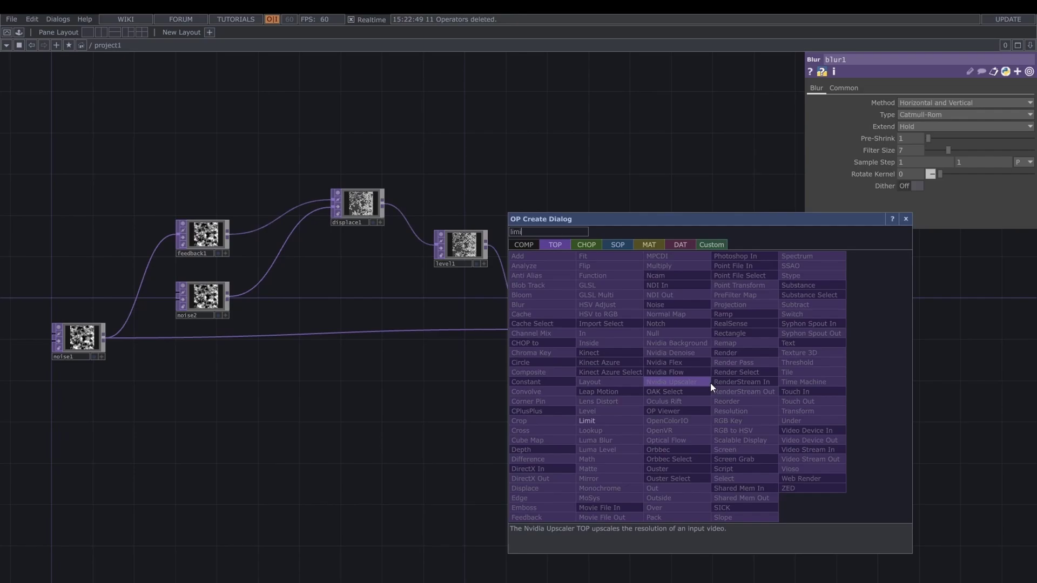
pyautogui.press('Return')
pyautogui.click(712, 382)
# Step: Add an Edge TOP fed by limit1 and space it out to the right of the limit node
pyautogui.click(746, 381)
pyautogui.click(772, 384)
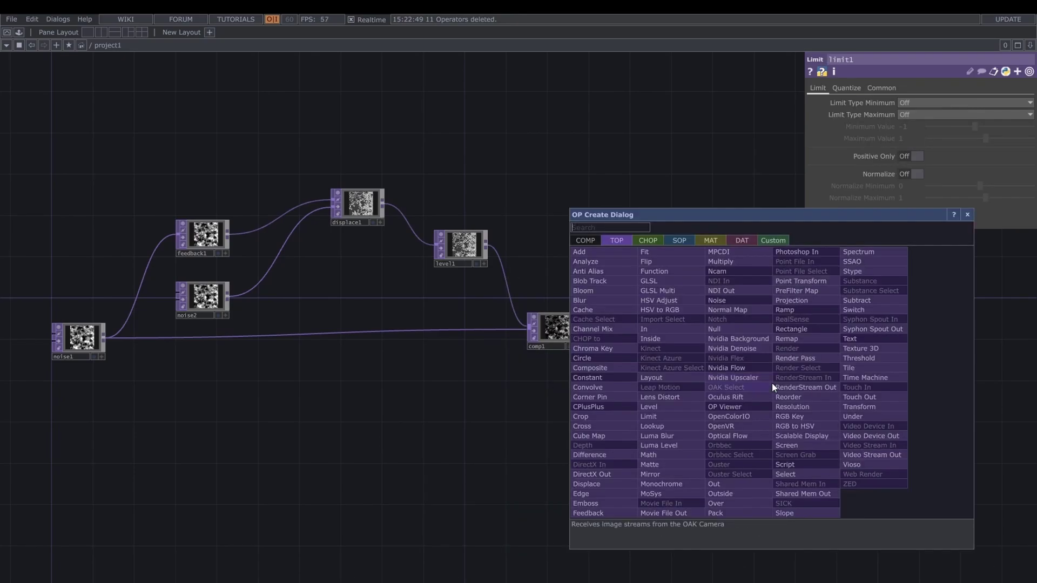
pyautogui.write('ws')
pyautogui.press('BackSpace')
pyautogui.press('BackSpace')
pyautogui.write('ed')
pyautogui.press('Return')
pyautogui.click(772, 384)
pyautogui.moveTo(772, 384); pyautogui.dragTo(810, 384)
# Step: Add a Matte TOP with comp1 as its first input and edge1 as its second input
pyautogui.moveTo(701, 413); pyautogui.dragTo(612, 410)
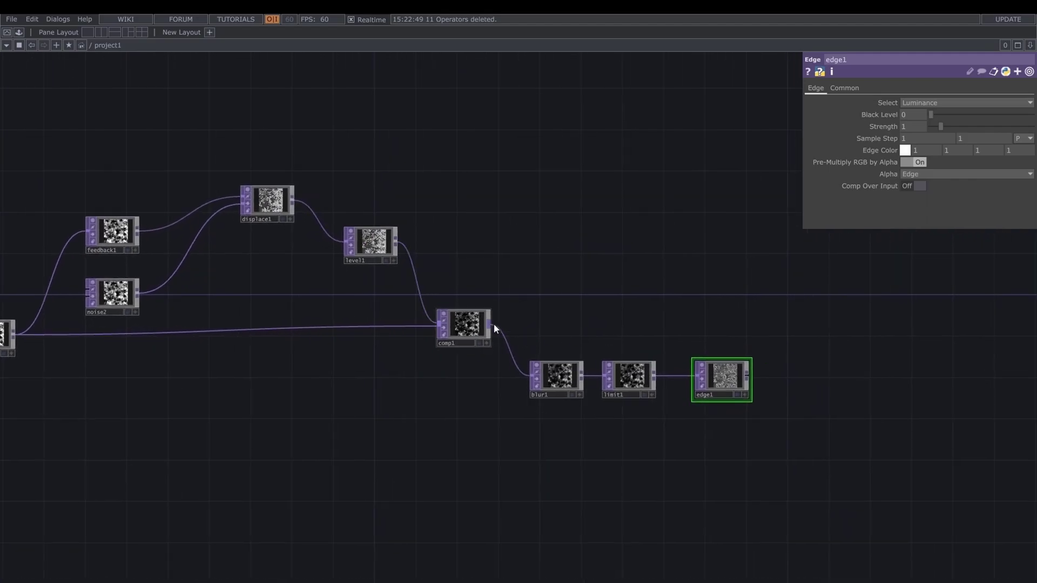
pyautogui.moveTo(492, 323); pyautogui.dragTo(822, 350)
pyautogui.write('matte')
pyautogui.press('Return')
pyautogui.moveTo(749, 374); pyautogui.dragTo(812, 375)
# Step: Turn off Monochrome on noise1 so that it generates coloured noise
pyautogui.moveTo(361, 382); pyautogui.dragTo(548, 411)
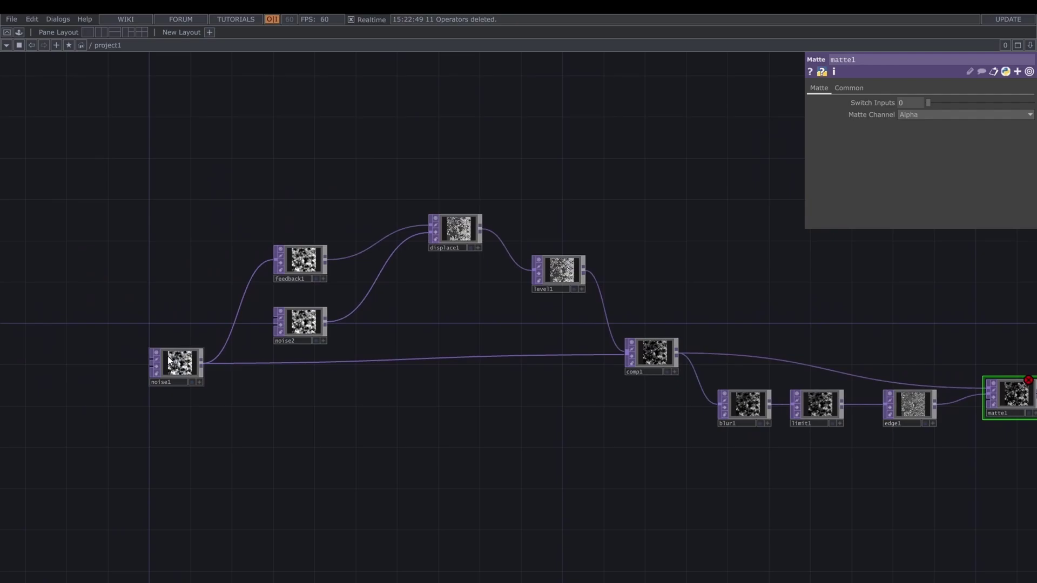
pyautogui.click(169, 361)
pyautogui.click(916, 222)
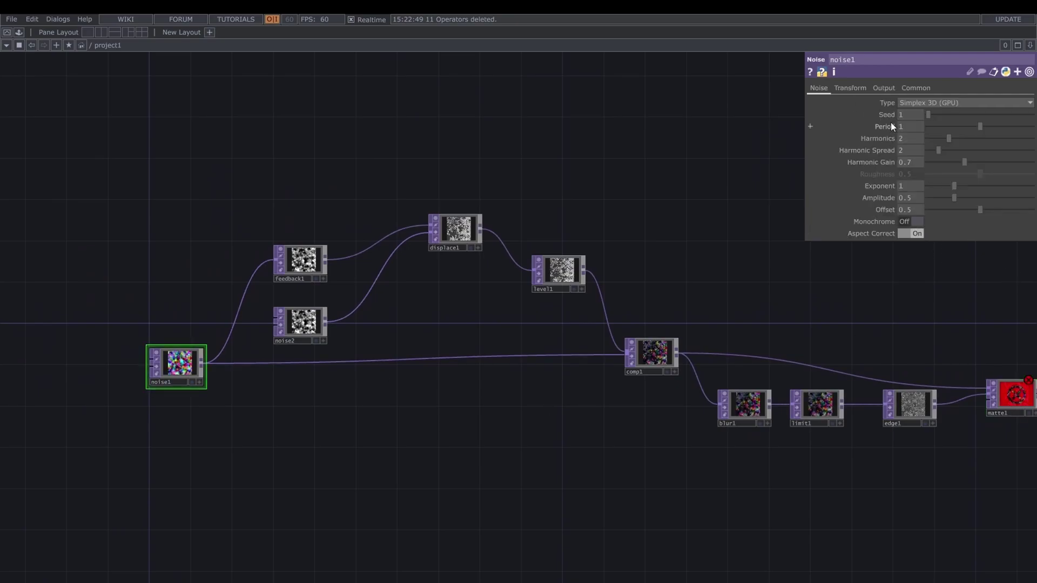
# Step: Set noise1's resolution to 1280 x 1280 and its pixel format to 32-bit float (RGBA)
pyautogui.click(884, 88)
pyautogui.click(920, 88)
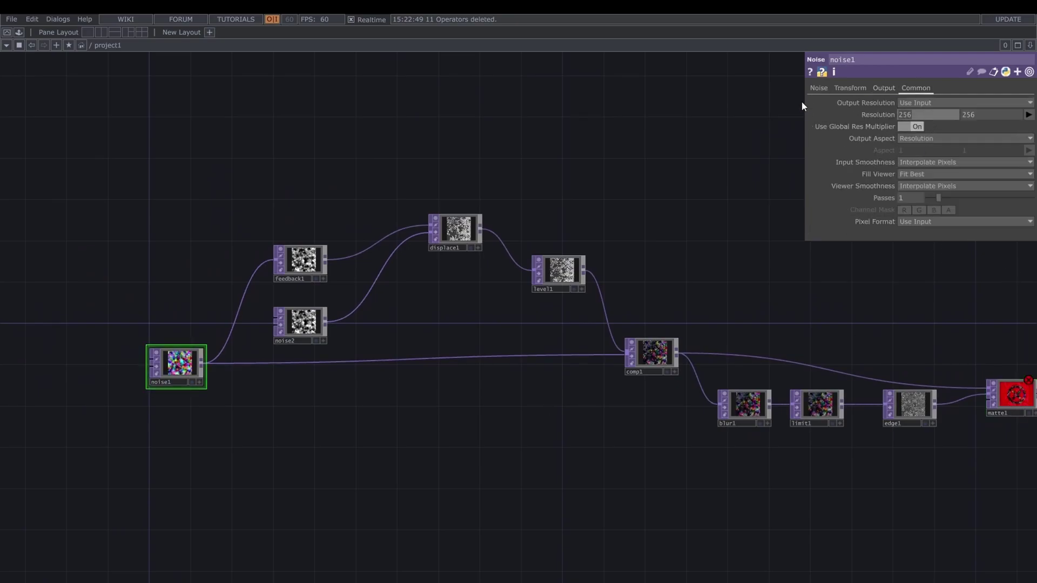
pyautogui.write('1280')
pyautogui.press('Tab')
pyautogui.write('1280')
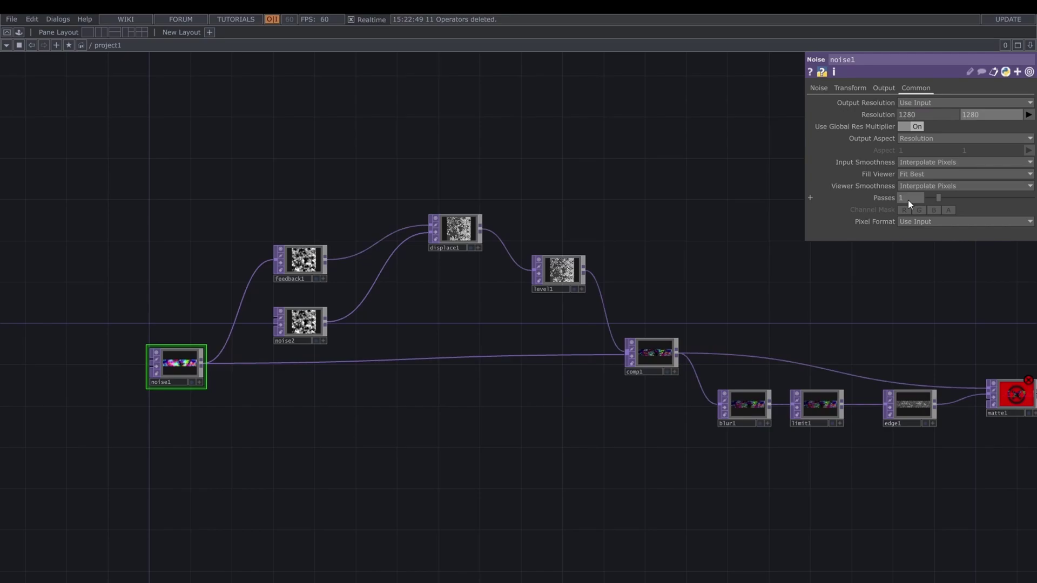
pyautogui.click(919, 222)
pyautogui.click(922, 277)
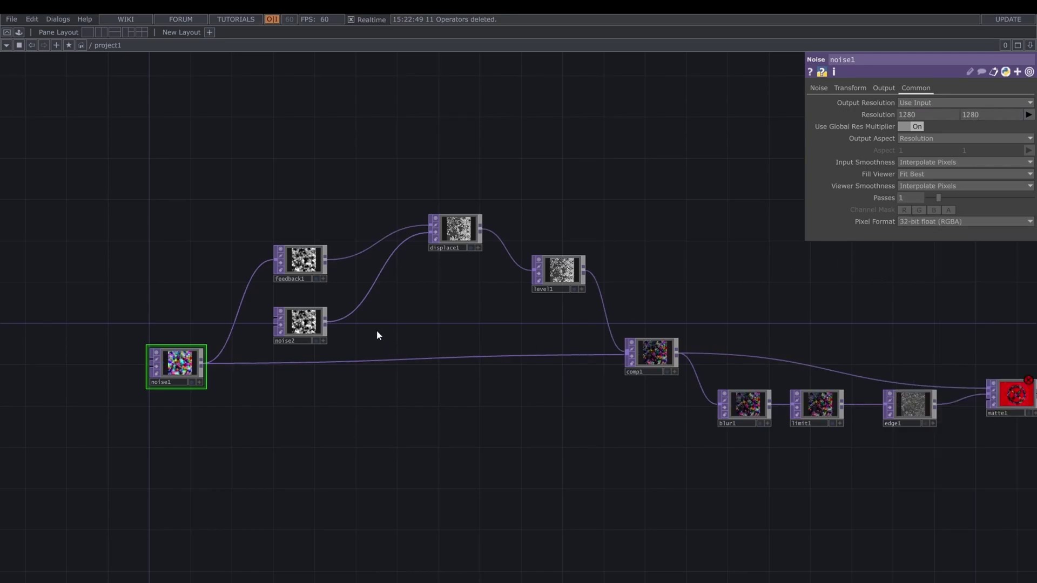
# Step: Nudge feedback1 and noise2 up and to the right, and assign comp1 as feedback1's target TOP
pyautogui.moveTo(303, 261); pyautogui.dragTo(313, 250)
pyautogui.moveTo(303, 322); pyautogui.dragTo(313, 312)
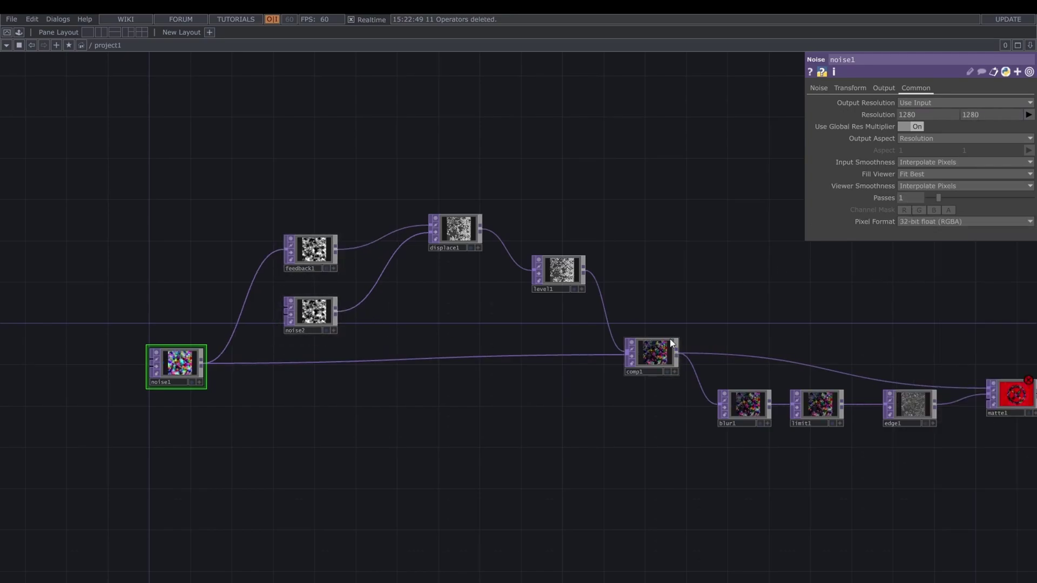
pyautogui.moveTo(671, 343); pyautogui.dragTo(317, 249)
# Step: Change the blend operation of comp1 from Multiply to another mode
pyautogui.click(652, 346)
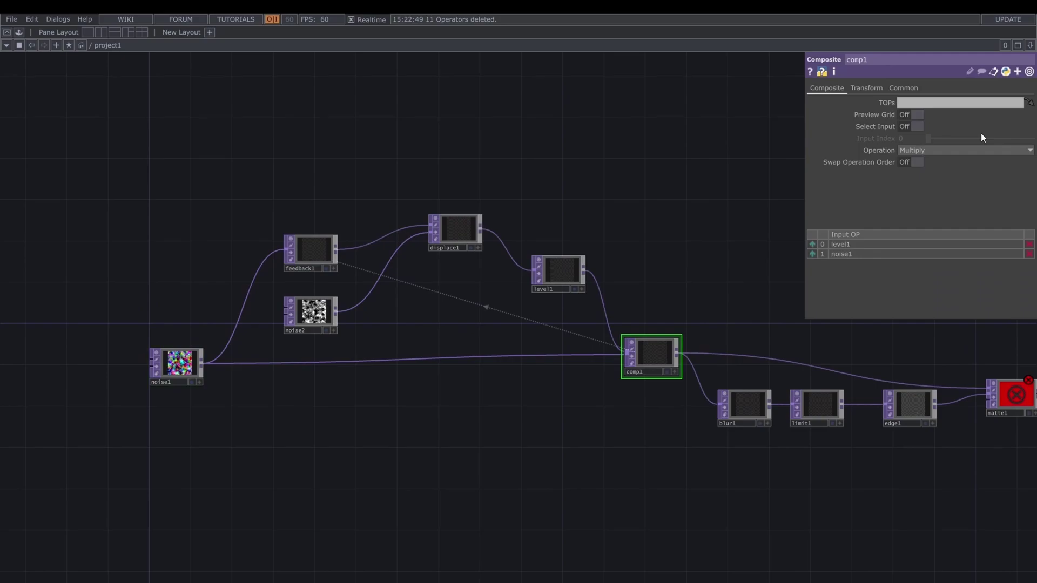
pyautogui.click(957, 151)
pyautogui.click(989, 251)
# Step: Set noise2's resolution to 1280 x 1280 and its pixel format to 32-bit float (RGBA)
pyautogui.click(313, 312)
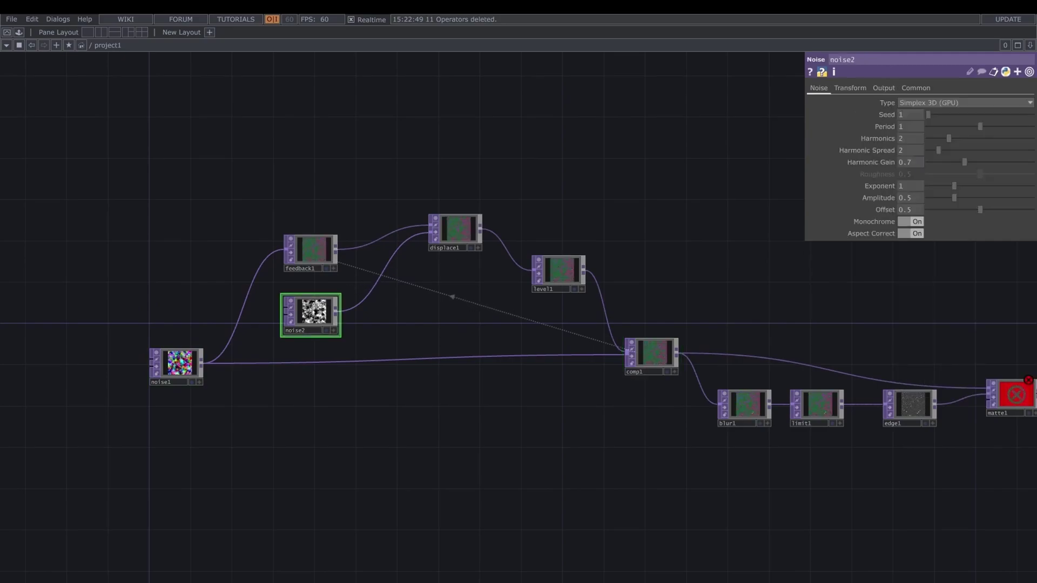
pyautogui.click(916, 88)
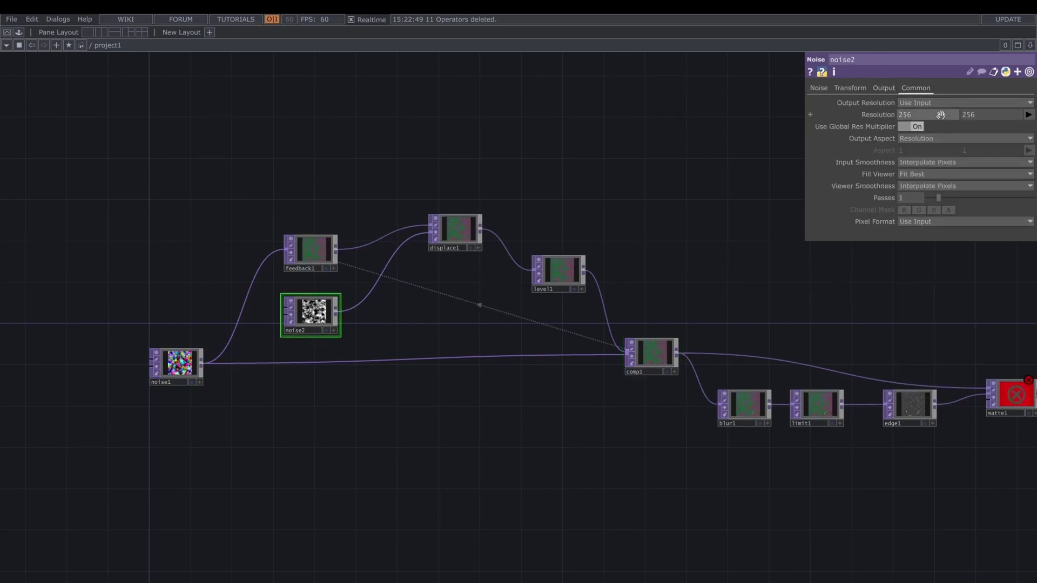
pyautogui.click(940, 115)
pyautogui.write('1280')
pyautogui.press('Tab')
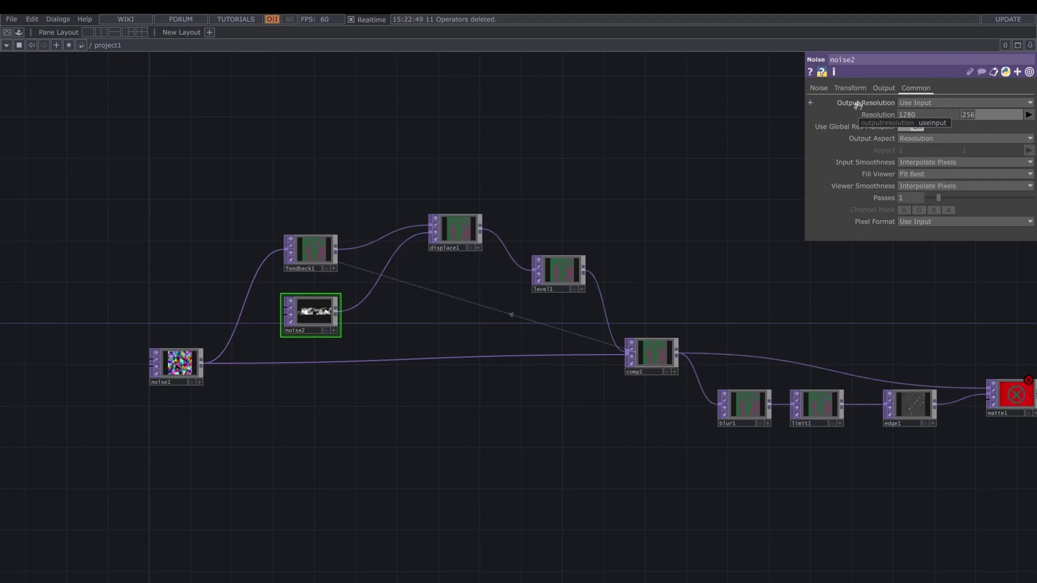
pyautogui.write('1280')
pyautogui.click(911, 223)
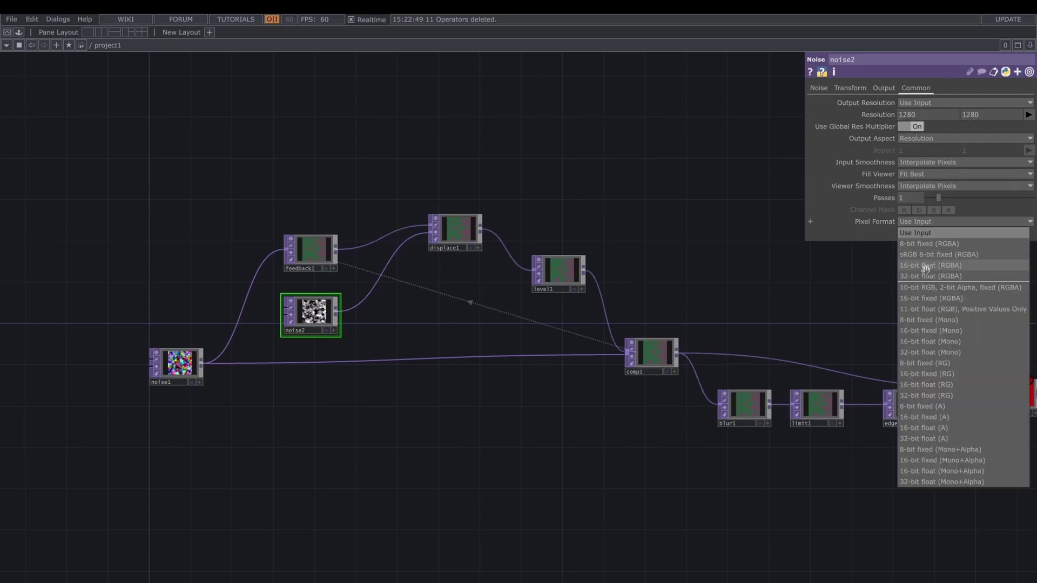
pyautogui.click(908, 275)
# Step: Display matte1 as the network background, and add a Noise TOP below edge1 wired into matte1's third input
pyautogui.hscroll(3, 950, 435)
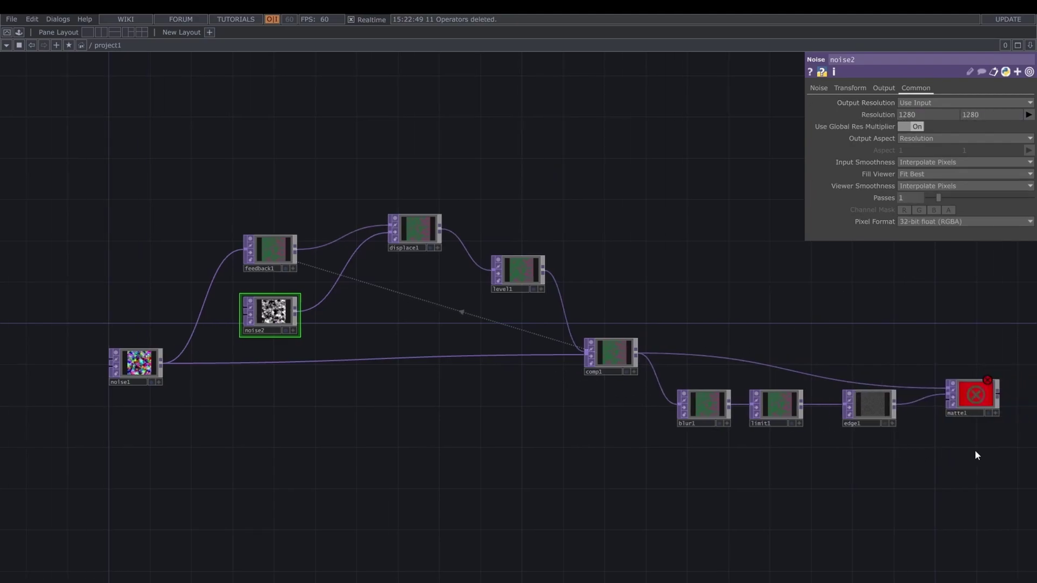
pyautogui.click(980, 414)
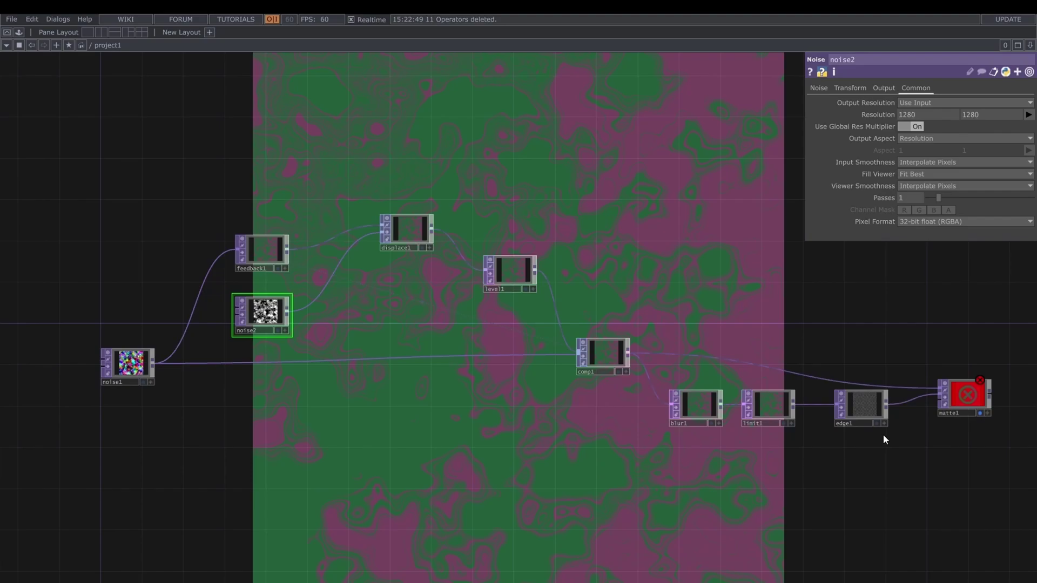
pyautogui.press('Tab')
pyautogui.write('noisse')
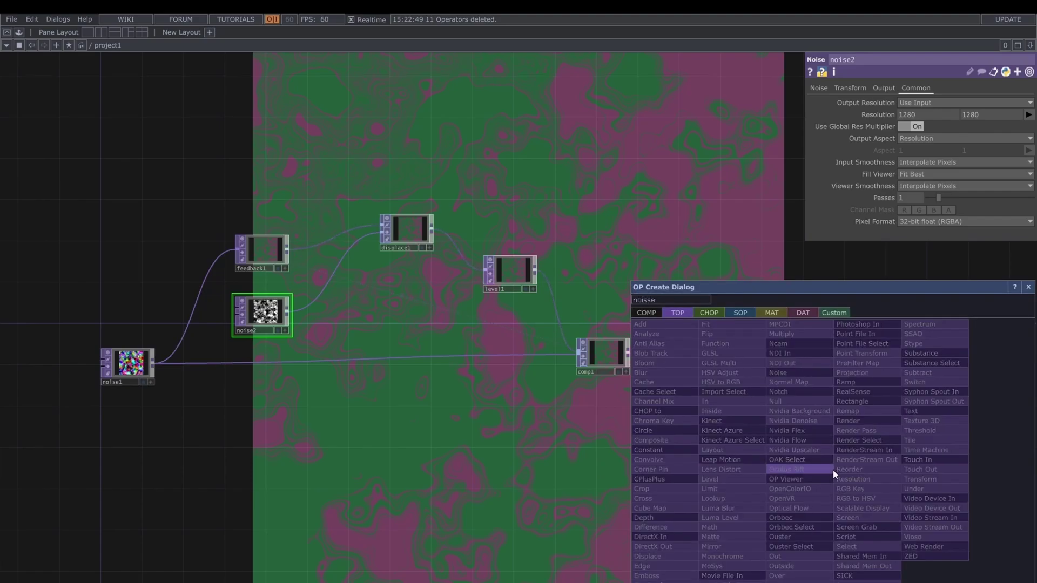
pyautogui.click(788, 373)
pyautogui.click(870, 472)
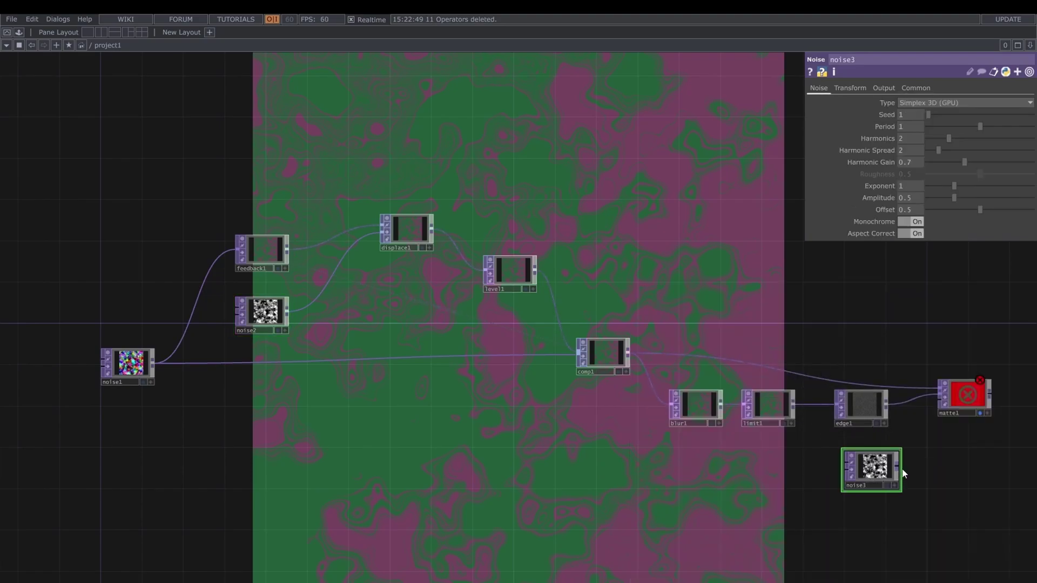
pyautogui.moveTo(898, 470); pyautogui.dragTo(862, 481)
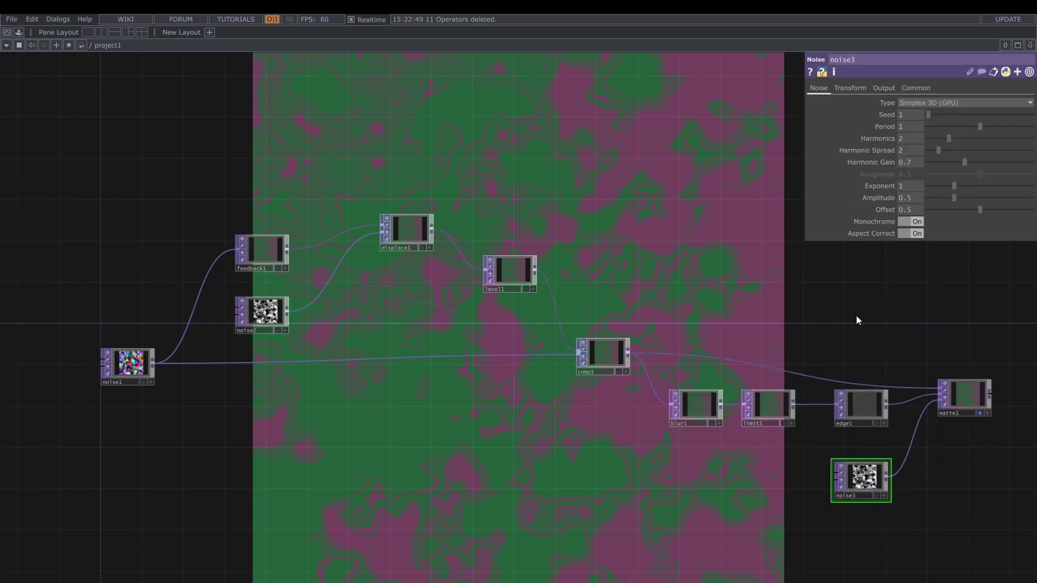
# Step: Set noise3's alpha output to Noise and shift matte1 slightly so it lines up with edge1
pyautogui.click(883, 89)
pyautogui.click(910, 139)
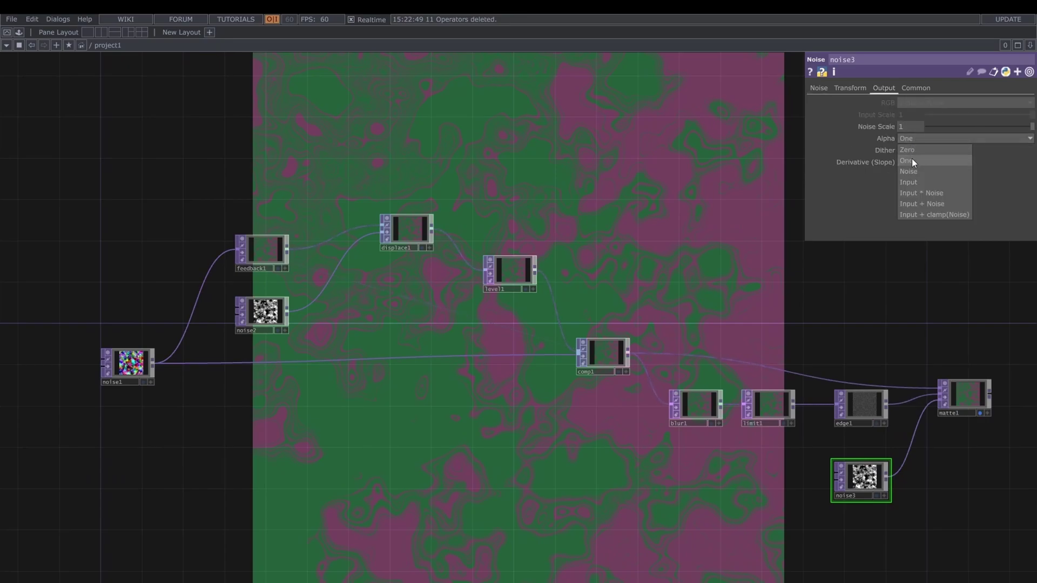
pyautogui.click(918, 172)
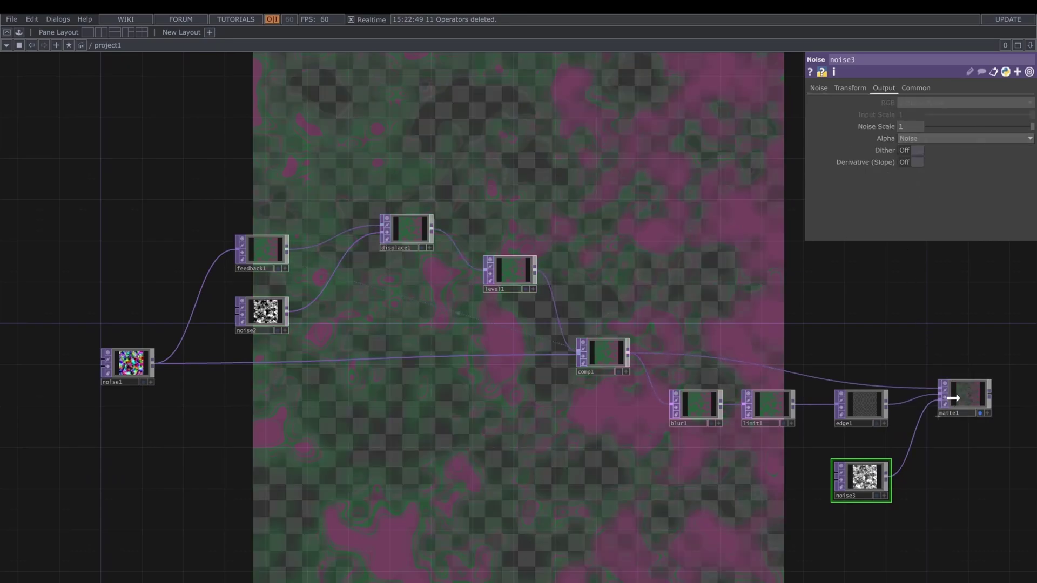
pyautogui.moveTo(953, 398); pyautogui.dragTo(961, 404)
# Step: Turn on Comp Over Input for edge1 and adjust the displace weight of displace1
pyautogui.click(865, 413)
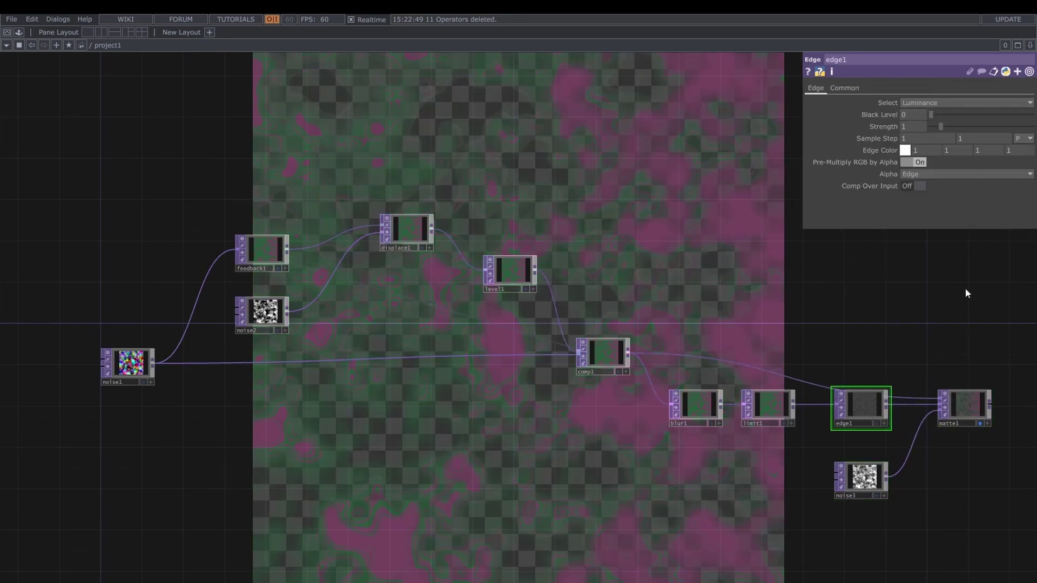
pyautogui.click(913, 186)
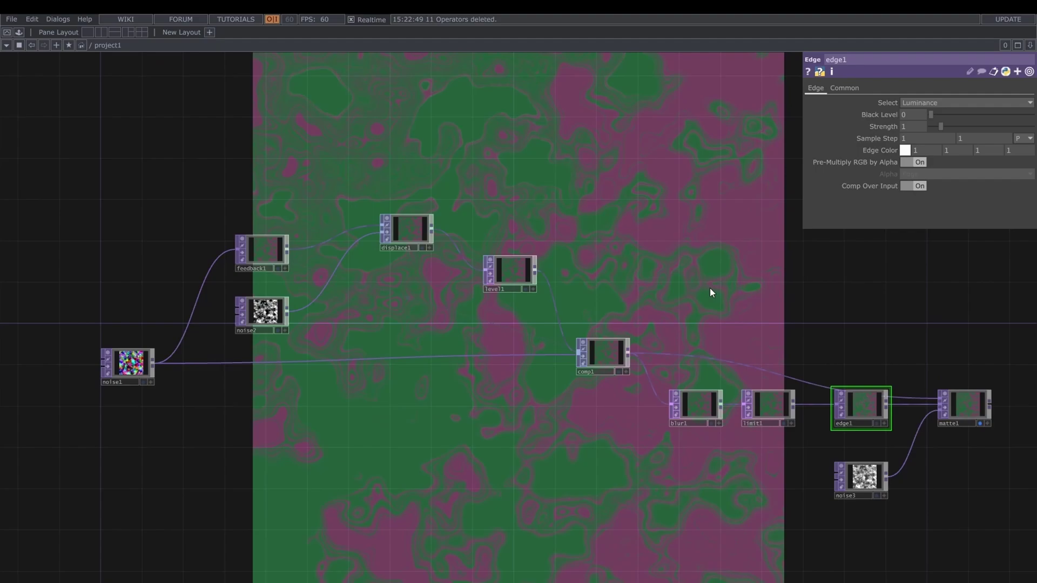
pyautogui.click(410, 229)
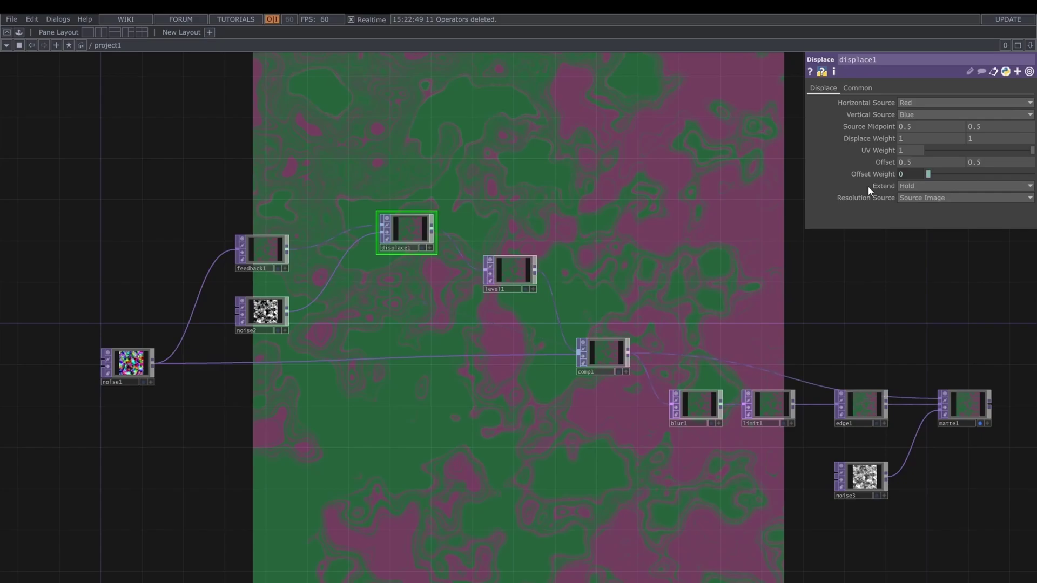
pyautogui.moveTo(890, 140)
pyautogui.mouseDown(button='middle')
pyautogui.moveTo(882, 128)
pyautogui.moveTo(883, 140)
pyautogui.mouseUp(button='middle')
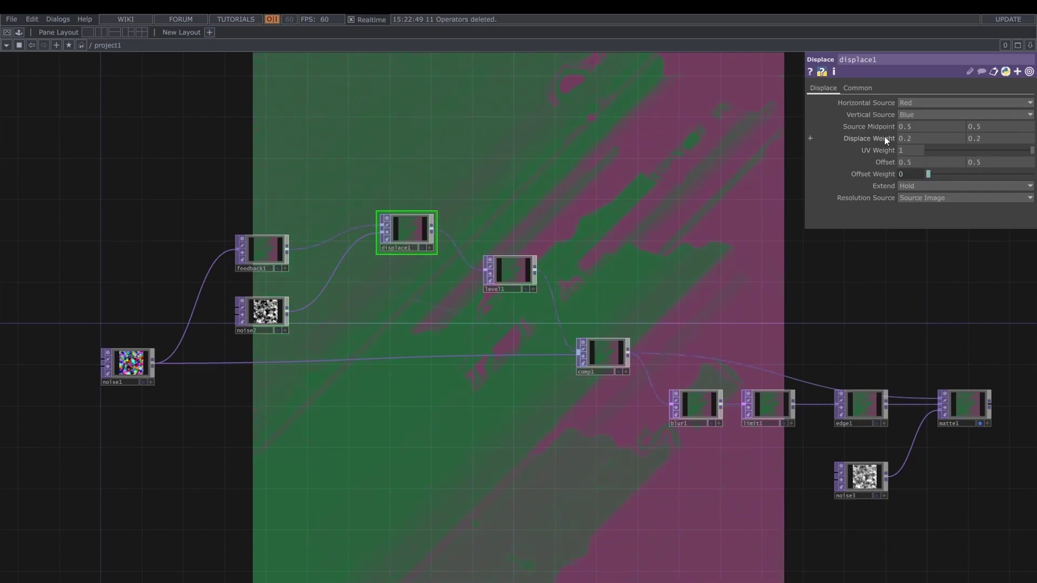
# Step: Animate noise1 by setting its Z translate to the expression absTime.seconds*0.1
pyautogui.click(128, 363)
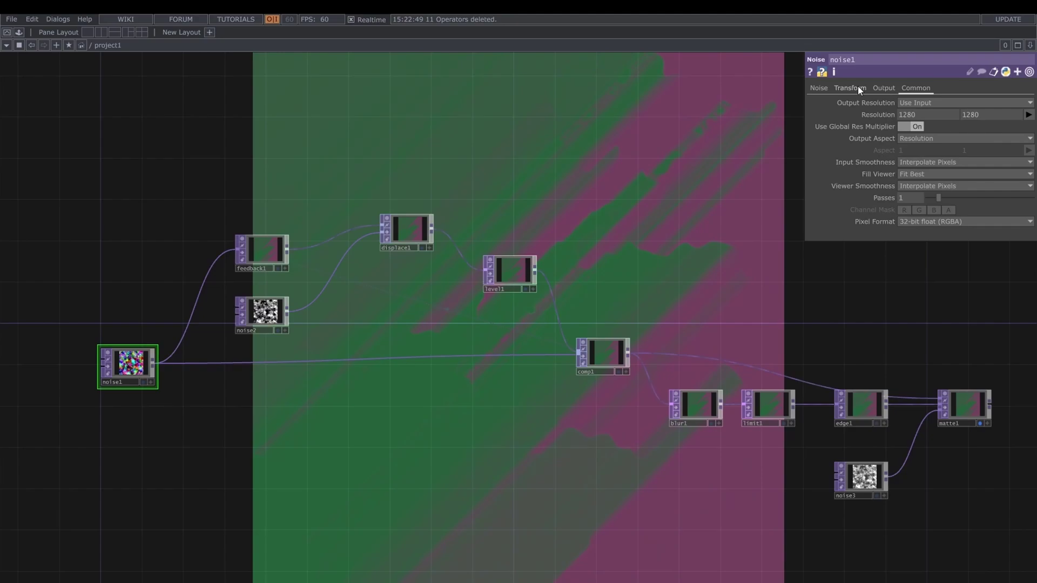
pyautogui.click(849, 88)
pyautogui.click(1007, 127)
pyautogui.write('absTi')
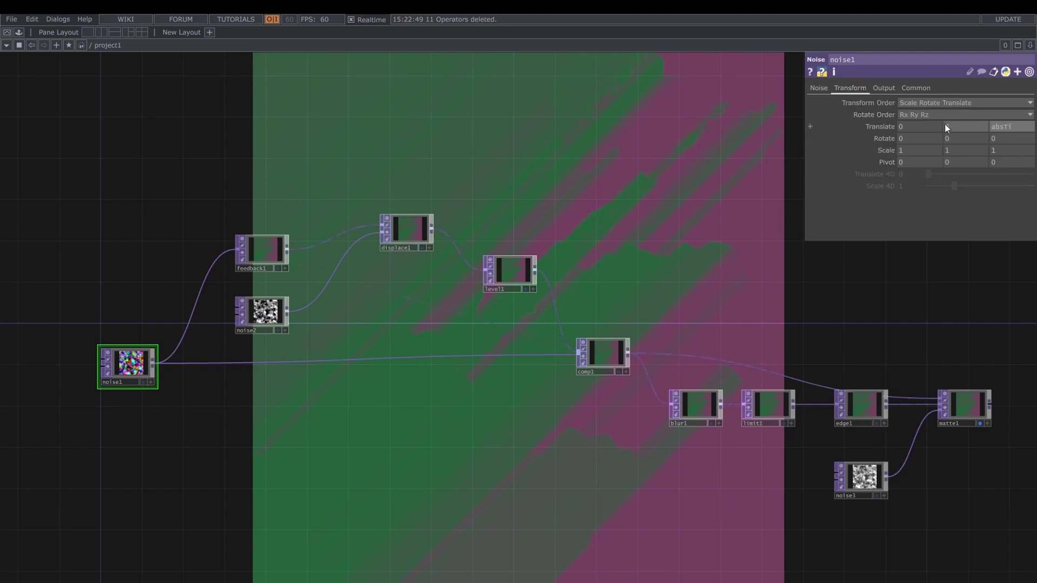
pyautogui.write('me.seco')
pyautogui.write('nds*')
pyautogui.write('10')
pyautogui.press('Return')
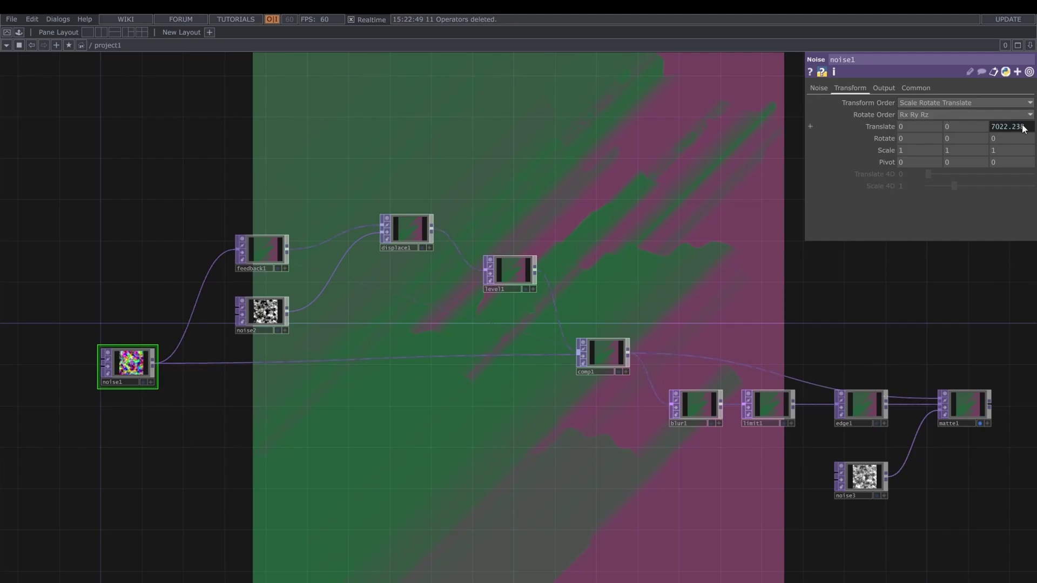
# Step: Copy noise1's Z translate expression to noise2's Z translate and turn off Monochrome for noise2
pyautogui.click(1020, 127)
pyautogui.moveTo(966, 165); pyautogui.dragTo(863, 153)
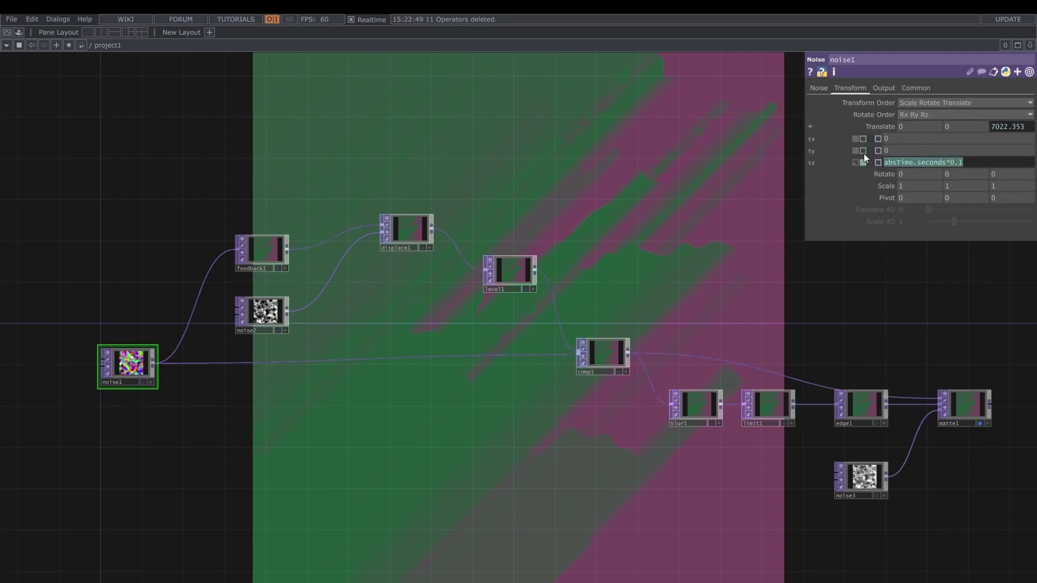
pyautogui.click(262, 312)
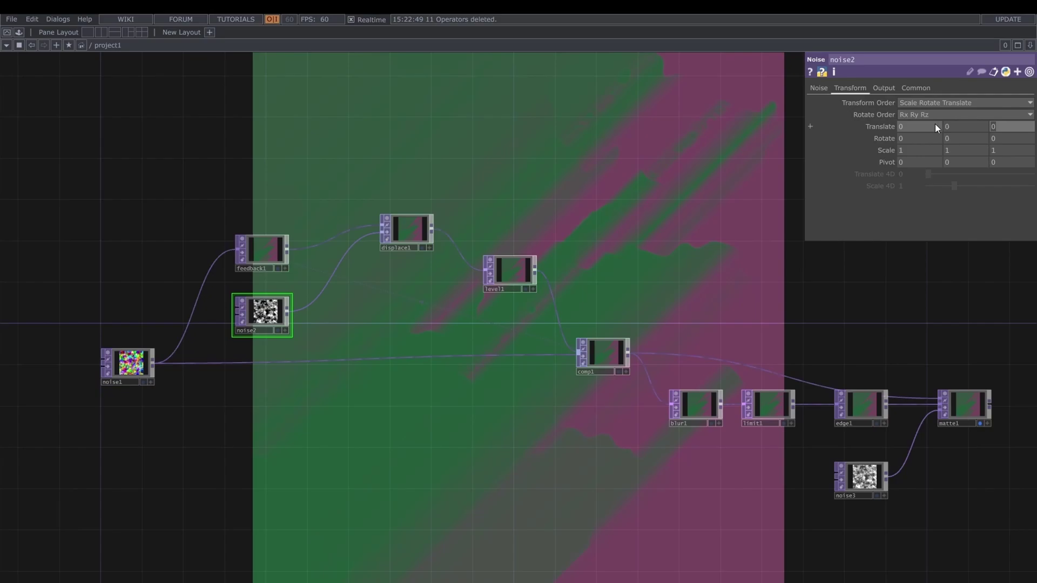
pyautogui.click(821, 88)
pyautogui.click(907, 221)
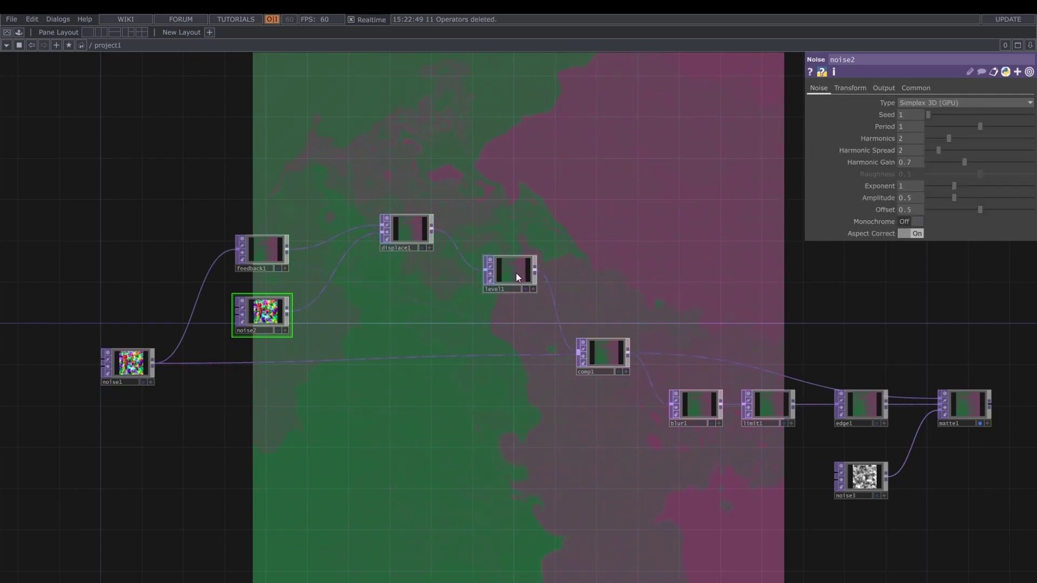
# Step: Apply the same absTime.seconds*0.1 expression to the Z translate of noise3
pyautogui.click(862, 477)
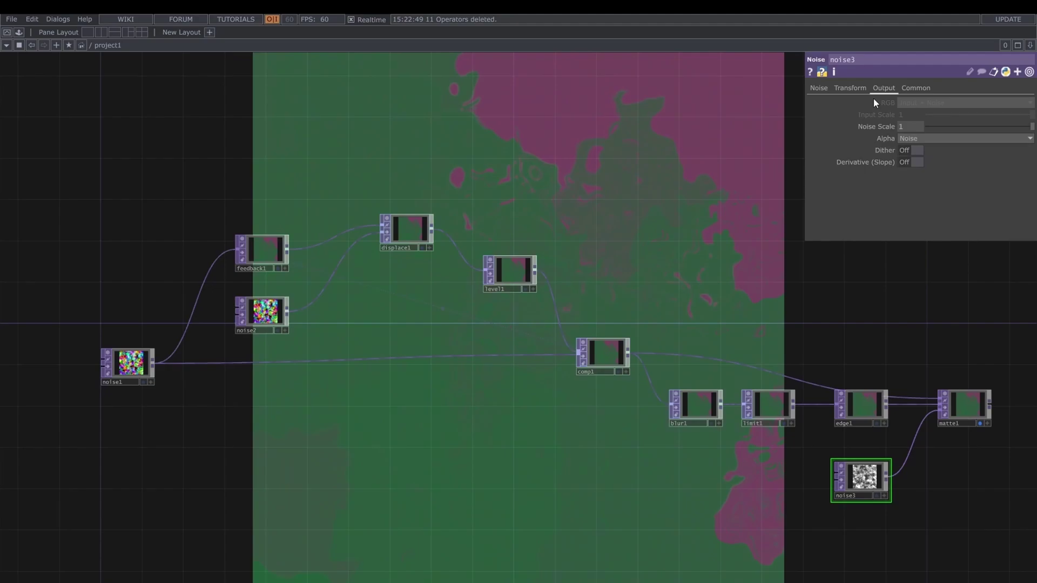
pyautogui.click(844, 88)
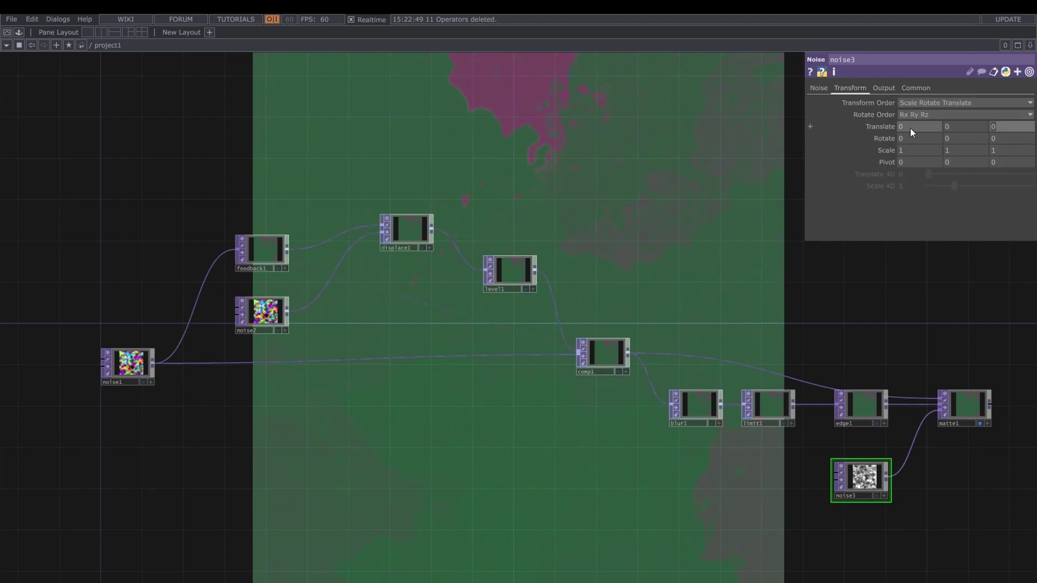
pyautogui.press('Return')
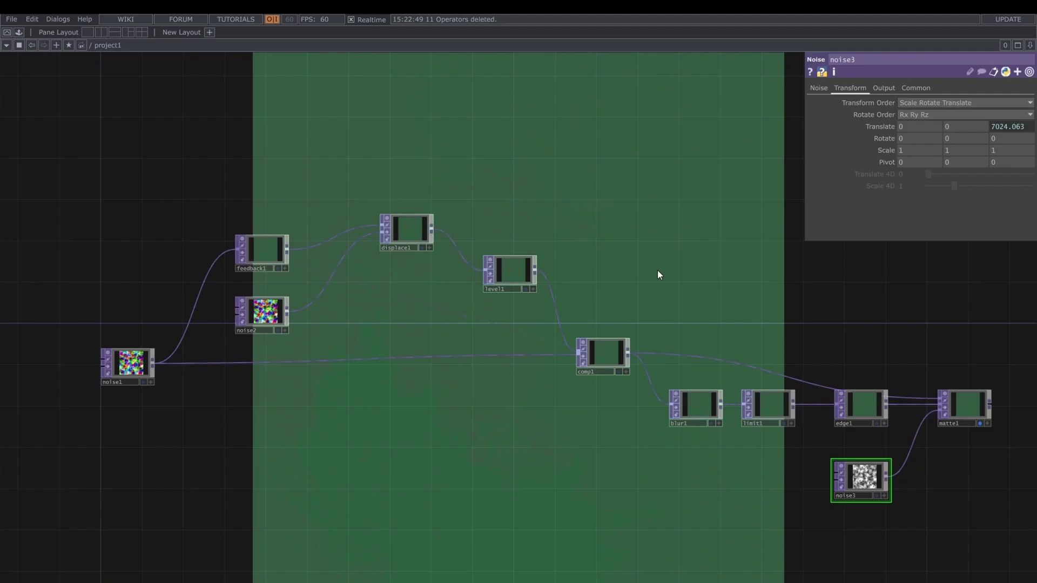
# Step: Open the post adjustment parameters of level1
pyautogui.click(513, 272)
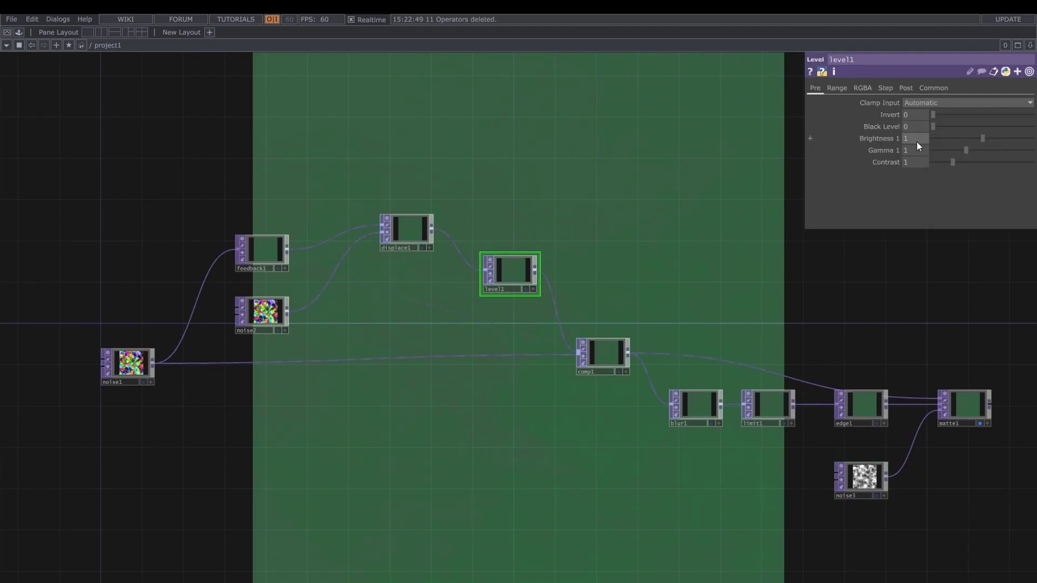
pyautogui.click(905, 88)
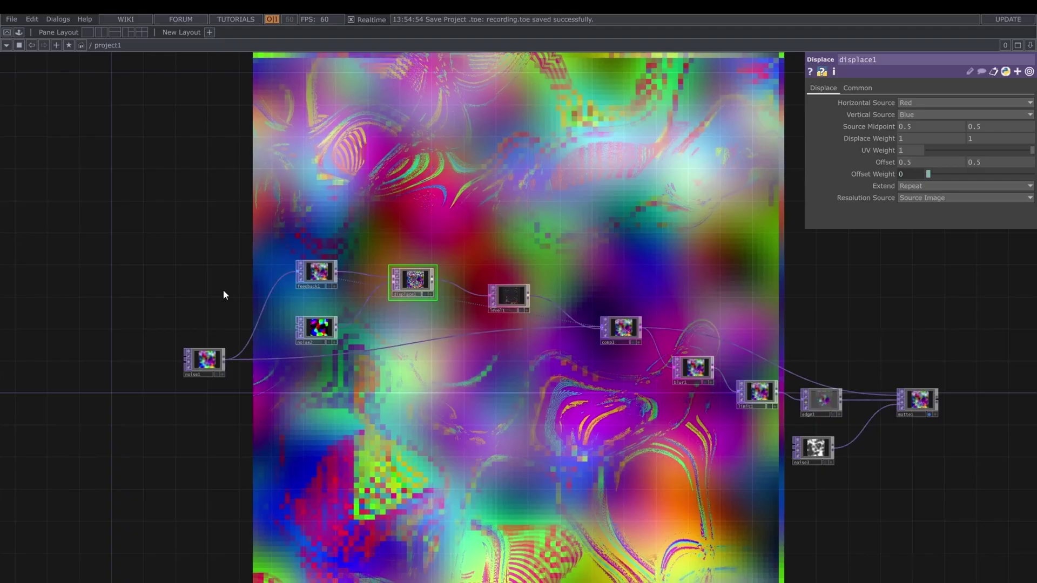
# Step: Adjust the period and harmonics of noise1 to reshape the base texture
pyautogui.click(208, 363)
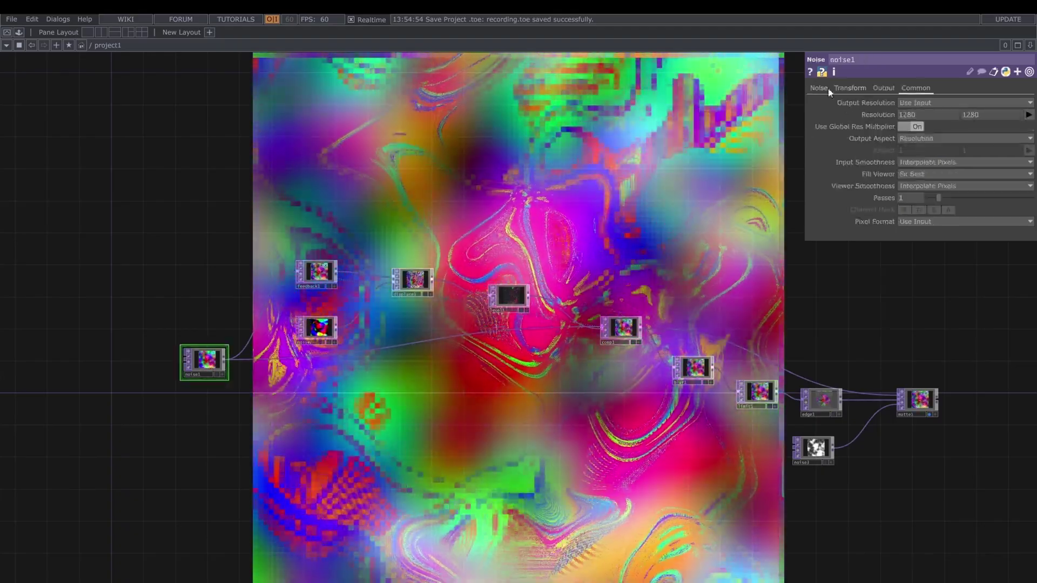
pyautogui.moveTo(917, 127); pyautogui.dragTo(917, 128, button='middle')
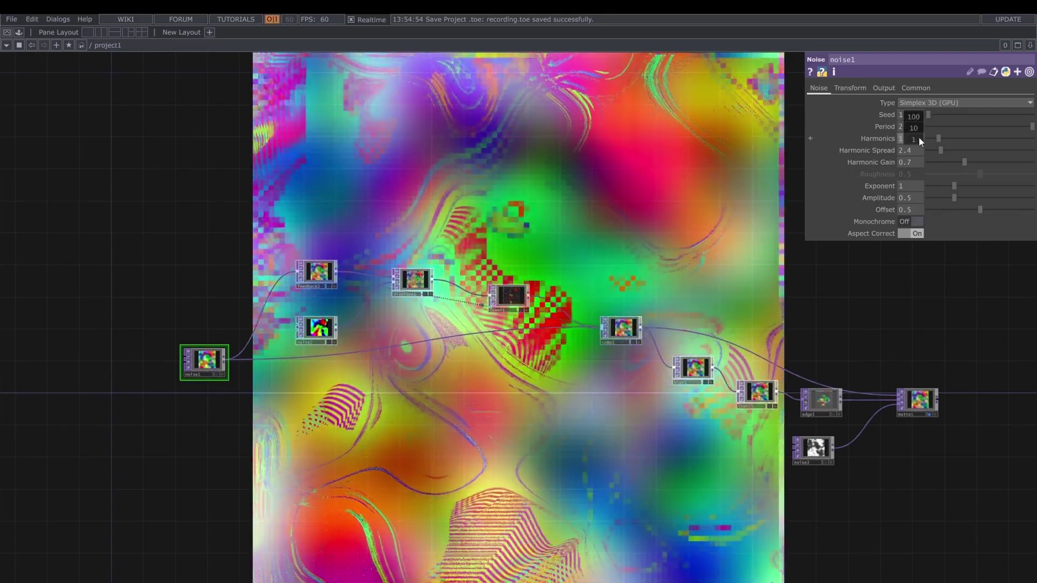
pyautogui.moveTo(918, 137); pyautogui.dragTo(918, 153, button='middle')
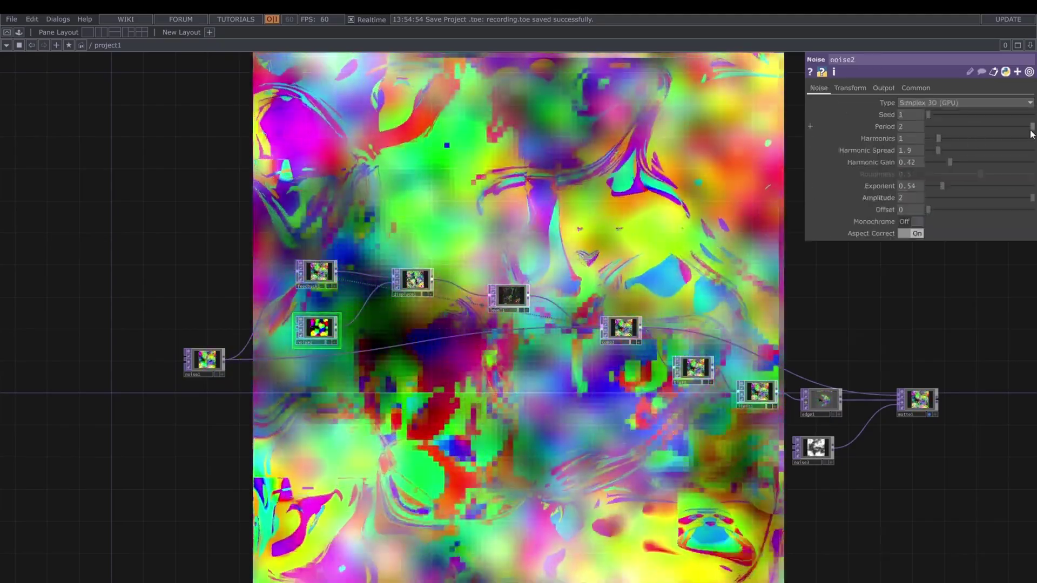
# Step: Set noise2's period to 0.45, harmonics to 2, harmonic spread to 2.4, harmonic gain to 0.74, exponent to 1.41, amplitude to 0.36 and offset to 0.653
pyautogui.moveTo(1030, 127); pyautogui.dragTo(951, 128)
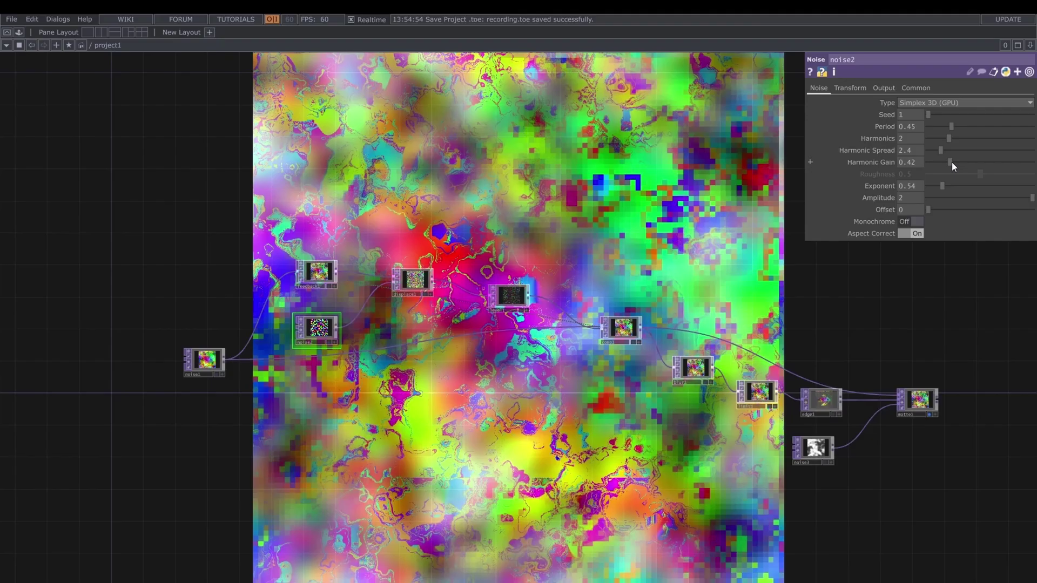
pyautogui.moveTo(961, 161); pyautogui.dragTo(967, 160)
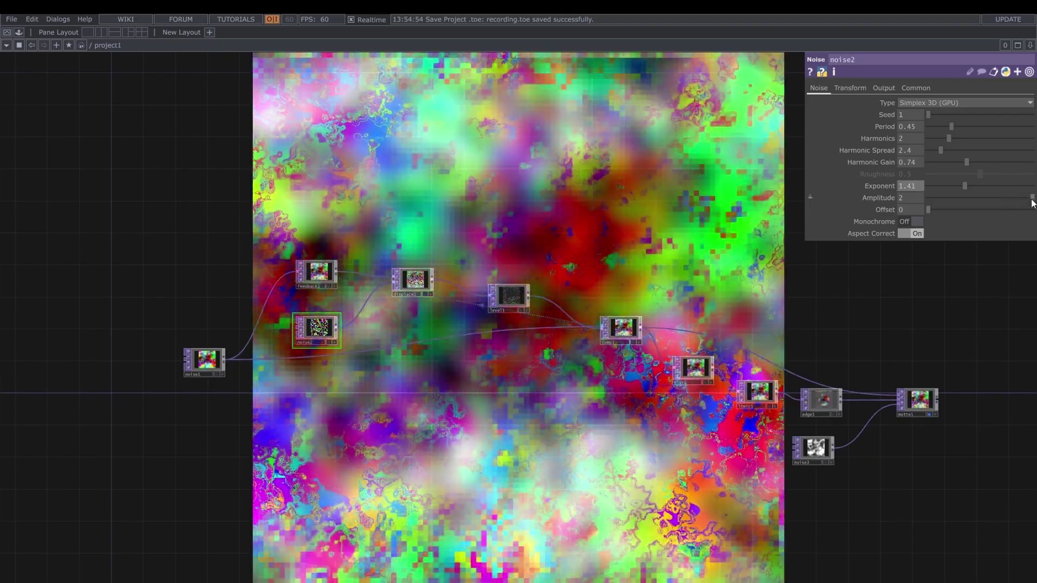
pyautogui.scroll(5, 329, 283)
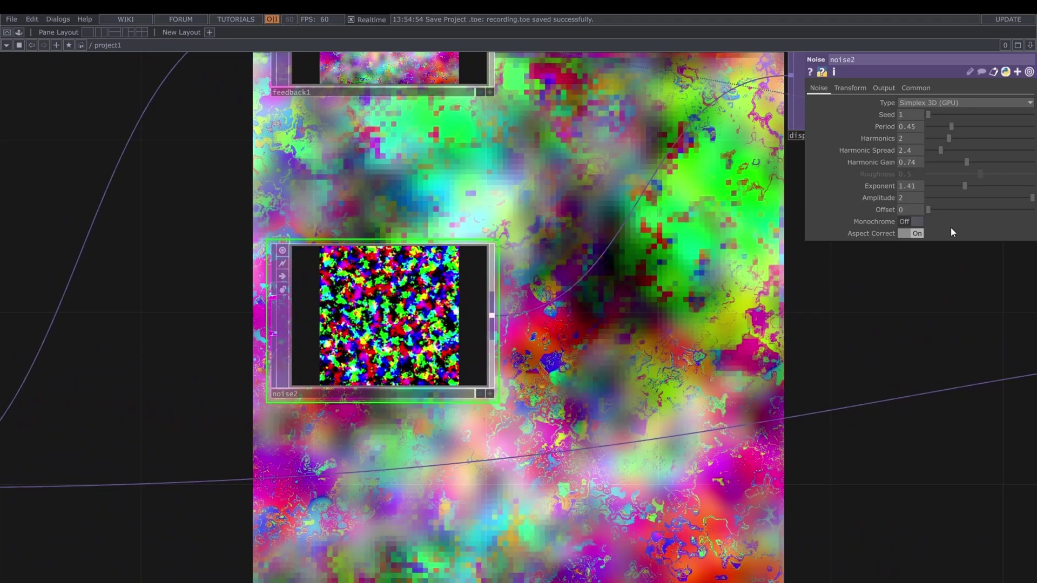
pyautogui.moveTo(1034, 198); pyautogui.dragTo(993, 209)
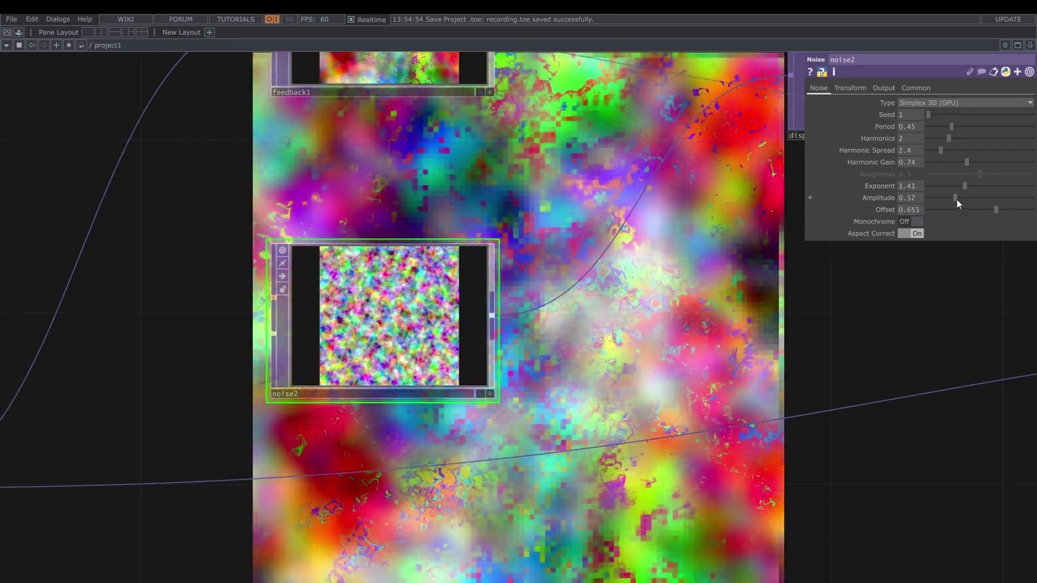
pyautogui.moveTo(957, 201); pyautogui.dragTo(949, 199)
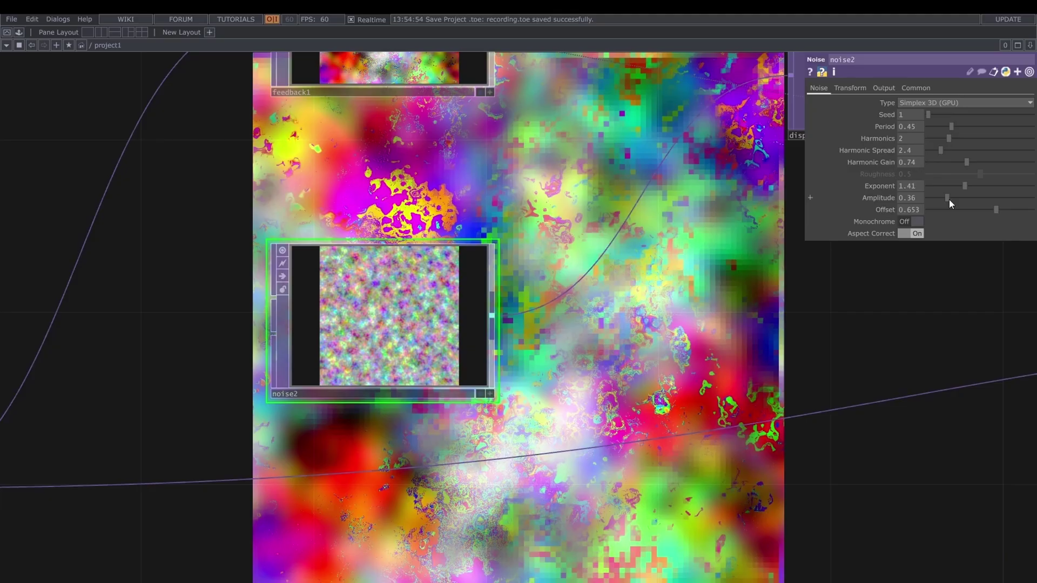
# Step: Raise the post opacity of level1 to 0.978
pyautogui.scroll(-4, 675, 315)
pyautogui.moveTo(702, 314); pyautogui.dragTo(551, 380)
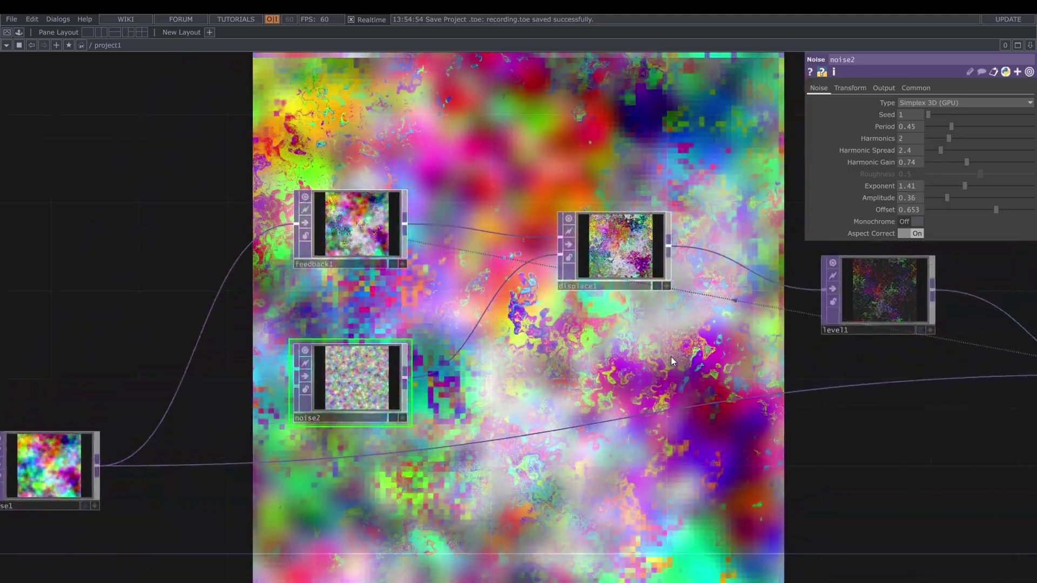
pyautogui.moveTo(885, 342); pyautogui.dragTo(675, 346)
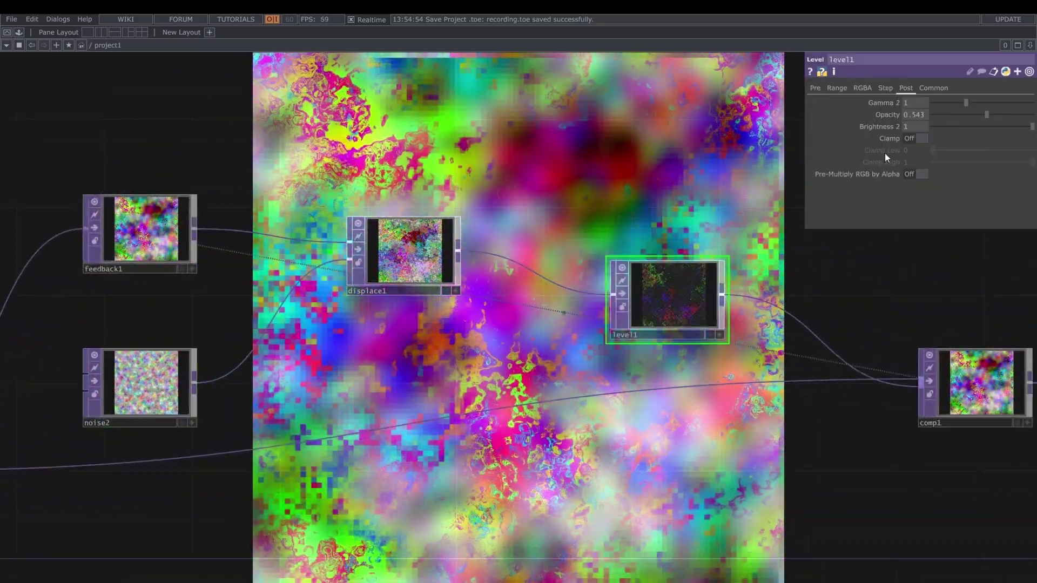
pyautogui.moveTo(968, 117); pyautogui.dragTo(992, 113)
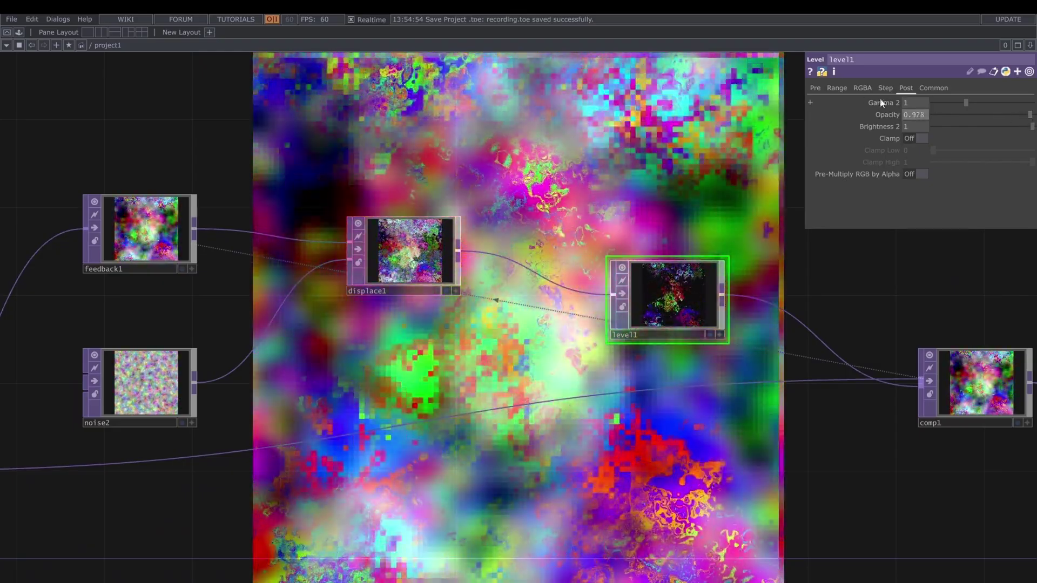
# Step: Set level1's black level to 0.62 and its contrast to 1.2
pyautogui.click(815, 88)
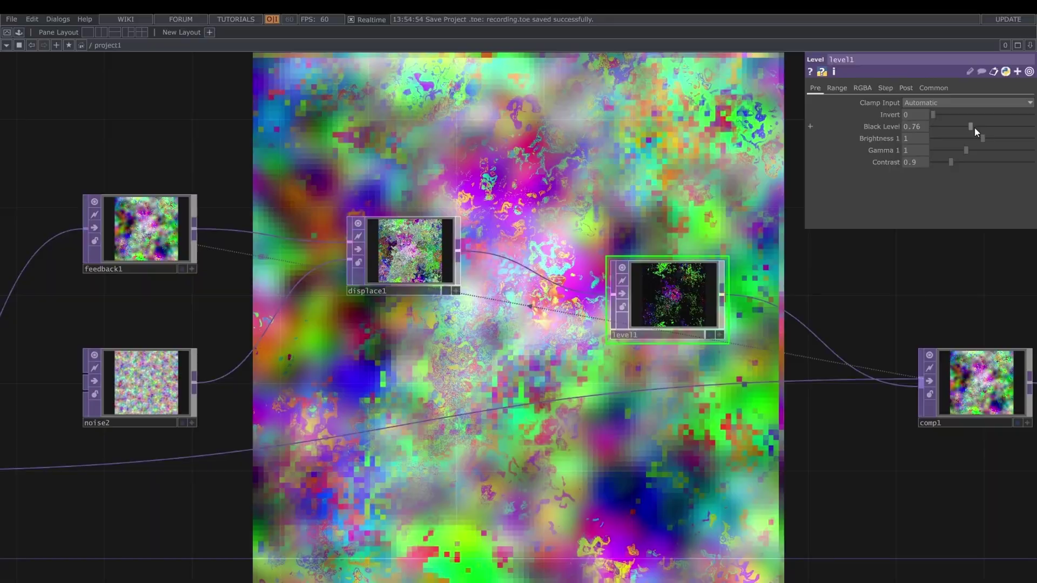
pyautogui.moveTo(969, 128); pyautogui.dragTo(966, 127)
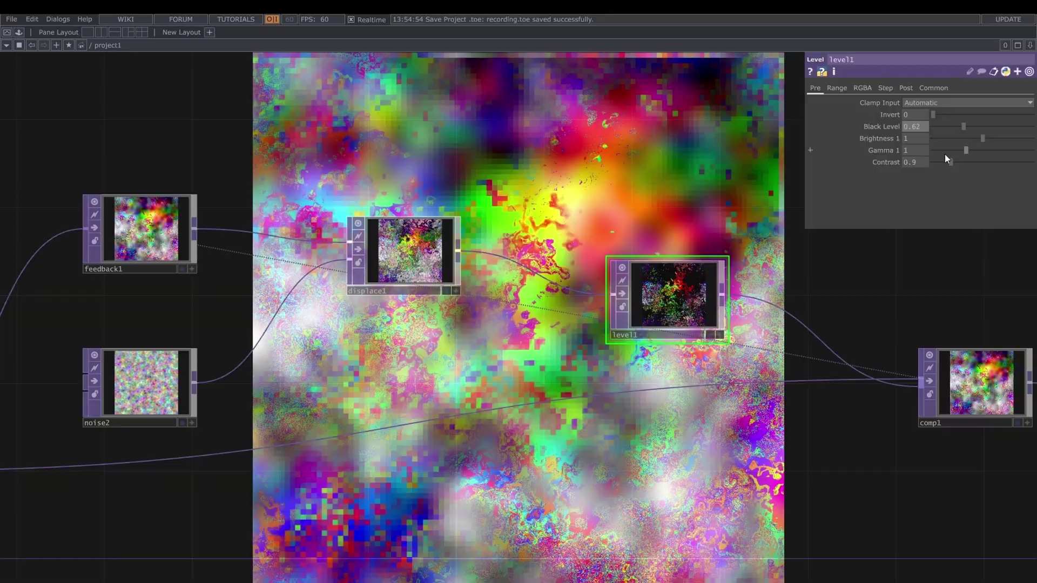
pyautogui.moveTo(956, 163); pyautogui.dragTo(958, 164)
pyautogui.scroll(5, 746, 311)
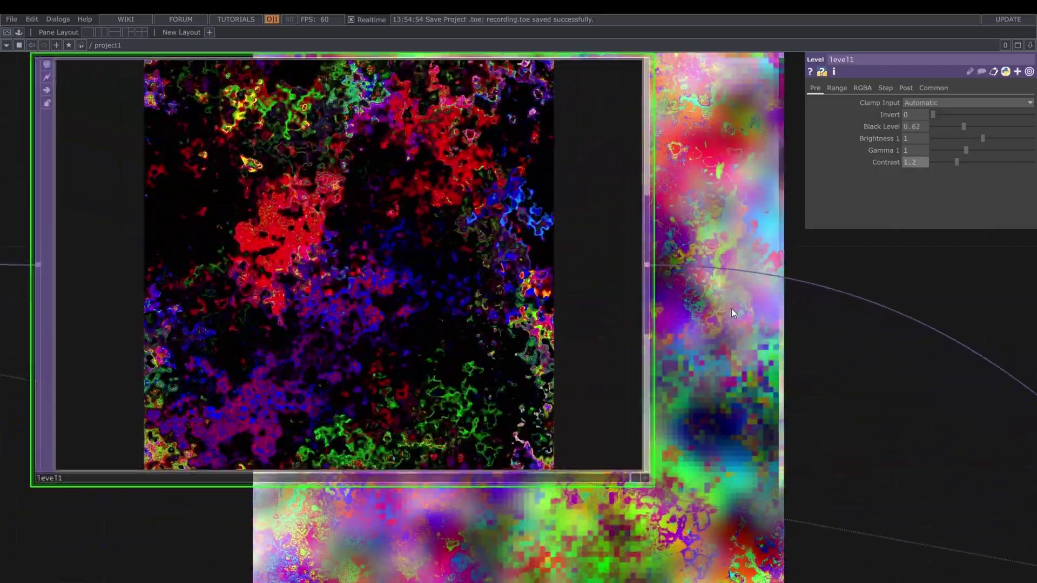
pyautogui.scroll(-8, 727, 315)
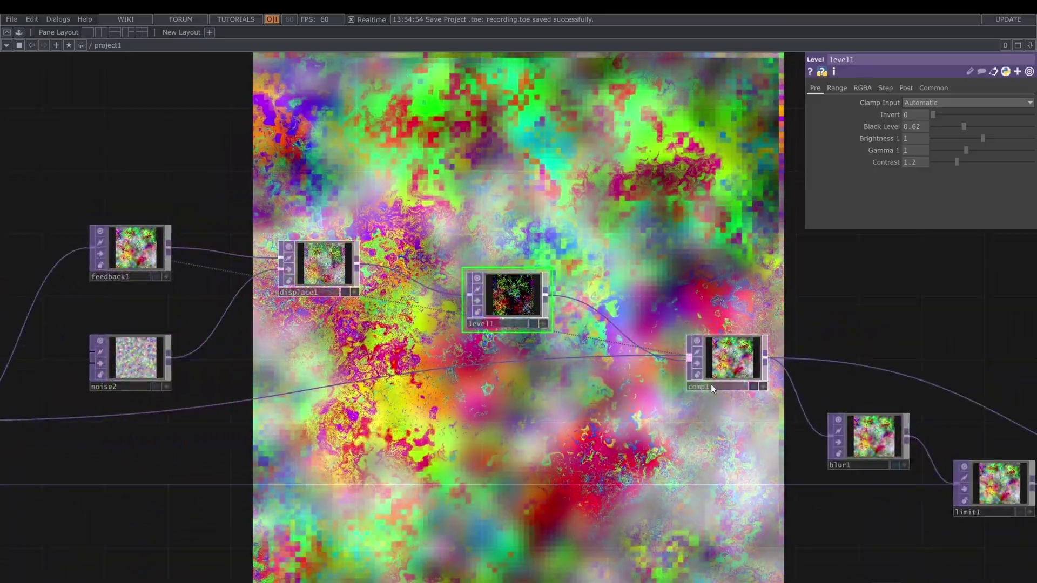
# Step: Change the blend operation of comp1 to Negate
pyautogui.click(711, 382)
pyautogui.click(936, 151)
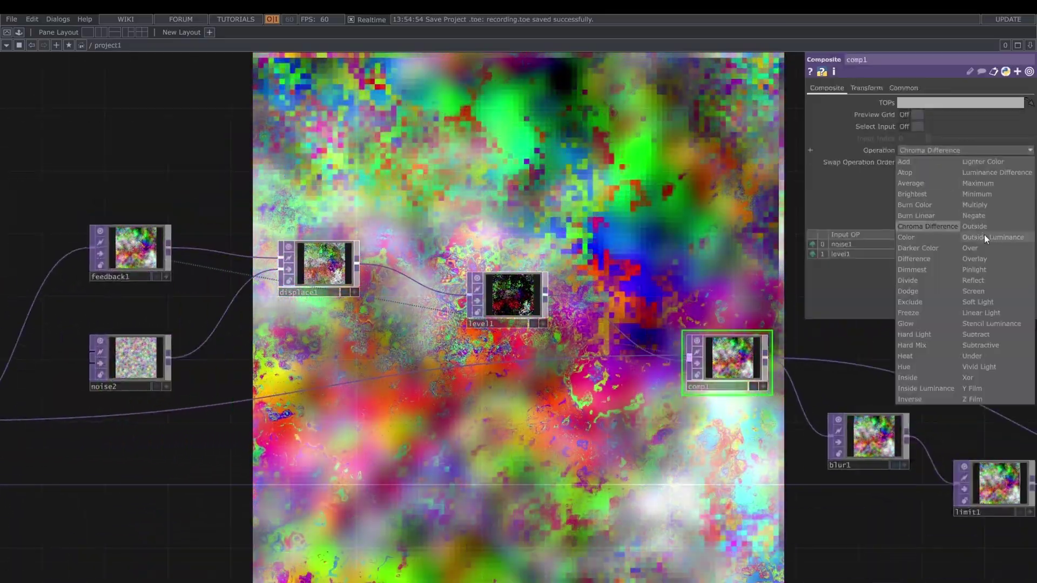
pyautogui.click(979, 217)
pyautogui.moveTo(768, 464); pyautogui.dragTo(535, 421)
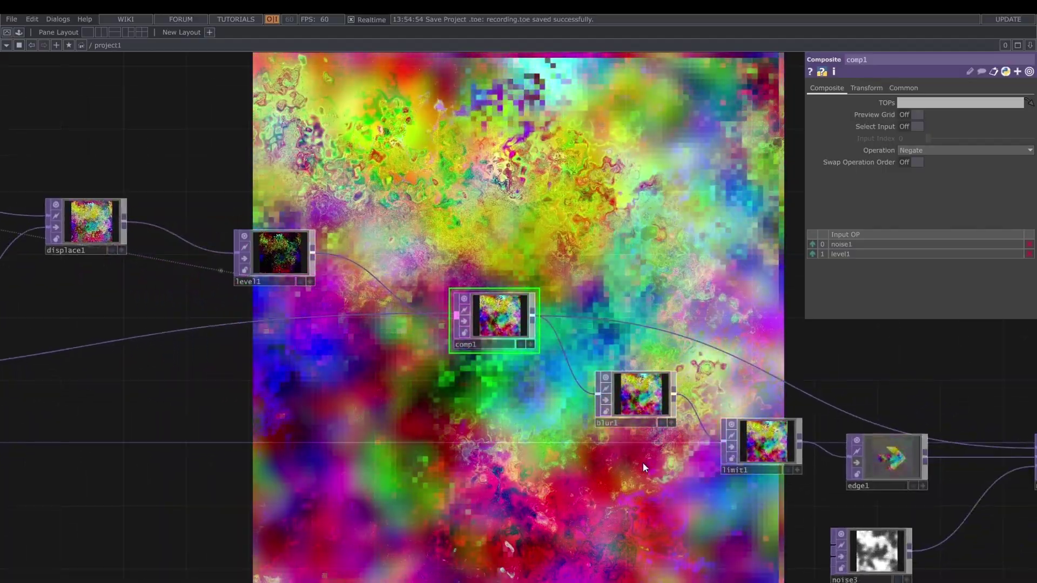
# Step: Set limit1's position offset to -1 in its quantize settings
pyautogui.click(640, 410)
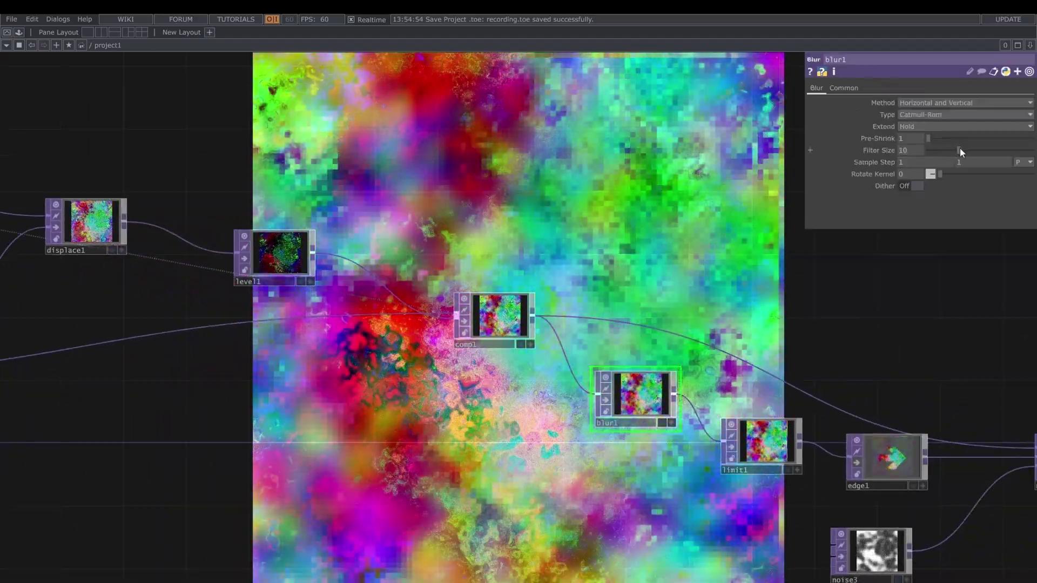
pyautogui.click(757, 442)
pyautogui.moveTo(873, 364); pyautogui.dragTo(807, 322)
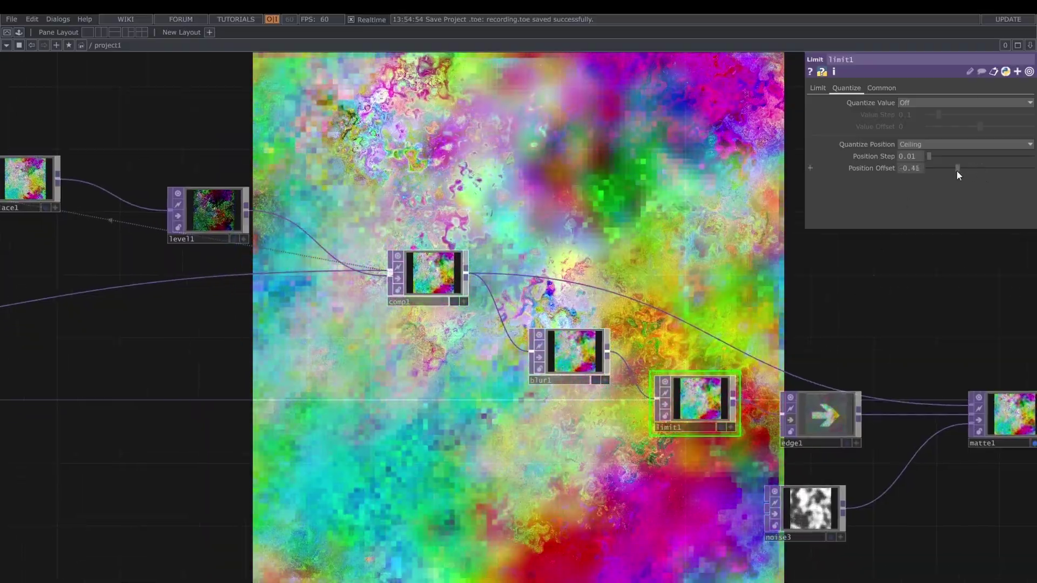
pyautogui.moveTo(957, 171); pyautogui.dragTo(908, 167)
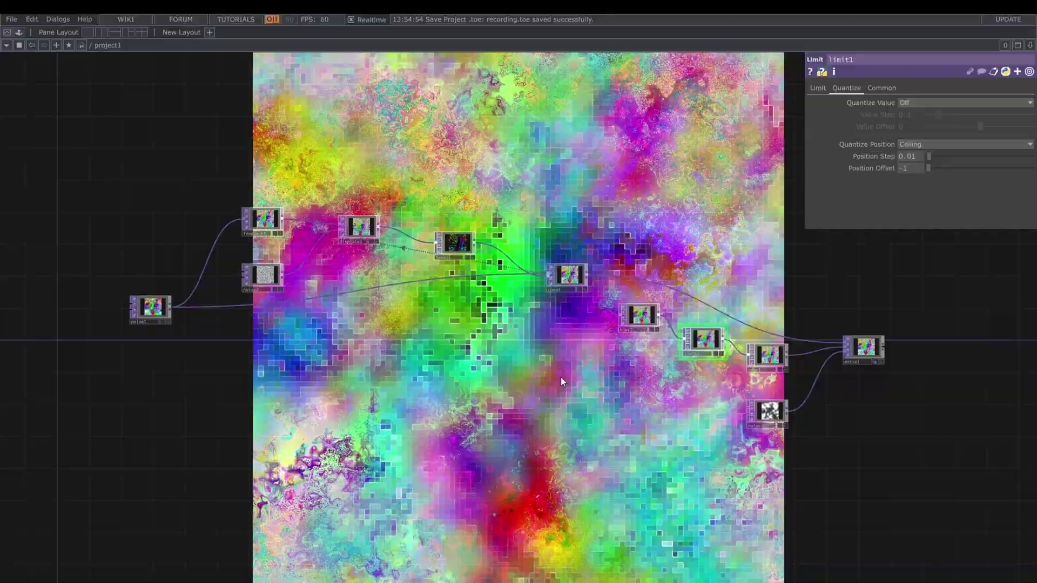
# Step: Connect noise1 to matte1 as its matte input in place of noise3, moving noise3 aside and matte1 slightly upward
pyautogui.moveTo(152, 307); pyautogui.dragTo(814, 387)
pyautogui.moveTo(768, 412); pyautogui.dragTo(752, 435)
pyautogui.moveTo(859, 350); pyautogui.dragTo(858, 333)
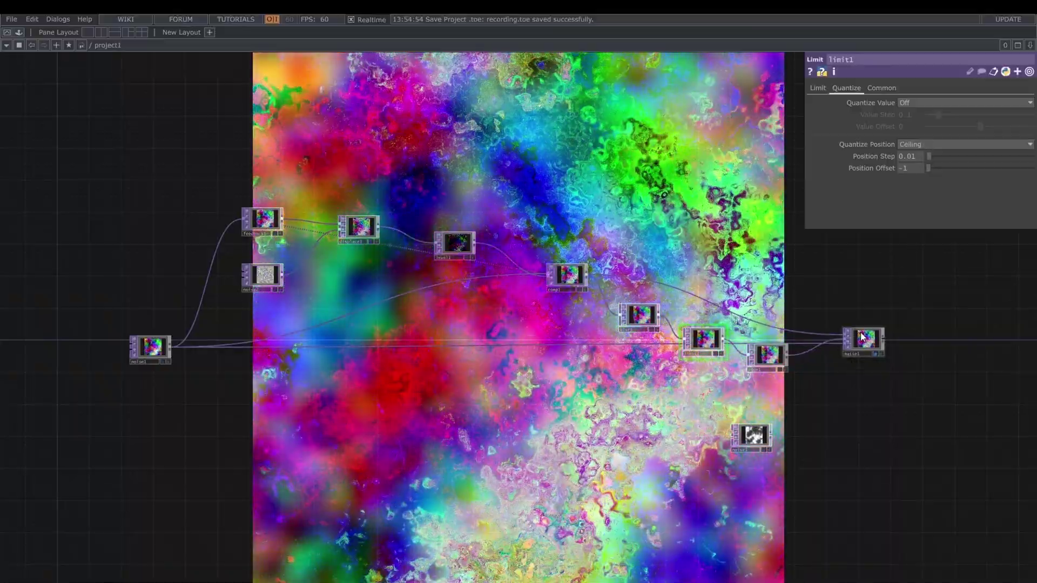
pyautogui.click(863, 338)
pyautogui.scroll(10, 862, 338)
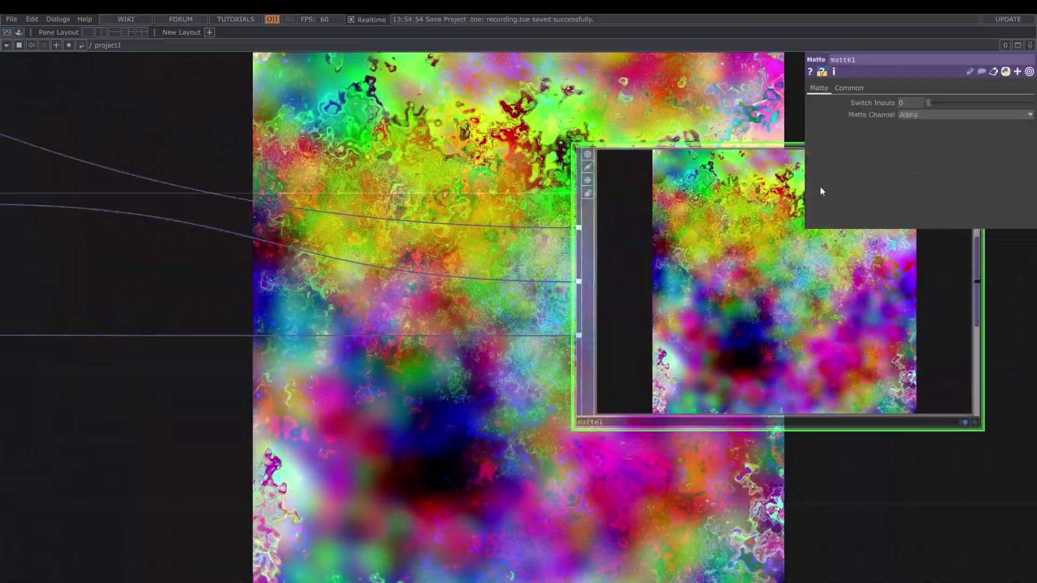
pyautogui.scroll(-10, 511, 397)
# Step: Set noise1's output alpha to Noise
pyautogui.moveTo(97, 491); pyautogui.dragTo(867, 462)
pyautogui.click(366, 366)
pyautogui.click(919, 140)
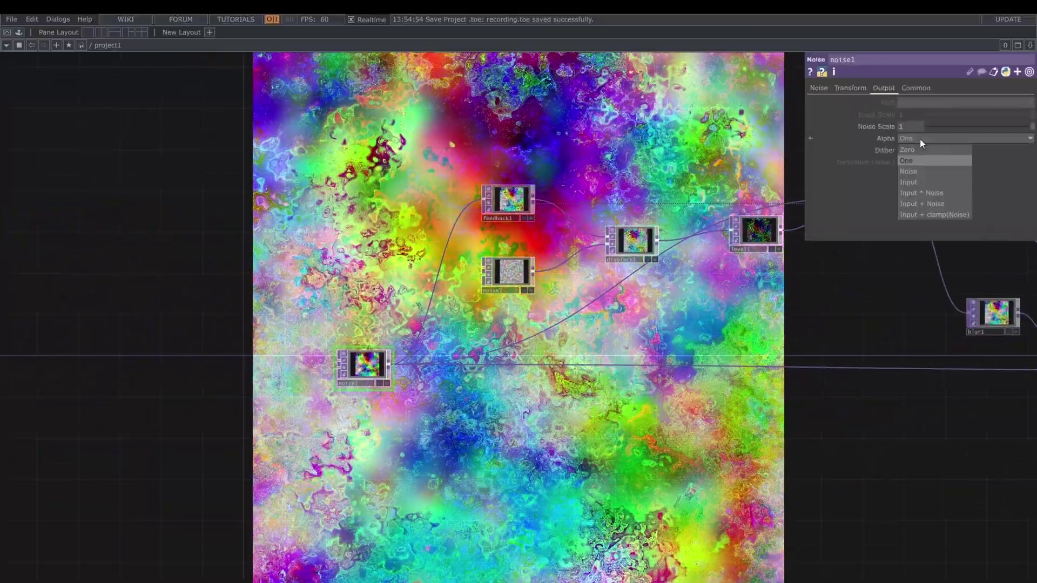
pyautogui.click(918, 172)
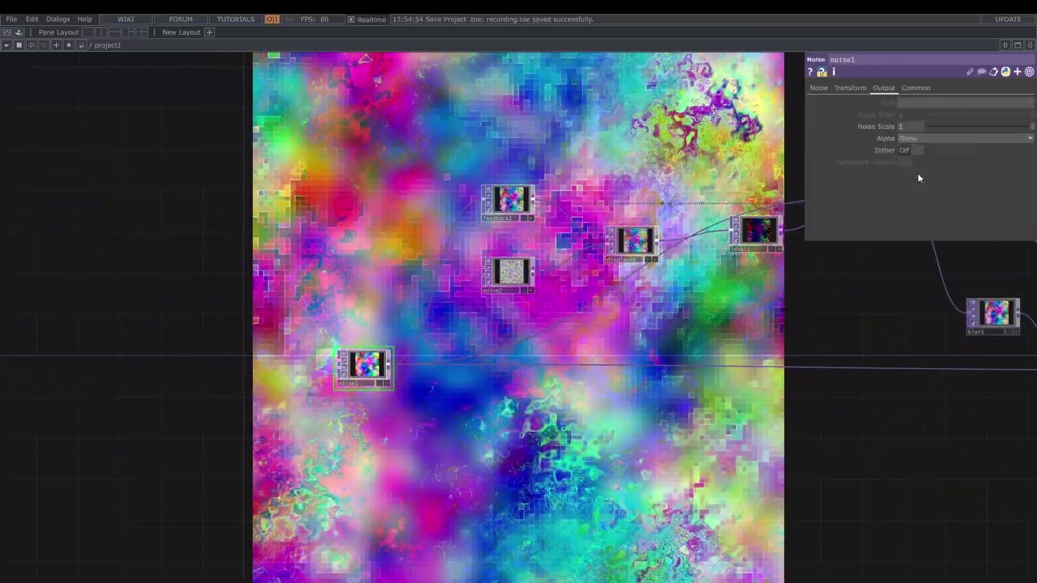
# Step: Set limit1's quantize position step to 0.008
pyautogui.moveTo(944, 444); pyautogui.dragTo(582, 440)
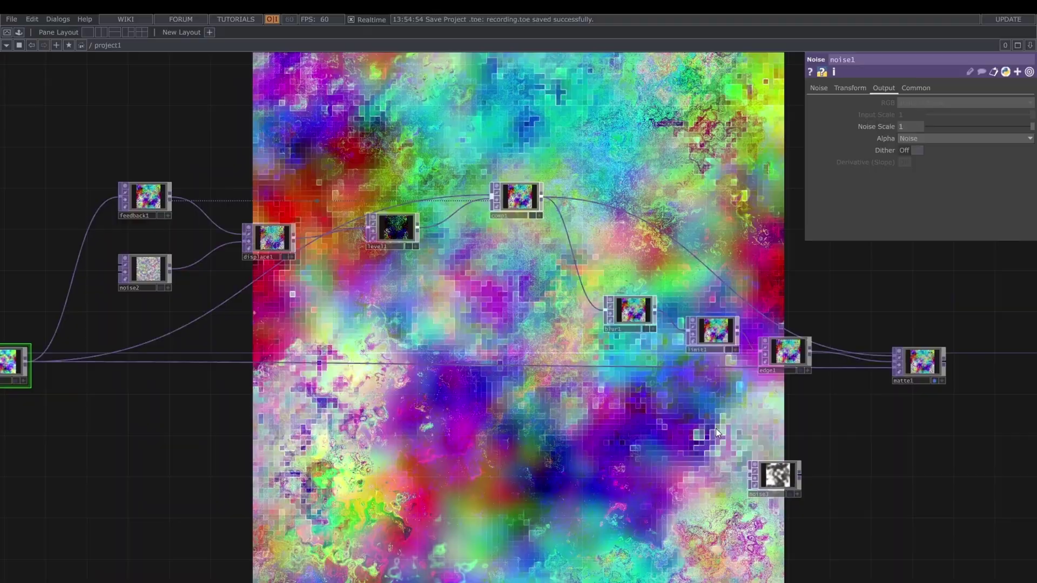
pyautogui.moveTo(715, 429); pyautogui.dragTo(486, 411)
pyautogui.scroll(3, 430, 300)
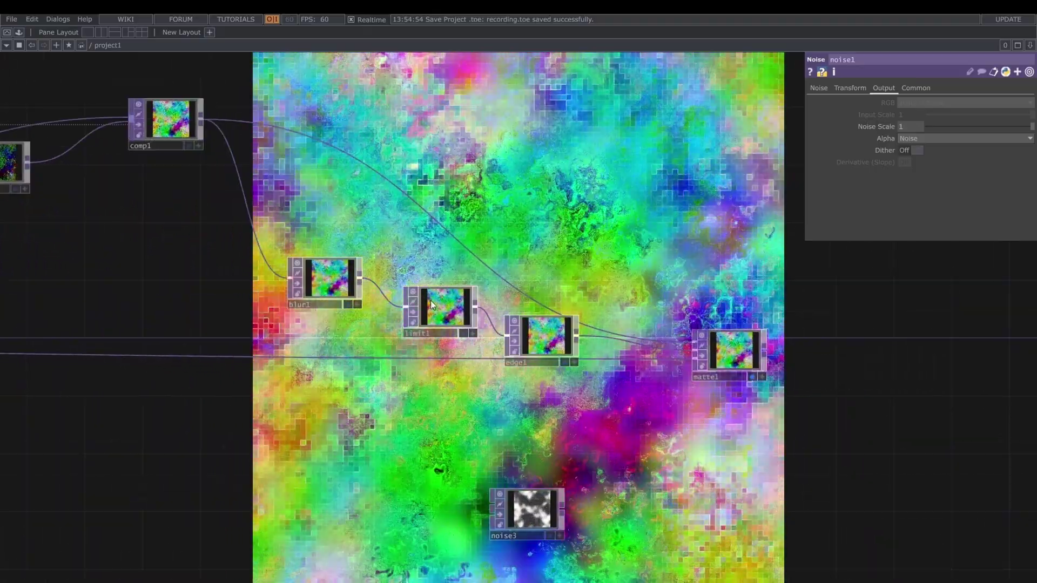
pyautogui.click(430, 300)
pyautogui.moveTo(920, 157); pyautogui.dragTo(909, 146, button='middle')
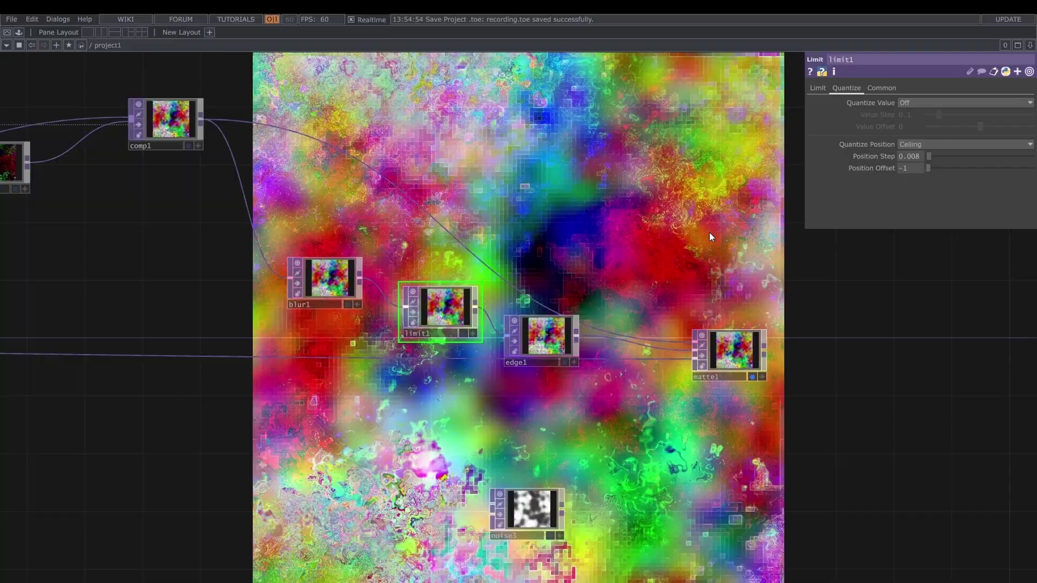
# Step: Change noise1's type to Perlin 3D (GPU) and adjust its harmonic and period settings
pyautogui.scroll(-5, 708, 232)
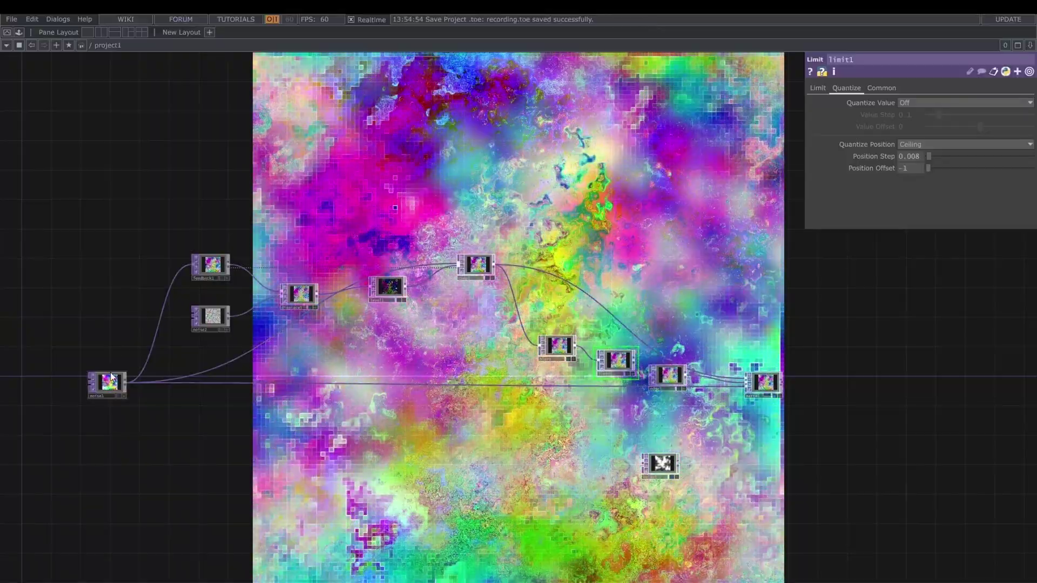
pyautogui.click(108, 383)
pyautogui.click(818, 90)
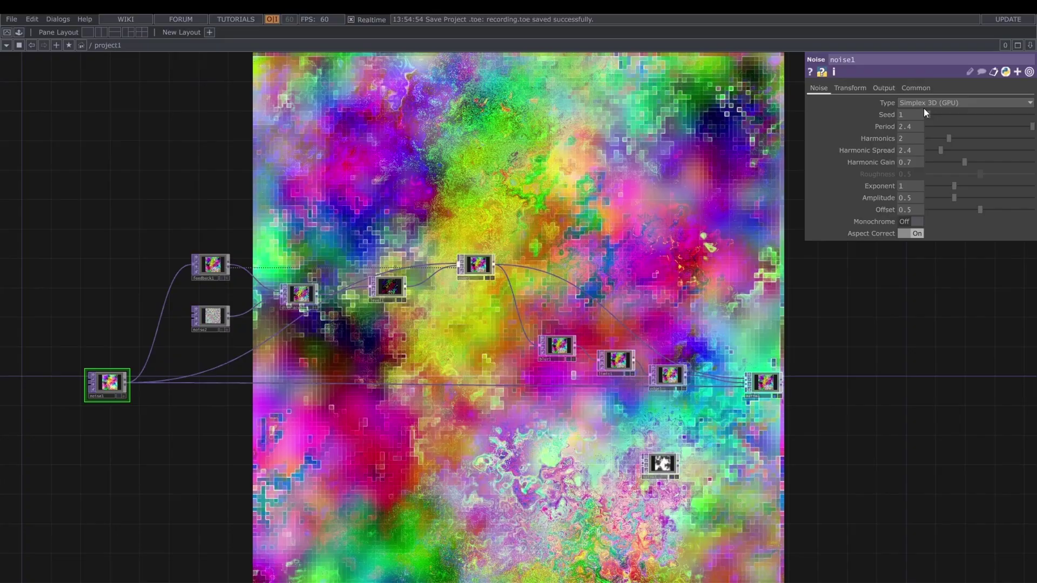
pyautogui.click(927, 103)
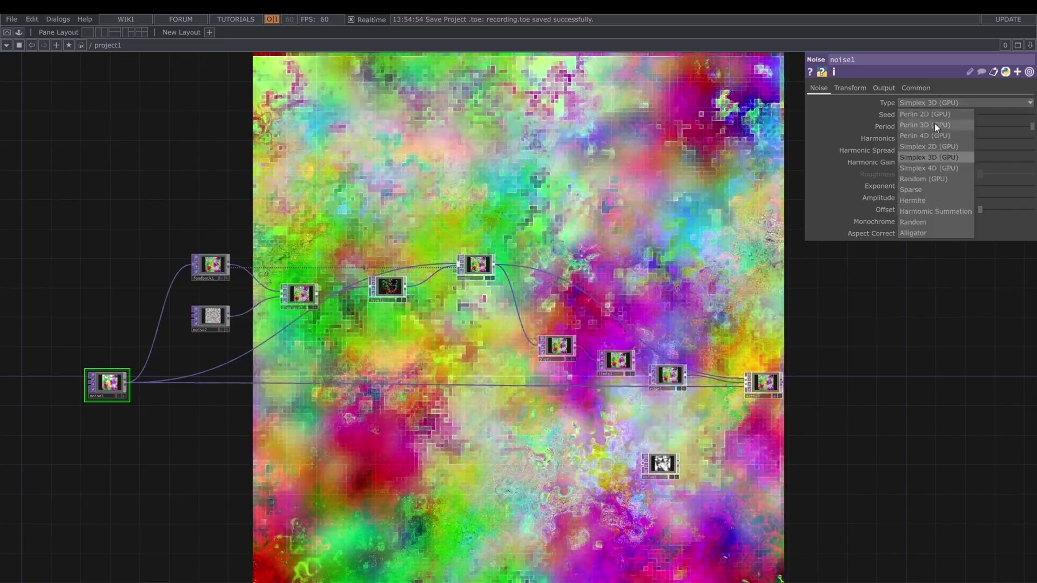
pyautogui.click(934, 124)
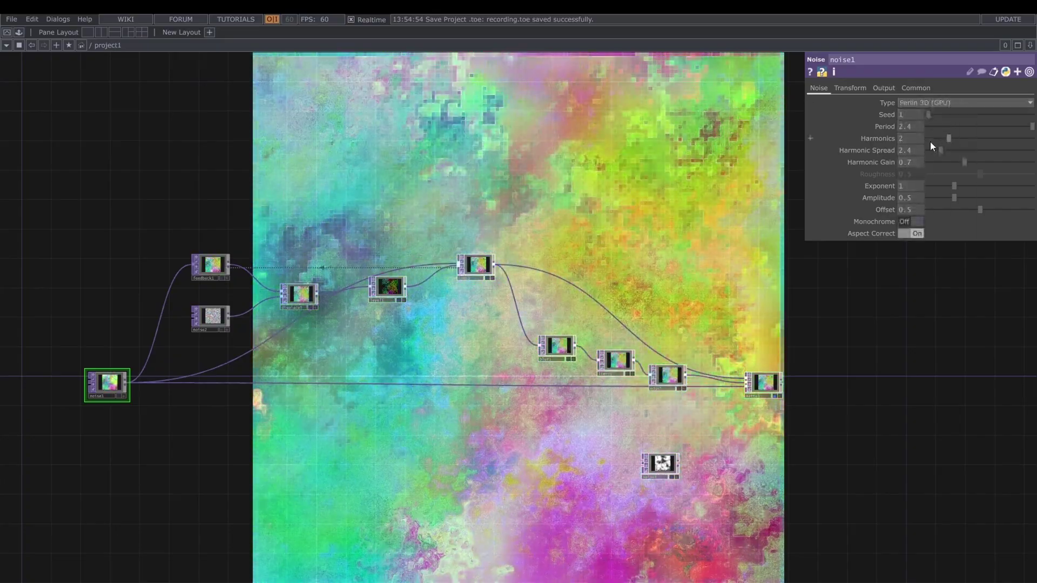
pyautogui.moveTo(917, 149); pyautogui.dragTo(911, 139)
pyautogui.moveTo(911, 129); pyautogui.dragTo(909, 130, button='middle')
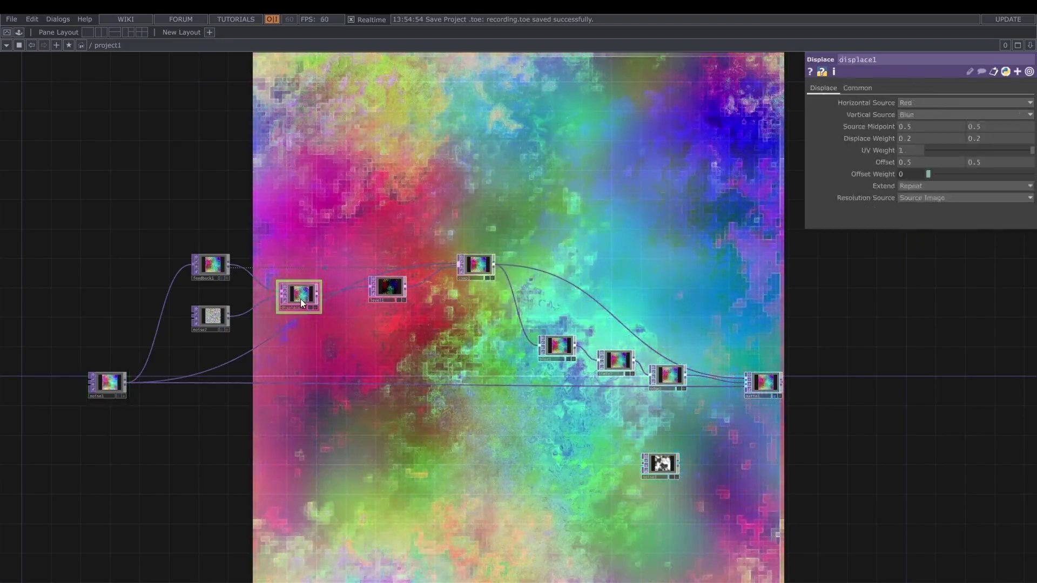
# Step: Set noise2's period to 0.89, harmonics to 1, harmonic spread to 3.3 and harmonic gain to 0.48
pyautogui.click(226, 313)
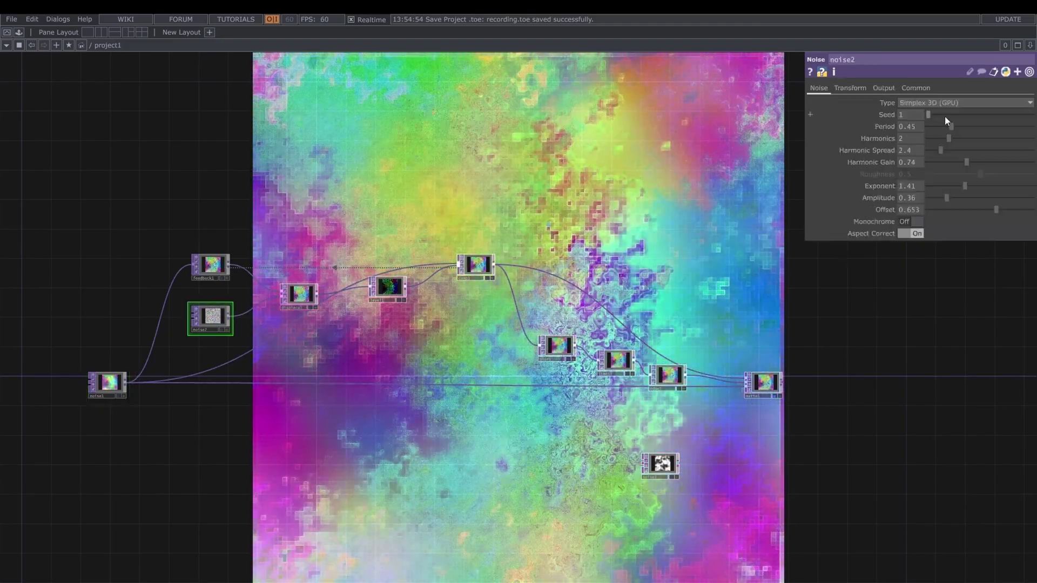
pyautogui.moveTo(954, 126); pyautogui.dragTo(968, 124)
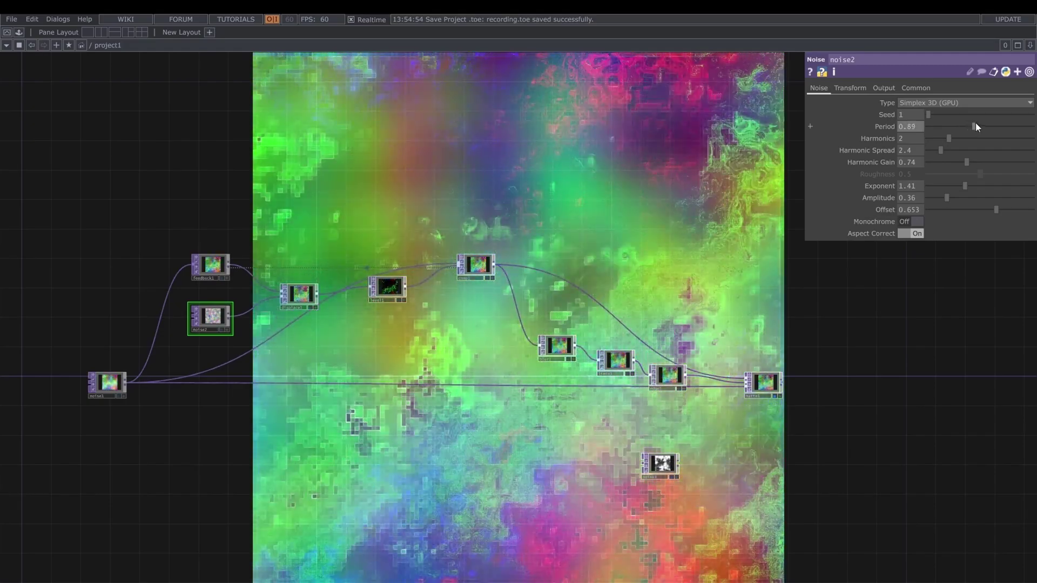
pyautogui.moveTo(951, 133)
pyautogui.mouseDown()
pyautogui.moveTo(938, 162)
pyautogui.moveTo(945, 149)
pyautogui.mouseUp()
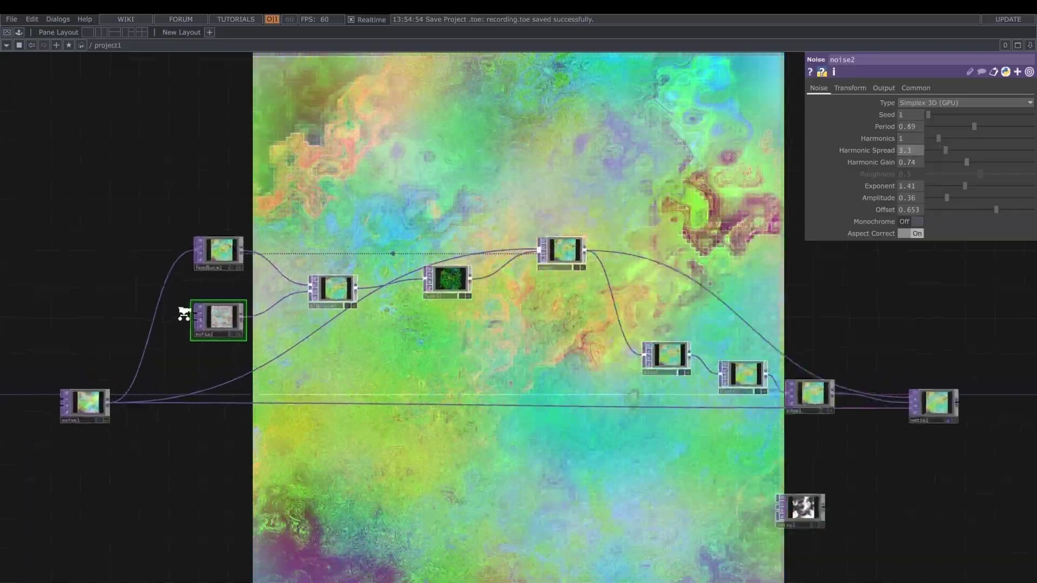
pyautogui.scroll(5, 184, 313)
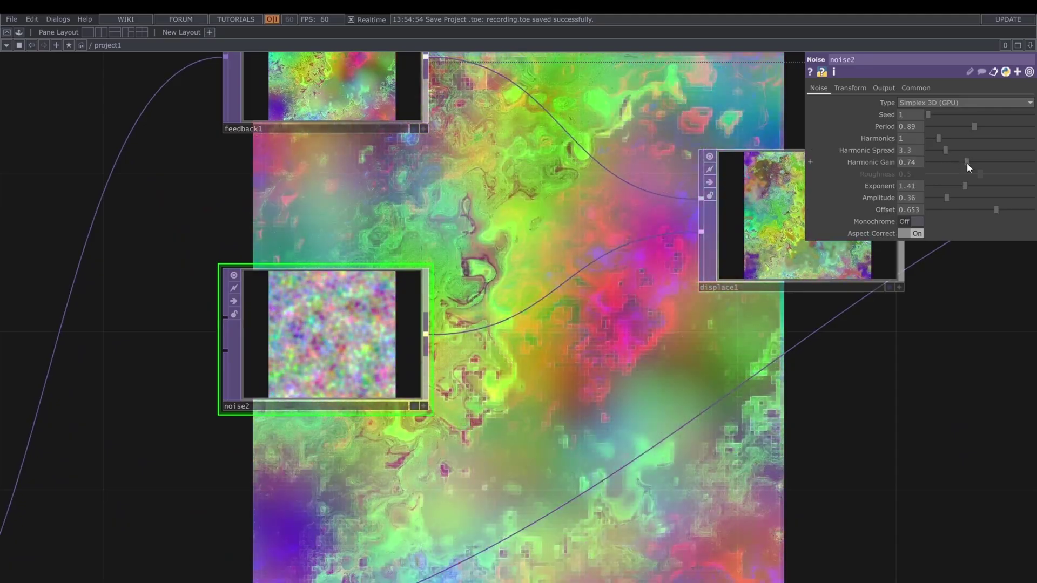
pyautogui.moveTo(967, 163); pyautogui.dragTo(953, 163)
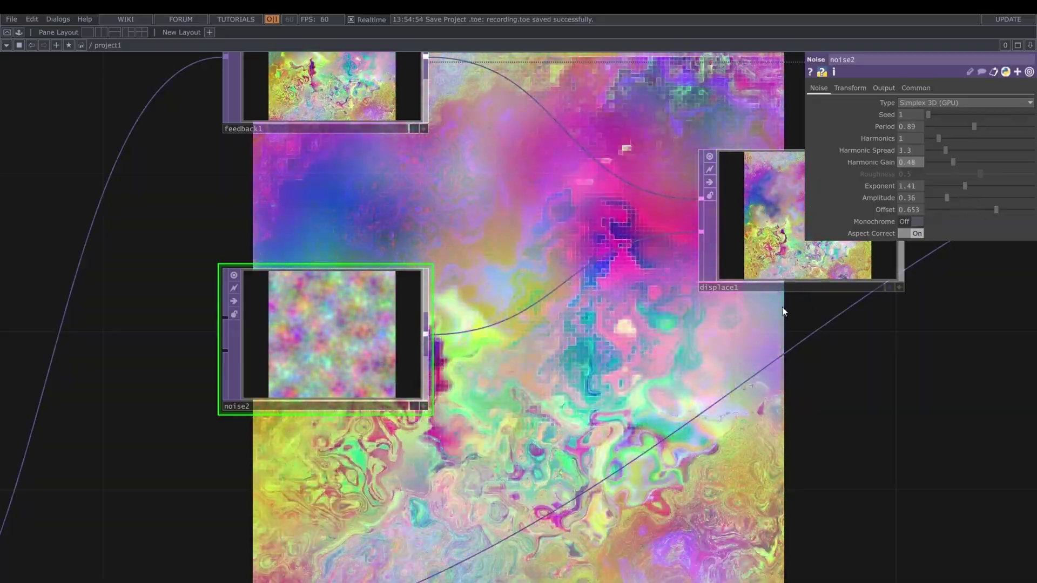
# Step: Set level1's black level to 0.1, contrast to 1 and post opacity to 1
pyautogui.scroll(-5, 782, 308)
pyautogui.moveTo(924, 362); pyautogui.dragTo(658, 395)
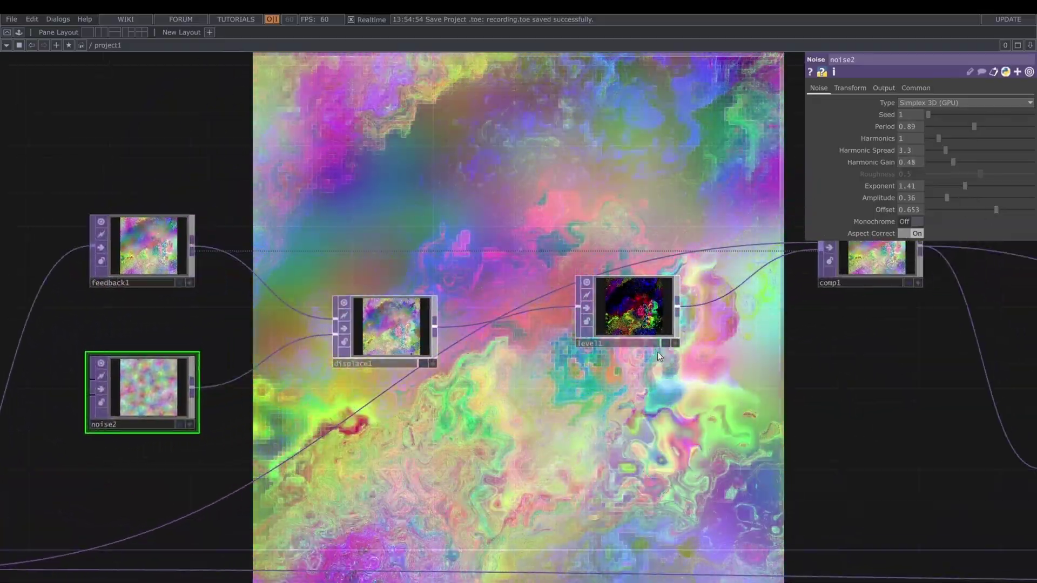
pyautogui.moveTo(958, 127); pyautogui.dragTo(938, 130)
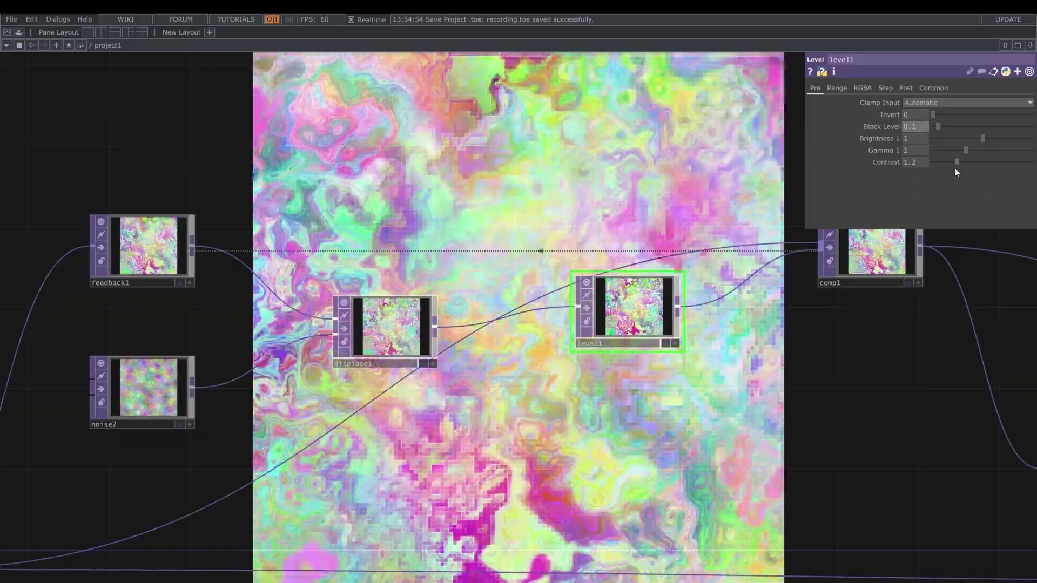
pyautogui.moveTo(919, 163); pyautogui.dragTo(848, 163)
pyautogui.write('1')
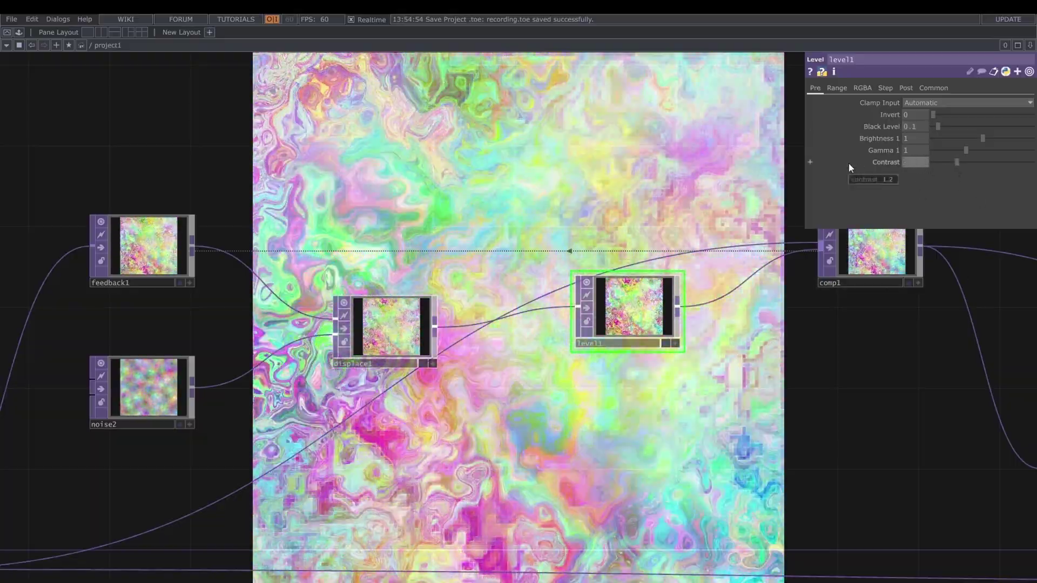
pyautogui.press('Return')
pyautogui.click(907, 87)
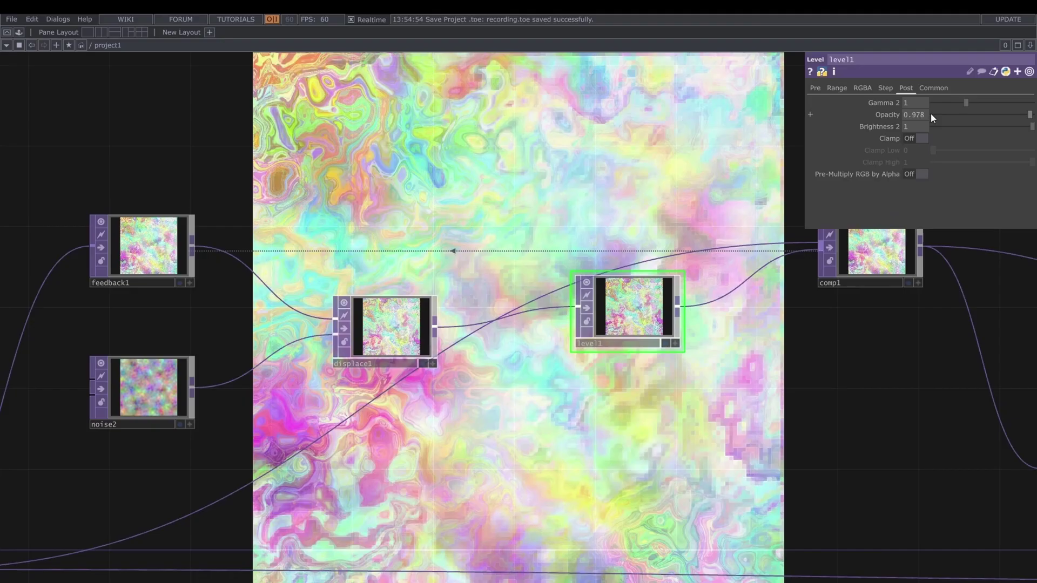
# Step: Change the blend operation of comp1 to Overlay
pyautogui.scroll(-3, 777, 368)
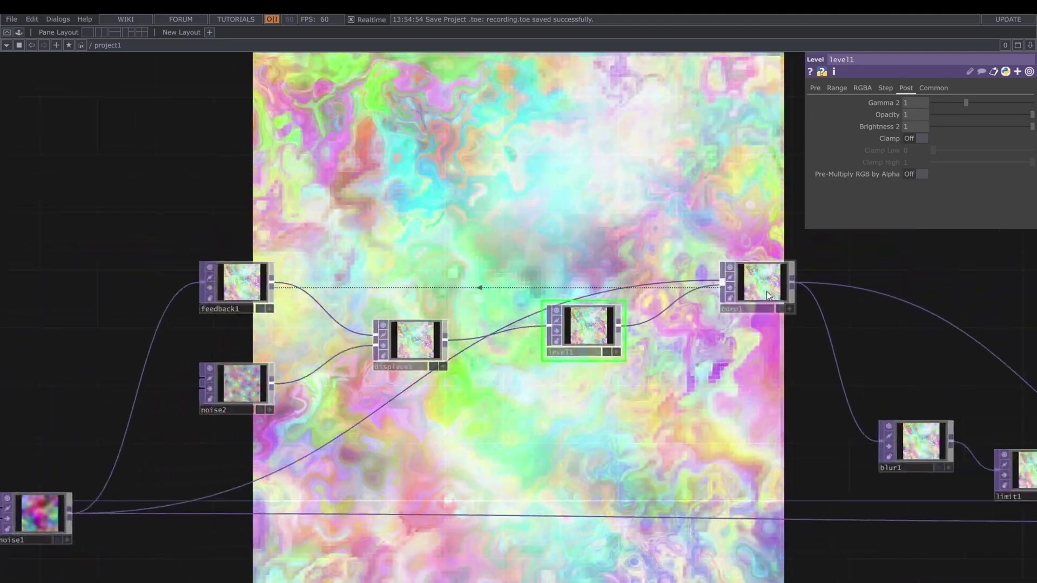
pyautogui.click(766, 291)
pyautogui.click(947, 148)
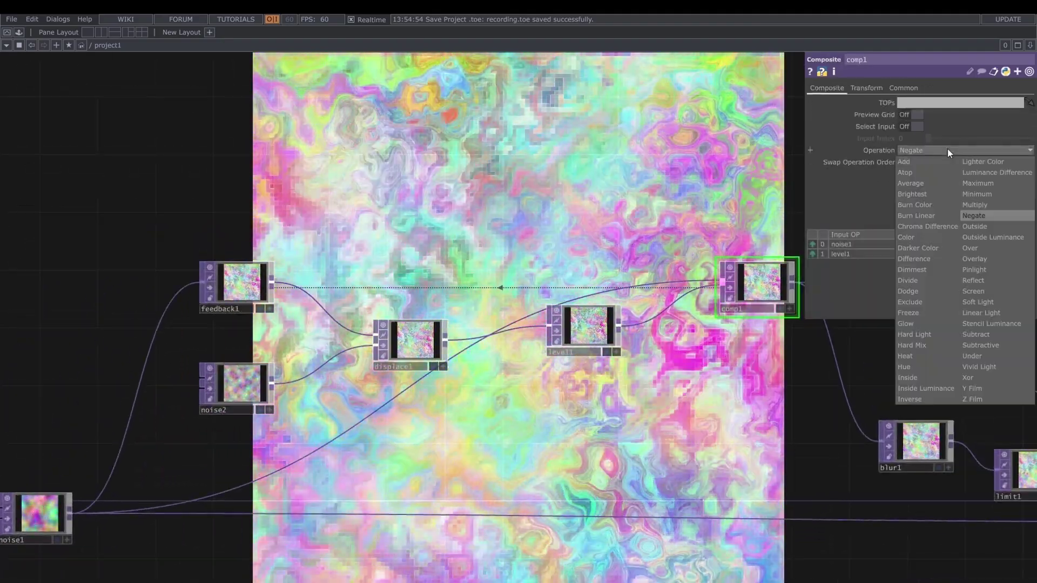
pyautogui.click(976, 252)
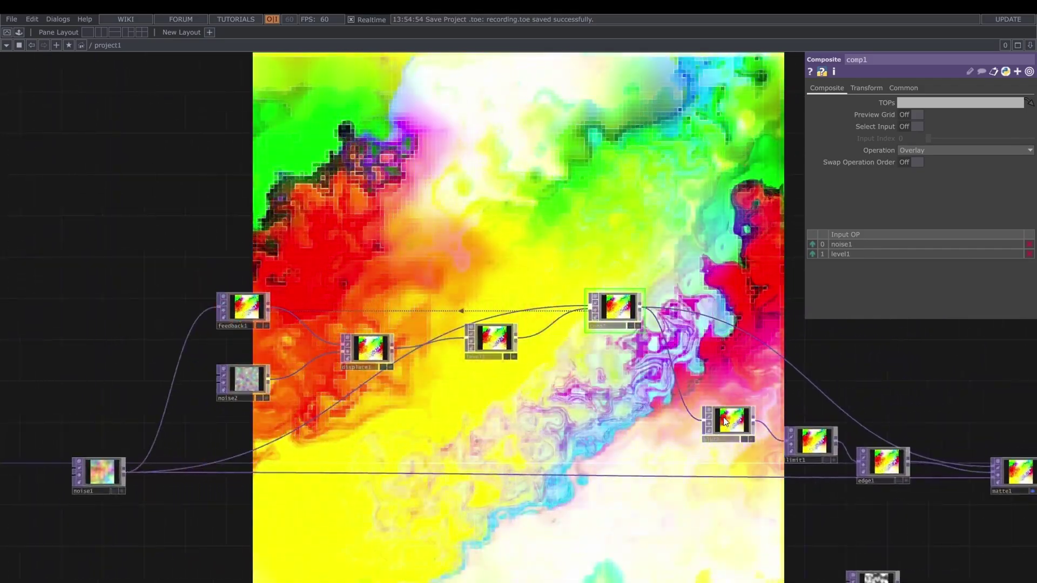
# Step: Reduce blur1's filter size and lower limit1's quantize position step
pyautogui.click(725, 422)
pyautogui.moveTo(959, 152); pyautogui.dragTo(944, 151)
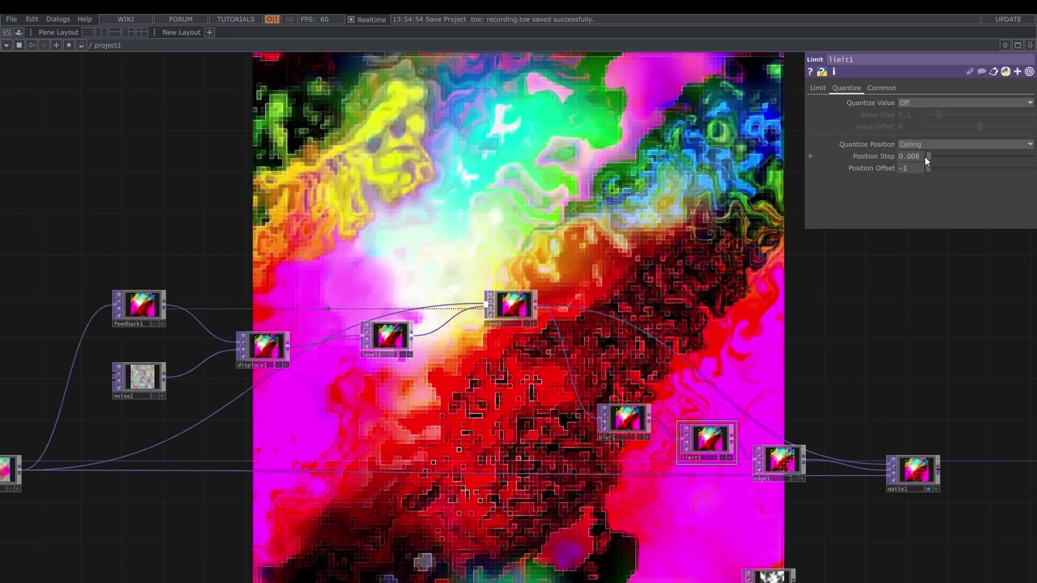
pyautogui.moveTo(924, 156); pyautogui.dragTo(810, 156, button='middle')
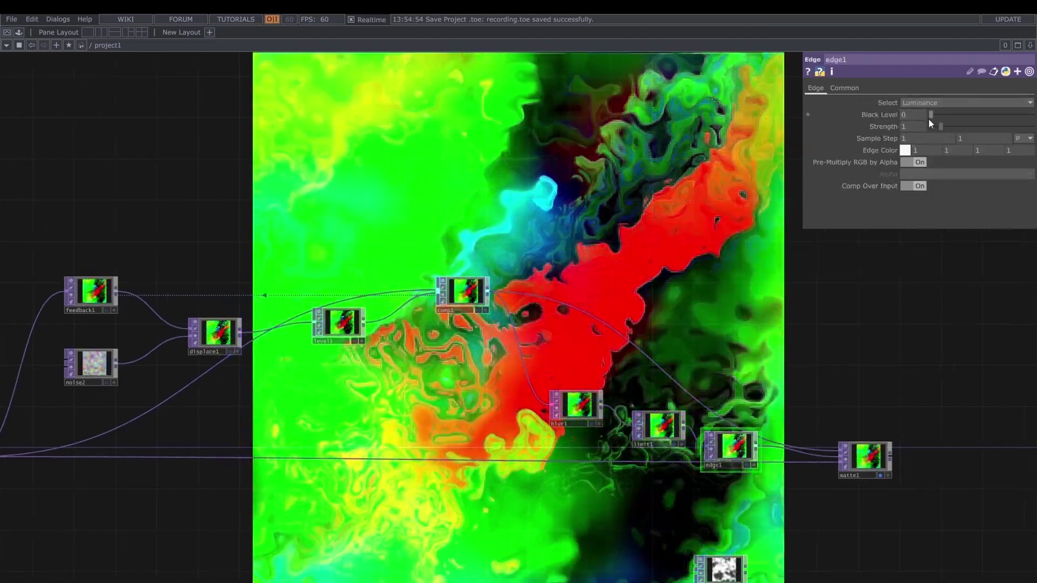
# Step: Change edge1's edge color to black and raise its strength to 10
pyautogui.click(907, 150)
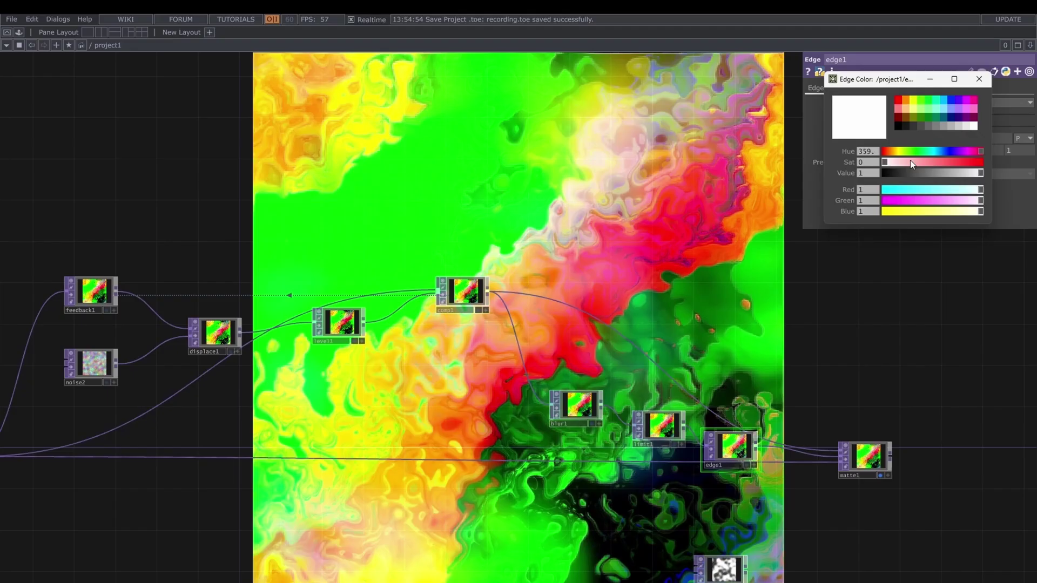
pyautogui.click(897, 125)
pyautogui.click(975, 81)
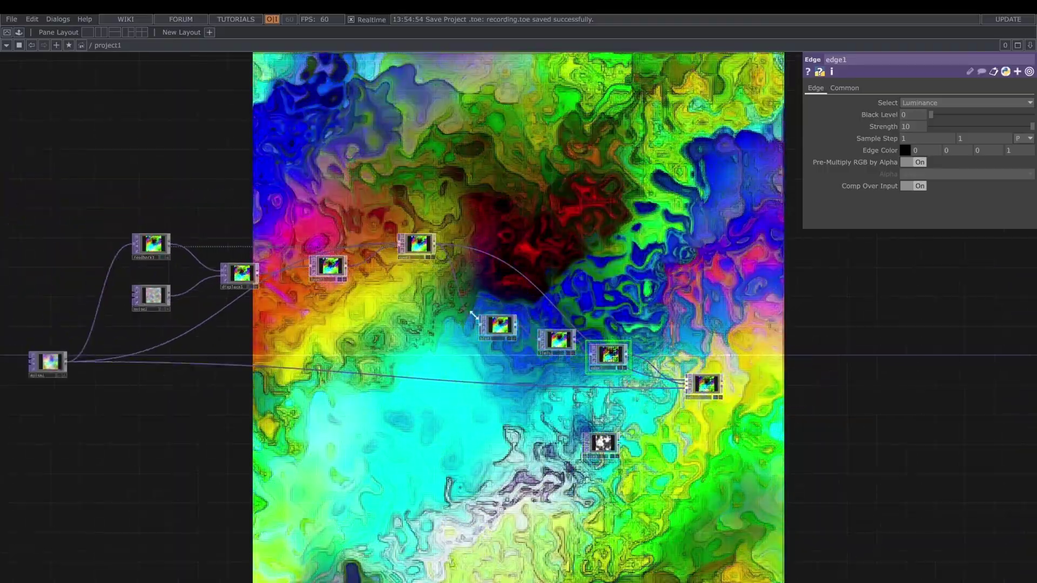
# Step: Set edge1's sample step to 1.5 in both directions and move its node slightly closer to limit1
pyautogui.click(480, 324)
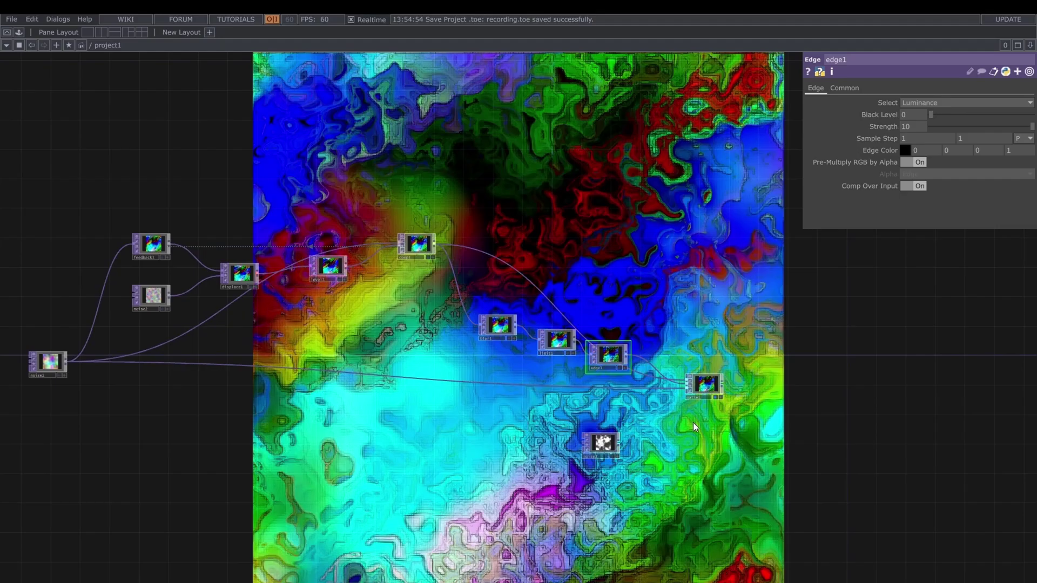
pyautogui.moveTo(683, 420); pyautogui.dragTo(811, 444)
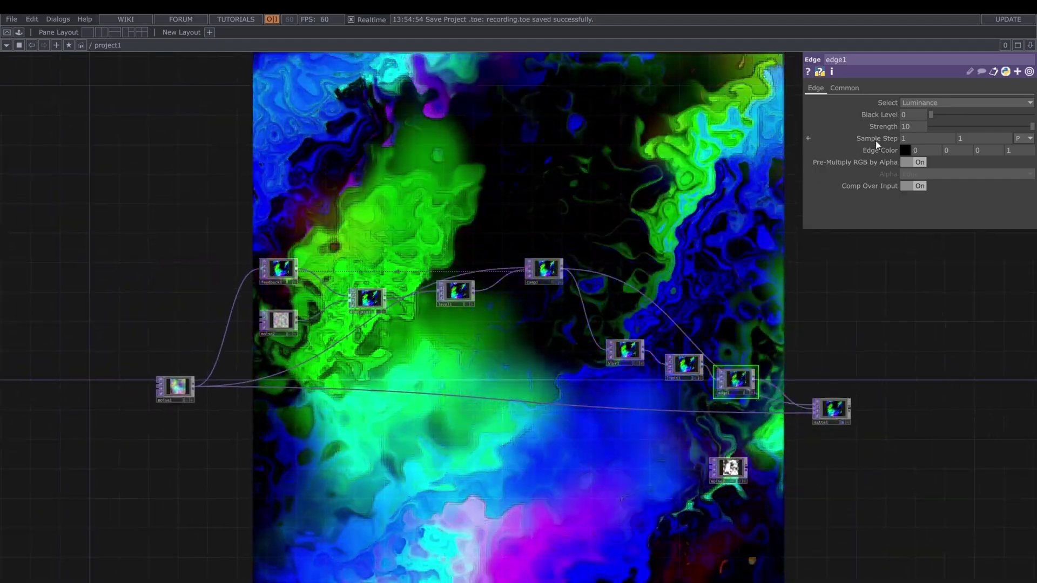
pyautogui.moveTo(889, 116)
pyautogui.mouseDown(button='middle')
pyautogui.moveTo(918, 116)
pyautogui.moveTo(889, 130)
pyautogui.moveTo(892, 115)
pyautogui.moveTo(885, 130)
pyautogui.moveTo(884, 120)
pyautogui.mouseUp(button='middle')
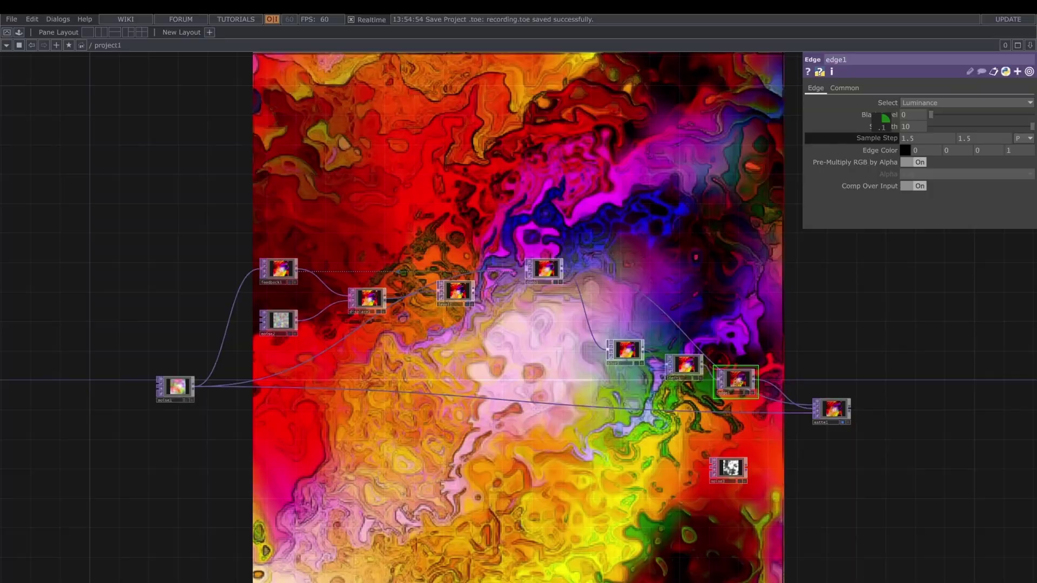
pyautogui.scroll(5, 740, 389)
pyautogui.moveTo(731, 404); pyautogui.dragTo(711, 425)
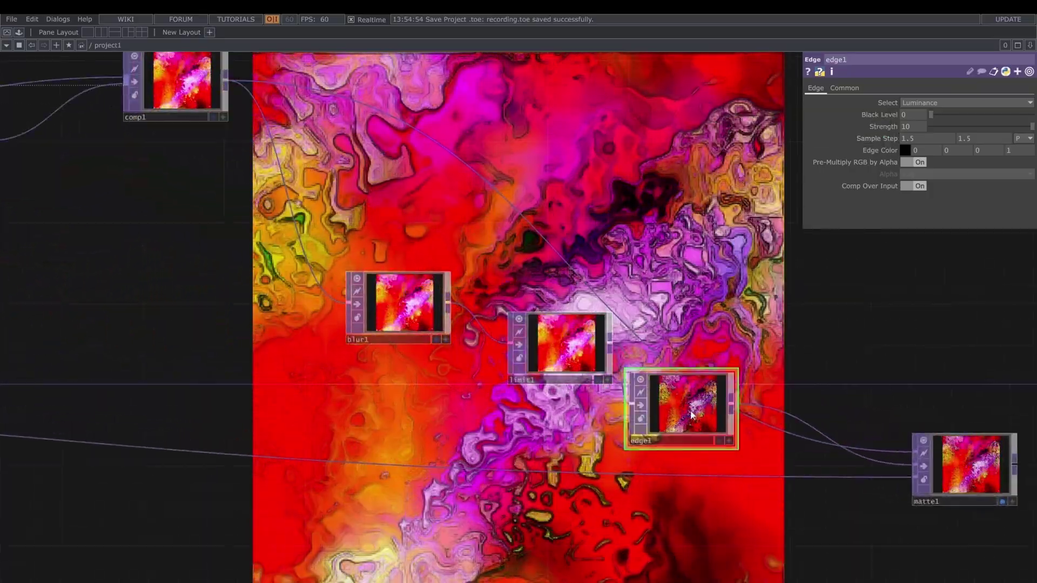
# Step: Move limit1 to between blur1 and edge1 and raise its quantize position step to 0.005
pyautogui.moveTo(543, 335); pyautogui.dragTo(504, 355)
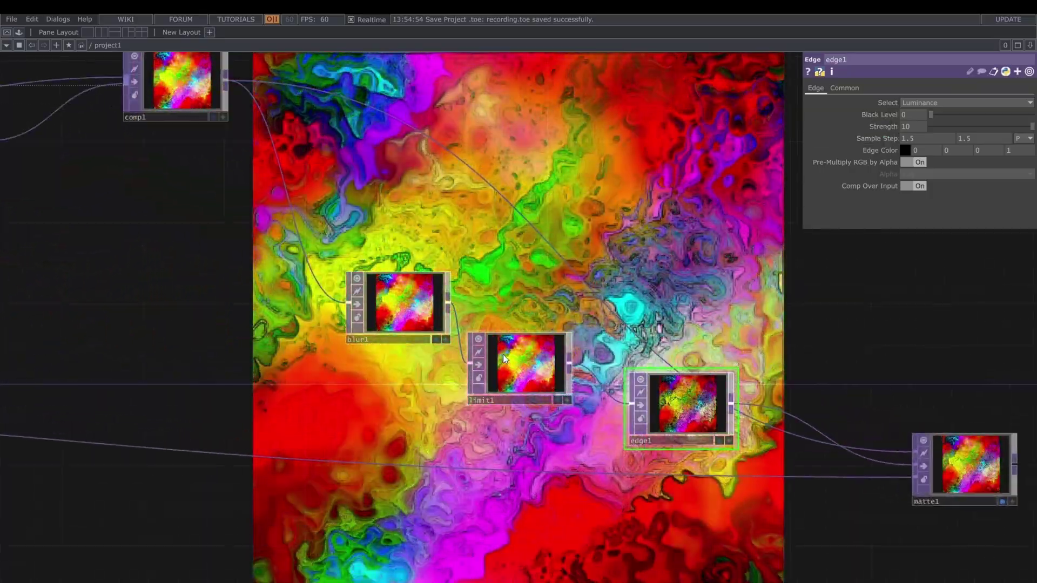
pyautogui.click(503, 354)
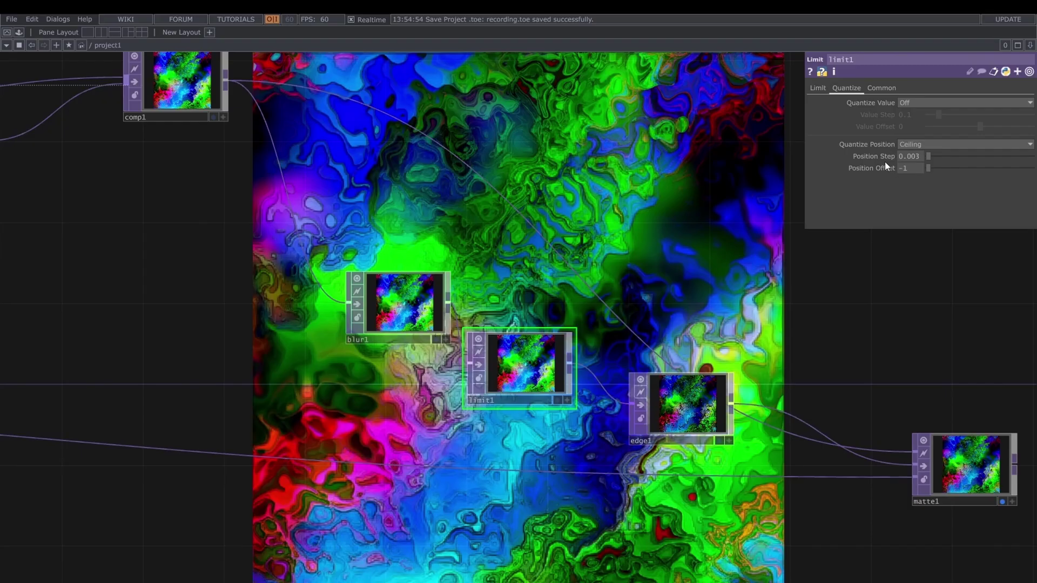
pyautogui.moveTo(879, 154); pyautogui.dragTo(899, 181, button='middle')
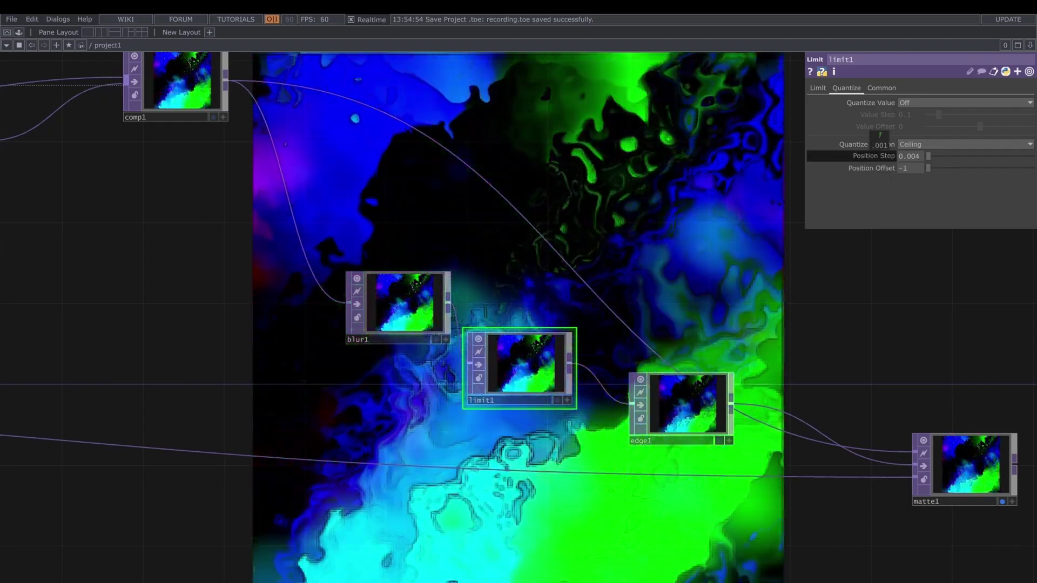
# Step: Set the harmonics of noise1 to 1
pyautogui.scroll(-2, 740, 228)
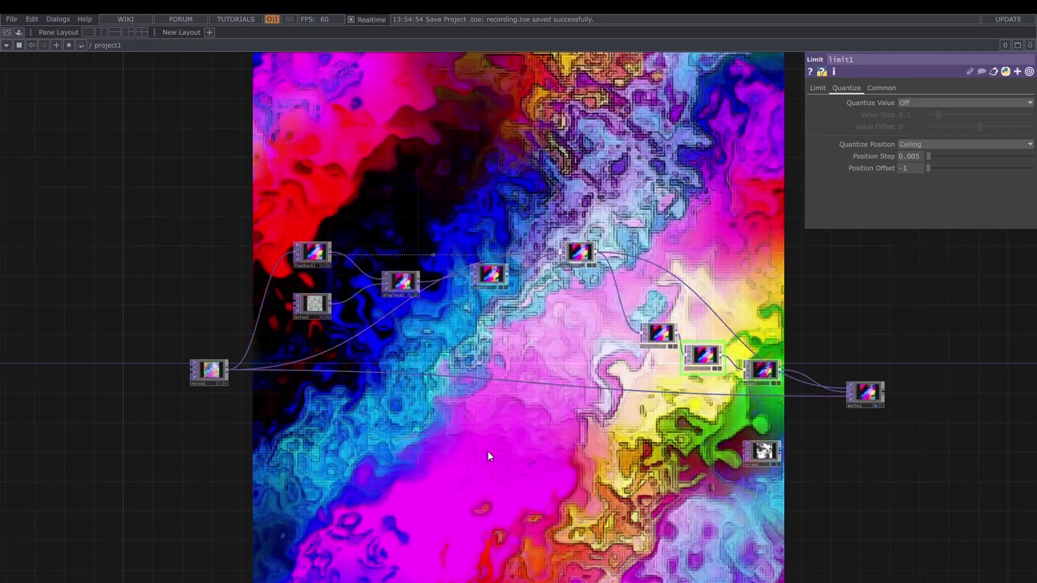
pyautogui.click(208, 369)
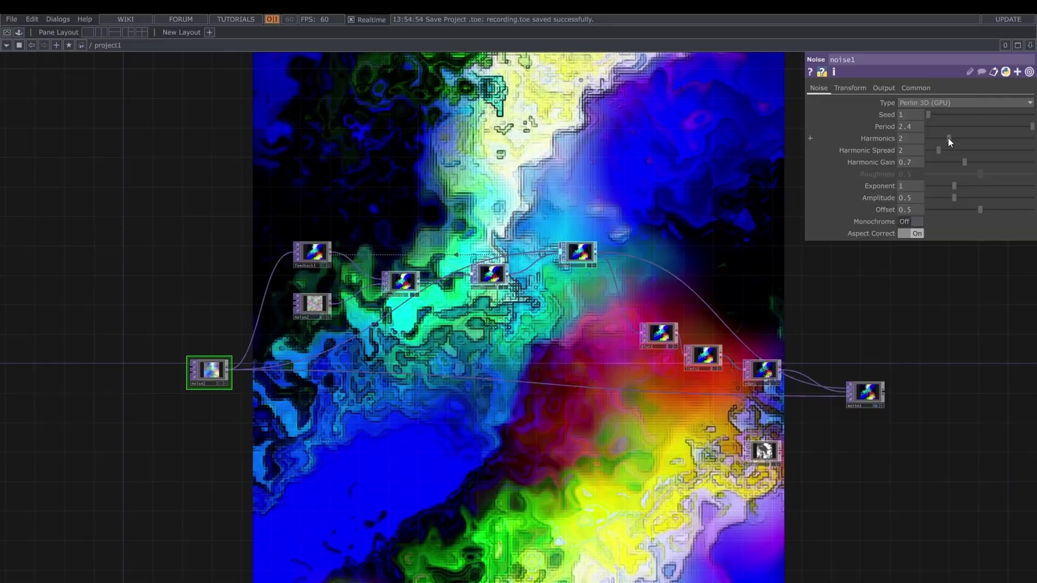
pyautogui.moveTo(948, 138); pyautogui.dragTo(938, 137)
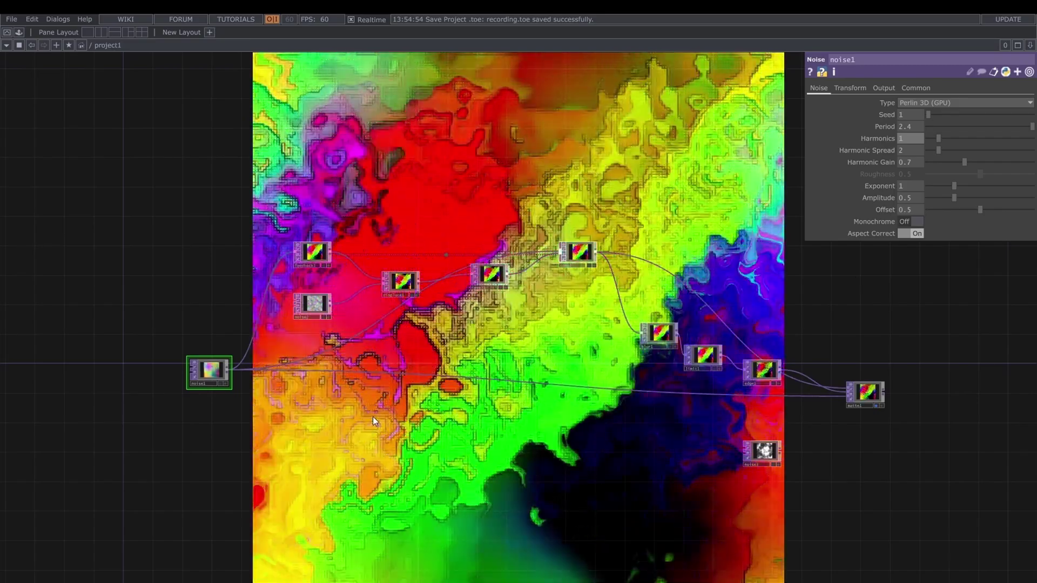
pyautogui.click(315, 307)
pyautogui.scroll(4, 306, 322)
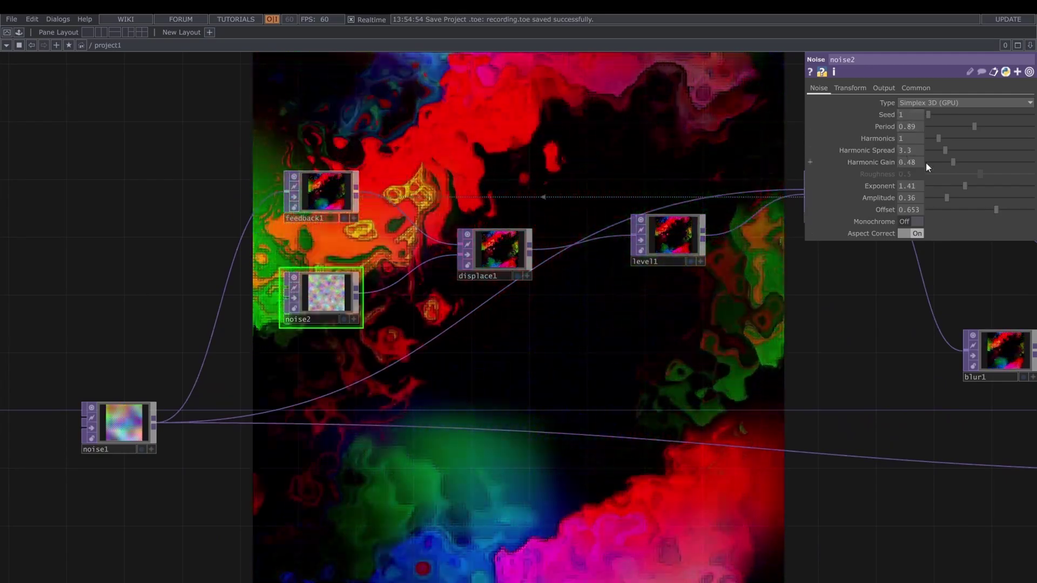
pyautogui.scroll(-2, 652, 334)
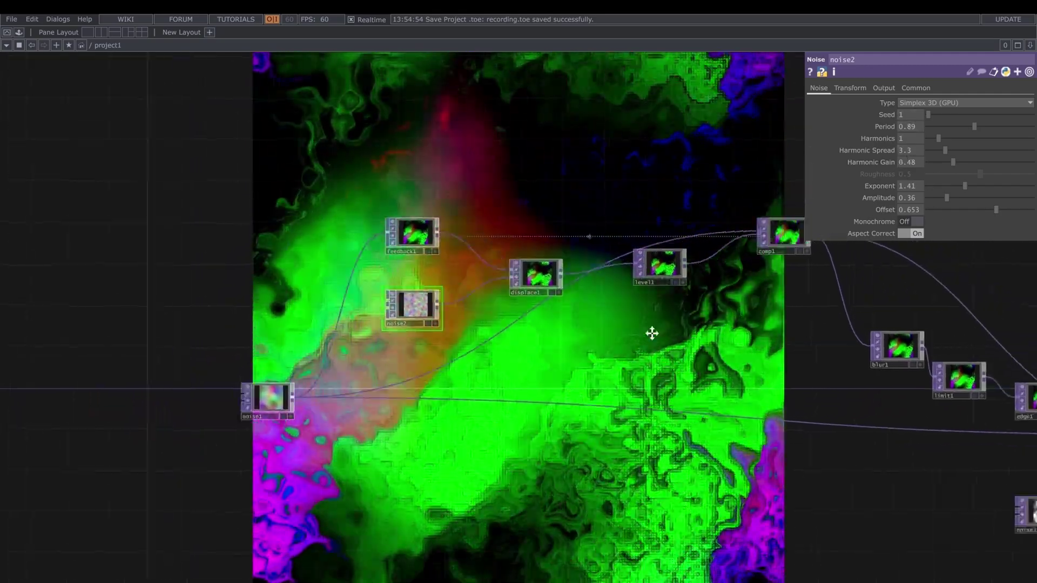
# Step: Bypass level1 and move its node lower, clear of the connection between noise1 and comp1
pyautogui.moveTo(652, 333); pyautogui.dragTo(642, 323)
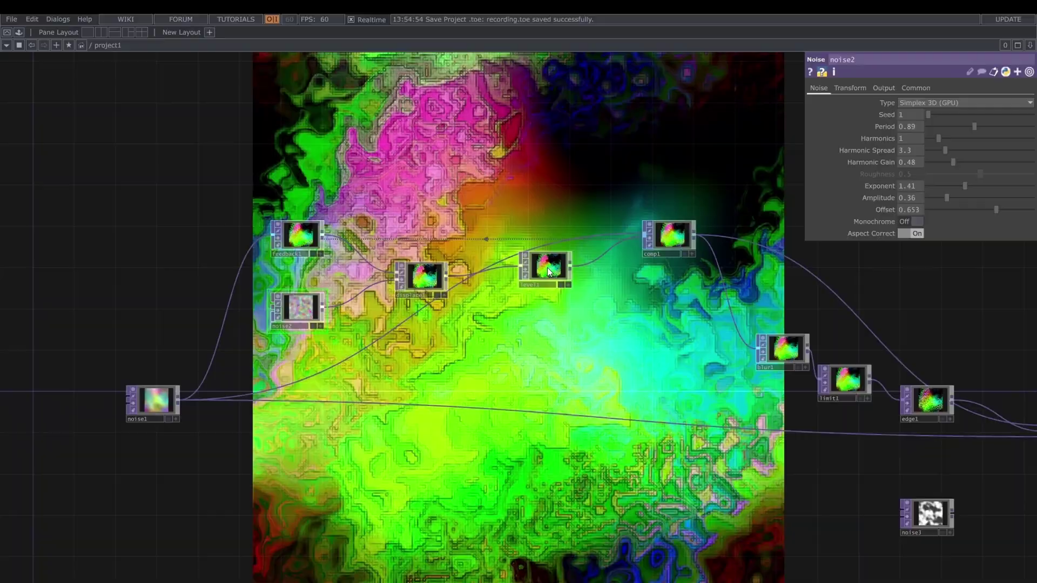
pyautogui.click(547, 267)
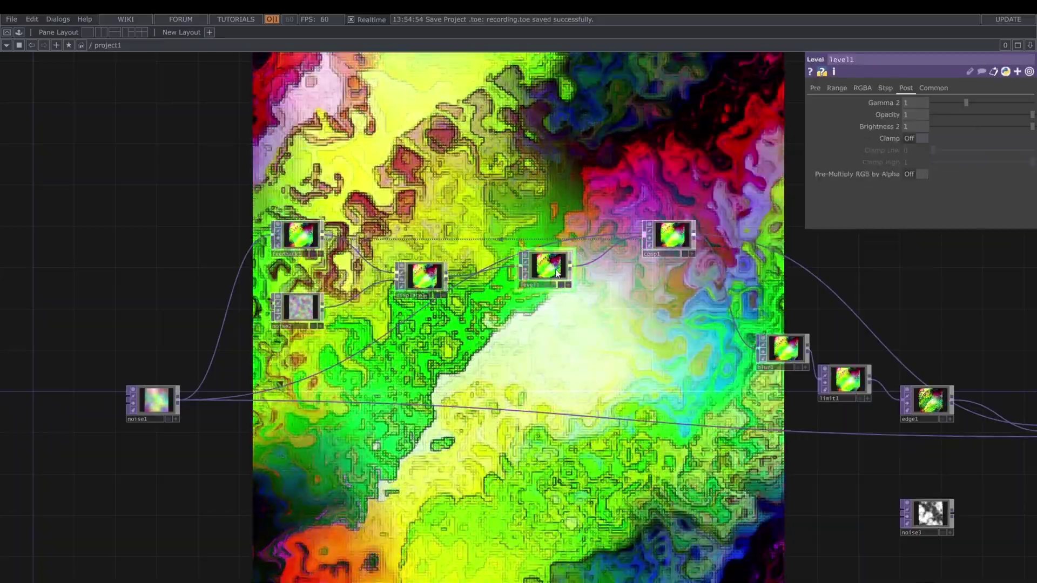
pyautogui.hotkey('ctrl', 'b')
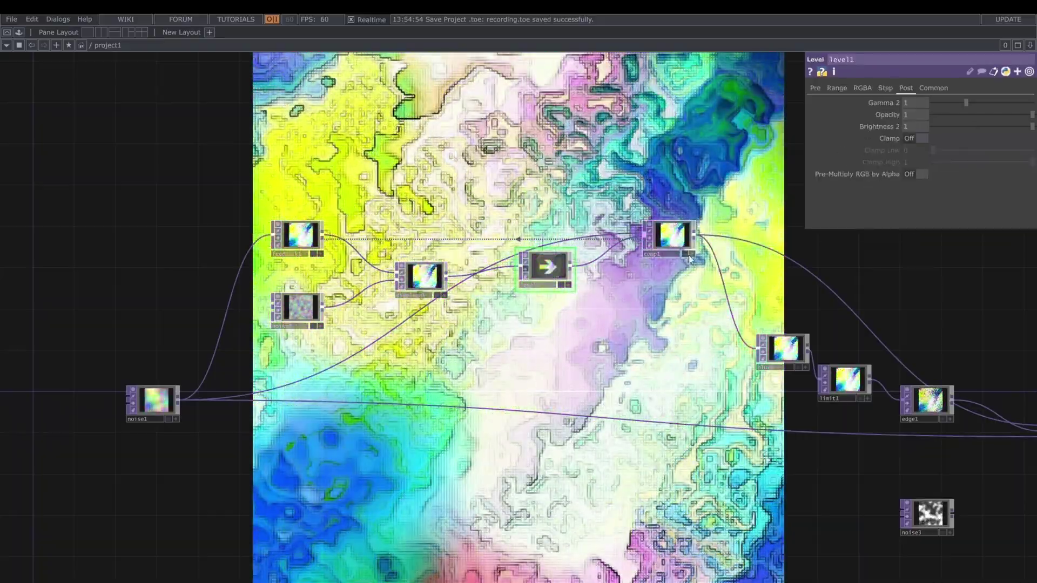
pyautogui.click(690, 260)
pyautogui.moveTo(543, 277); pyautogui.dragTo(552, 311)
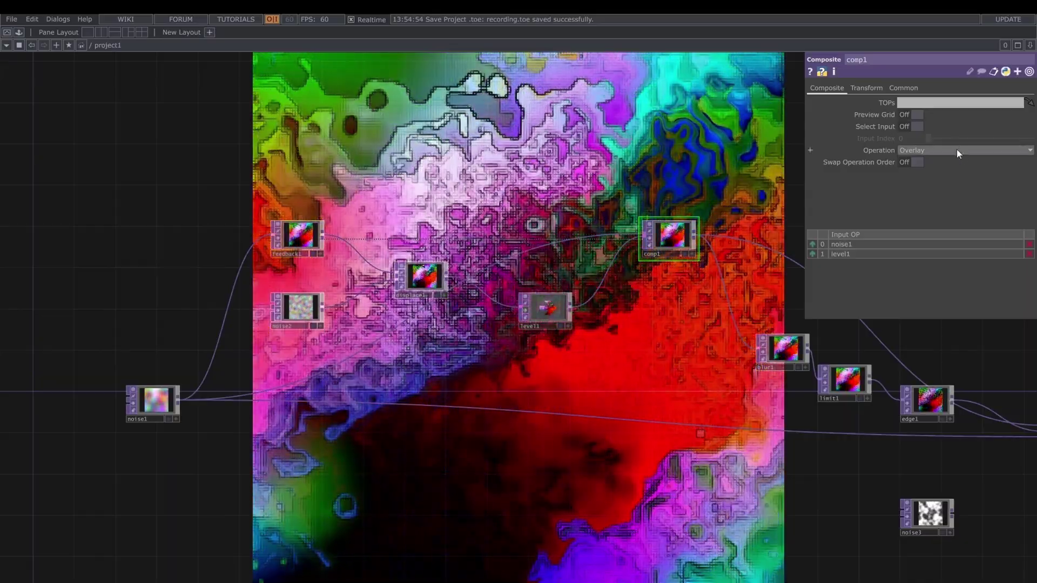
# Step: Move blur1 closer to comp1 and set its filter size to 8
pyautogui.moveTo(682, 336); pyautogui.dragTo(534, 331)
pyautogui.moveTo(636, 344); pyautogui.dragTo(603, 313)
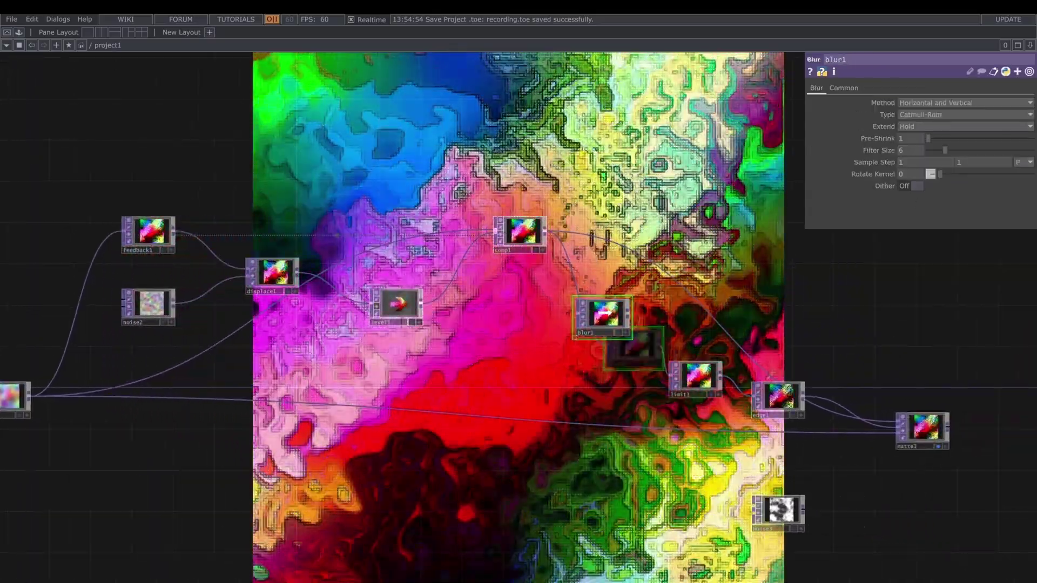
pyautogui.moveTo(945, 149); pyautogui.dragTo(952, 147)
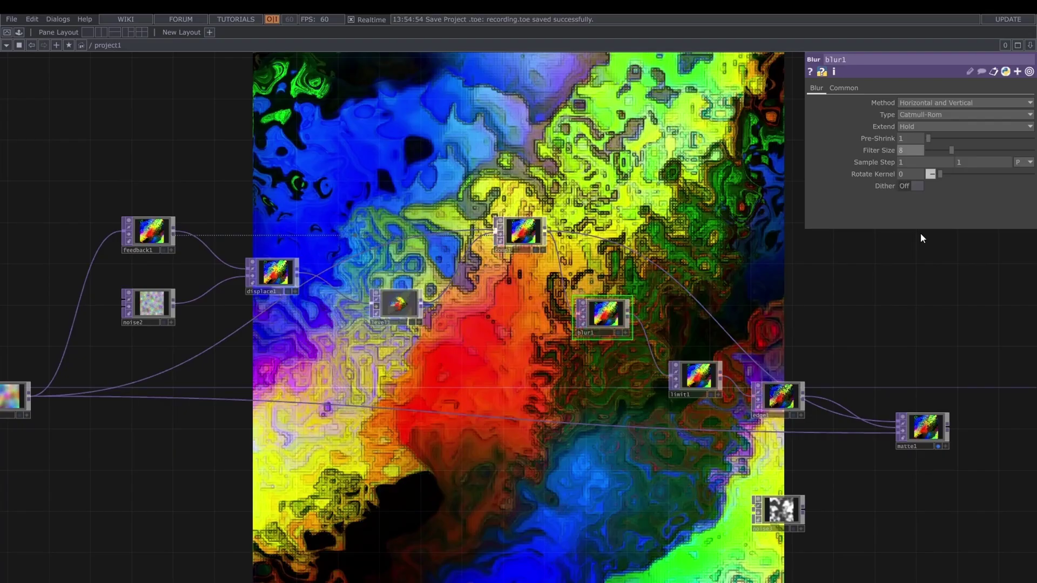
# Step: Raise limit1's quantize position step to 0.38
pyautogui.moveTo(872, 326); pyautogui.dragTo(772, 308)
pyautogui.click(607, 351)
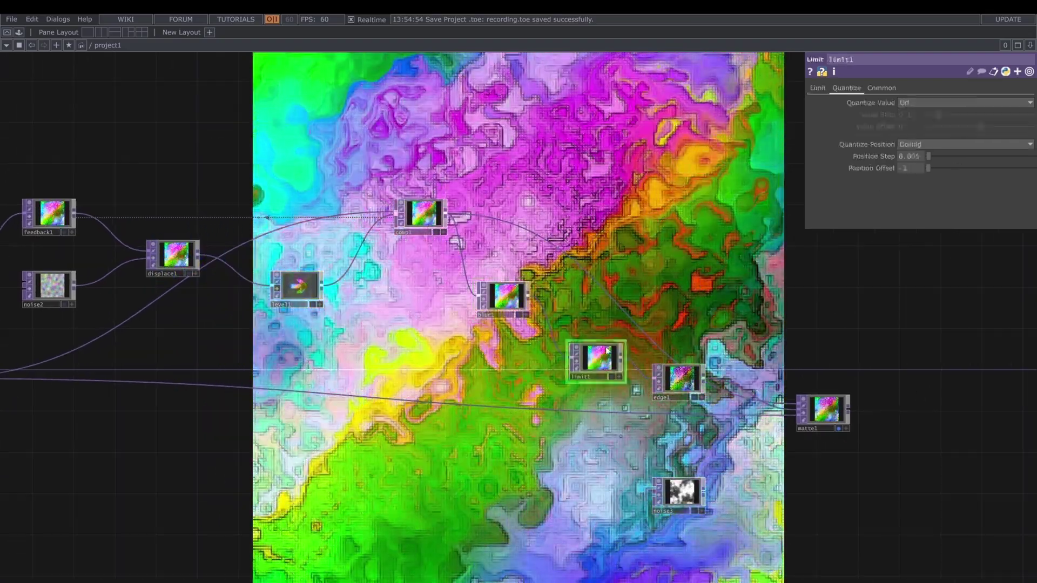
pyautogui.moveTo(879, 154)
pyautogui.mouseDown(button='middle')
pyautogui.moveTo(880, 171)
pyautogui.moveTo(945, 169)
pyautogui.moveTo(878, 145)
pyautogui.moveTo(910, 144)
pyautogui.moveTo(880, 136)
pyautogui.moveTo(876, 160)
pyautogui.moveTo(875, 144)
pyautogui.mouseUp(button='middle')
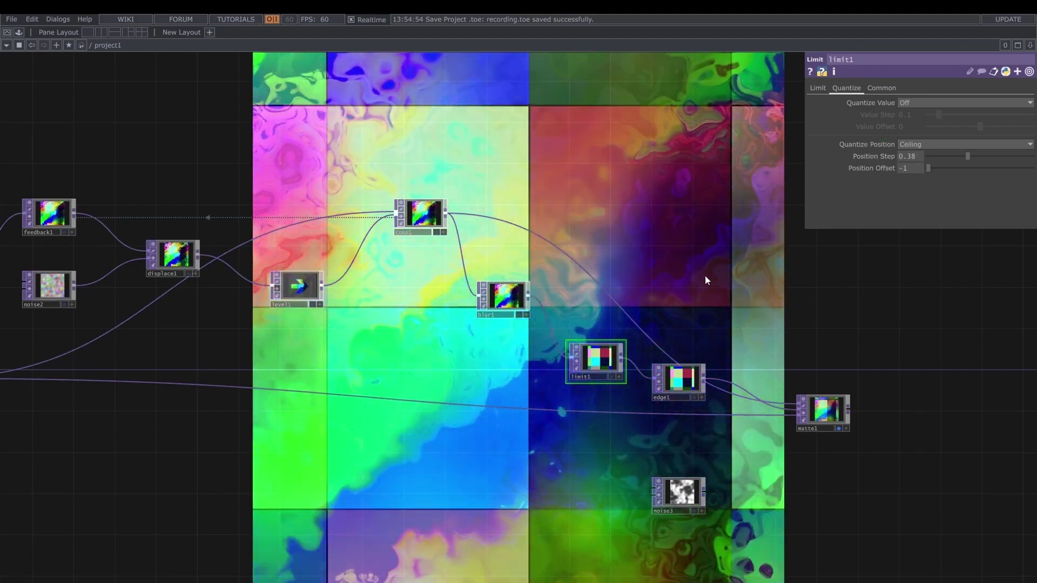
# Step: Change edge1's edge color to white
pyautogui.moveTo(717, 285); pyautogui.dragTo(644, 269)
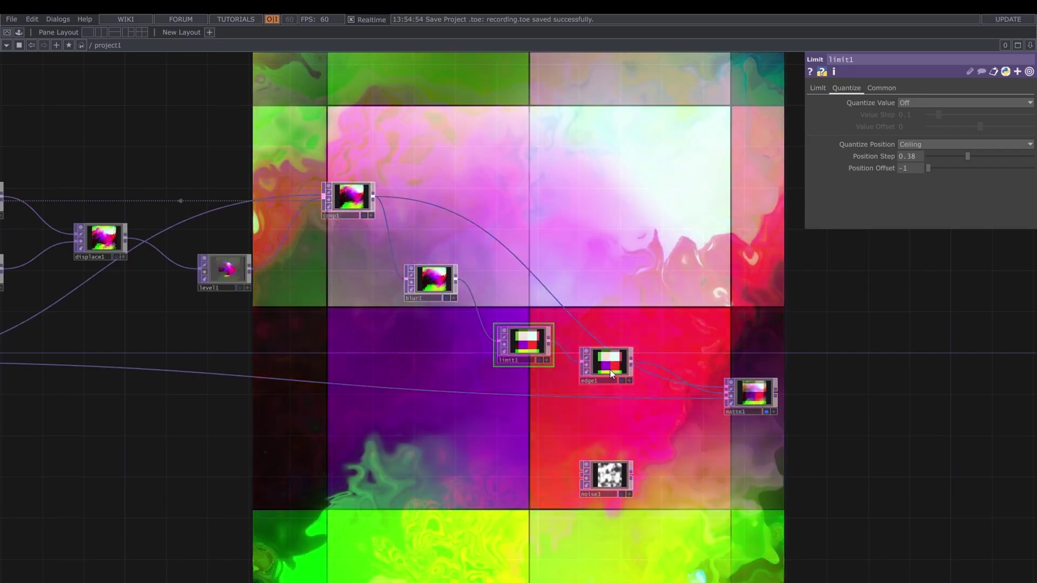
pyautogui.click(905, 151)
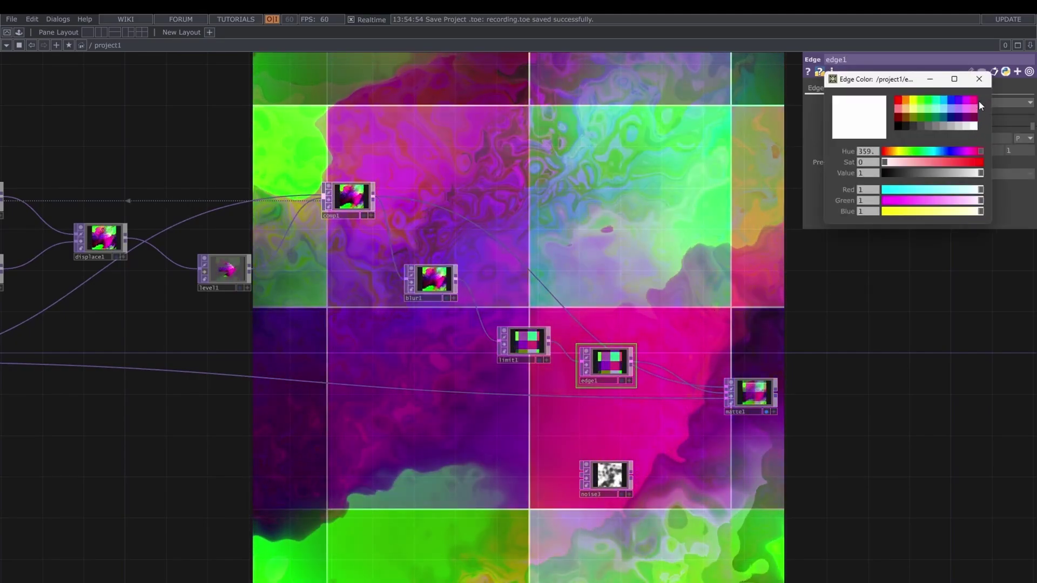
pyautogui.click(983, 81)
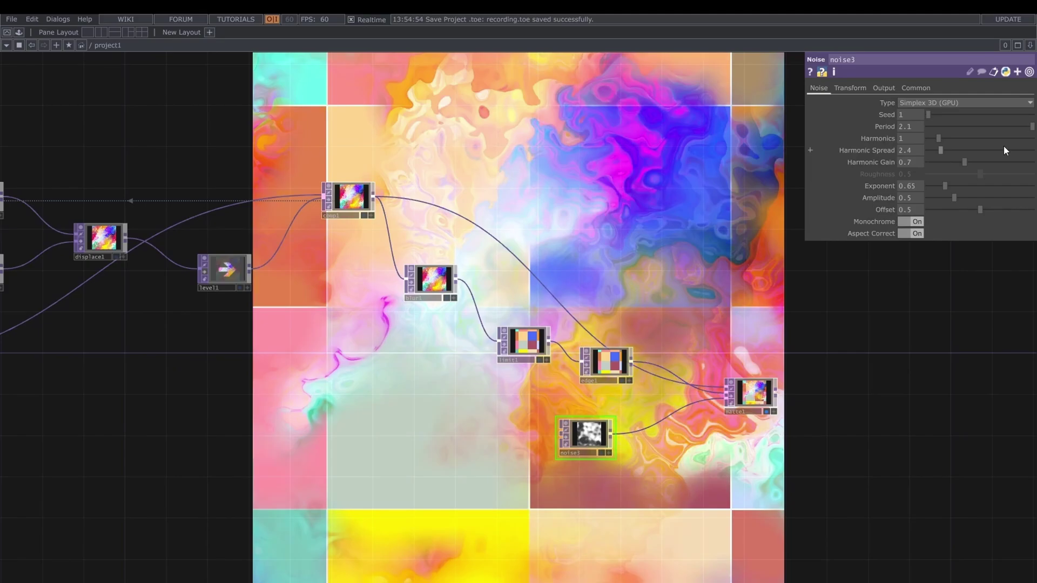
# Step: Set noise3's period to 2, harmonics to 0, exponent to 0.5 and amplitude to 0.41
pyautogui.click(1031, 127)
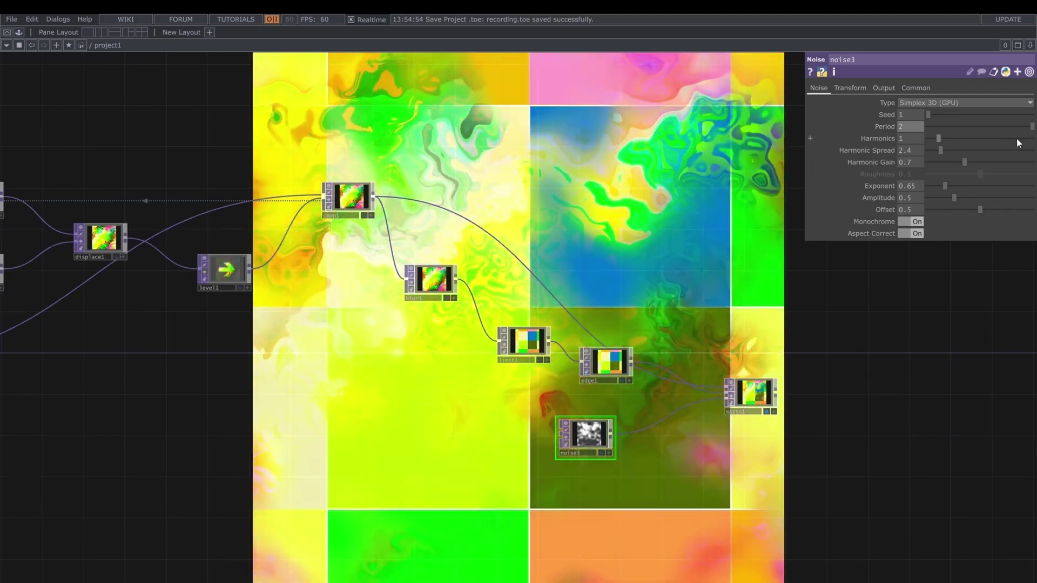
pyautogui.scroll(-1, 932, 140)
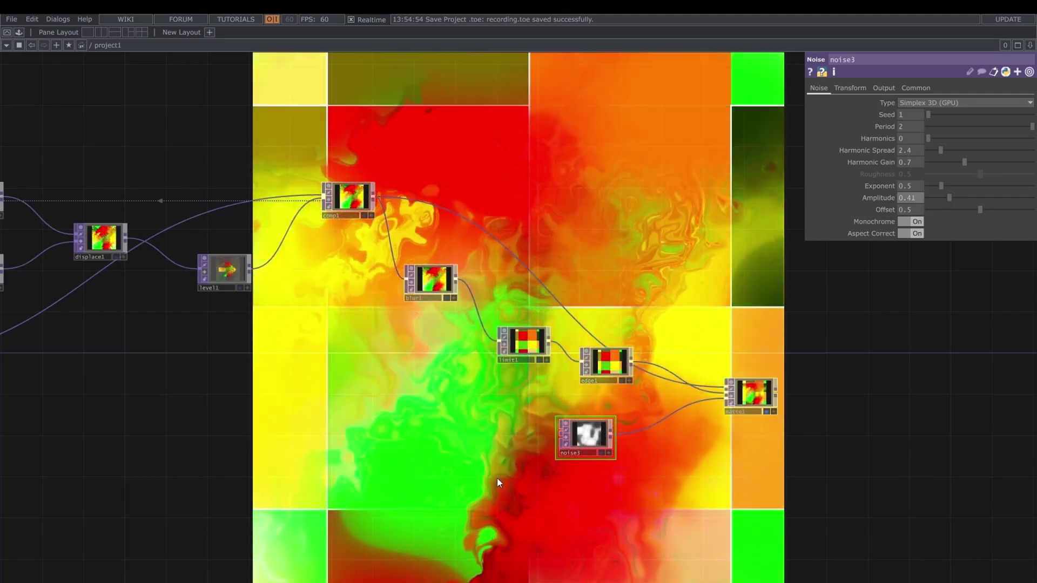
# Step: Raise blur1's filter size to 32
pyautogui.moveTo(660, 278); pyautogui.dragTo(804, 353)
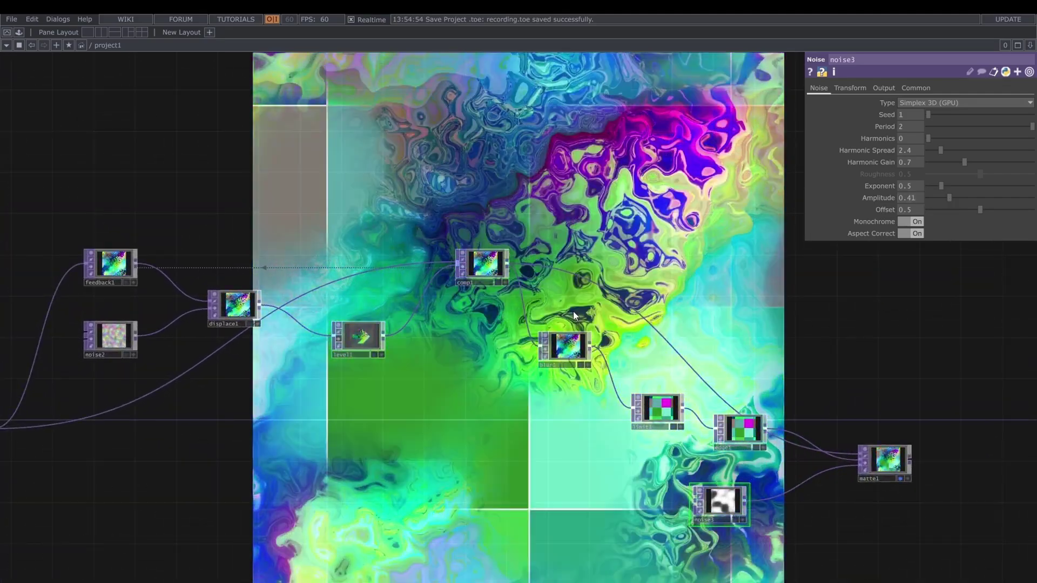
pyautogui.click(564, 346)
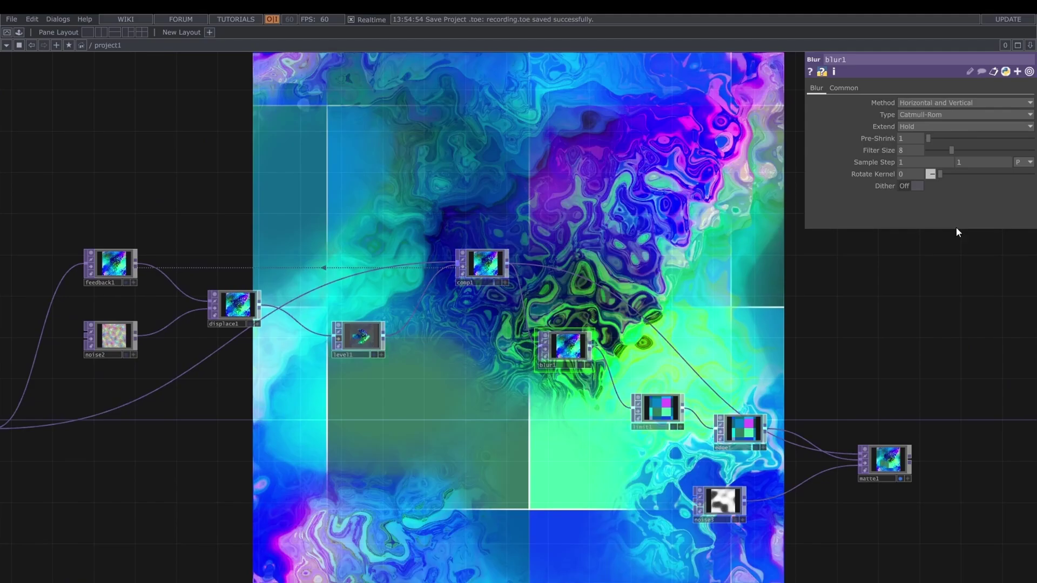
pyautogui.moveTo(969, 153); pyautogui.dragTo(1032, 152)
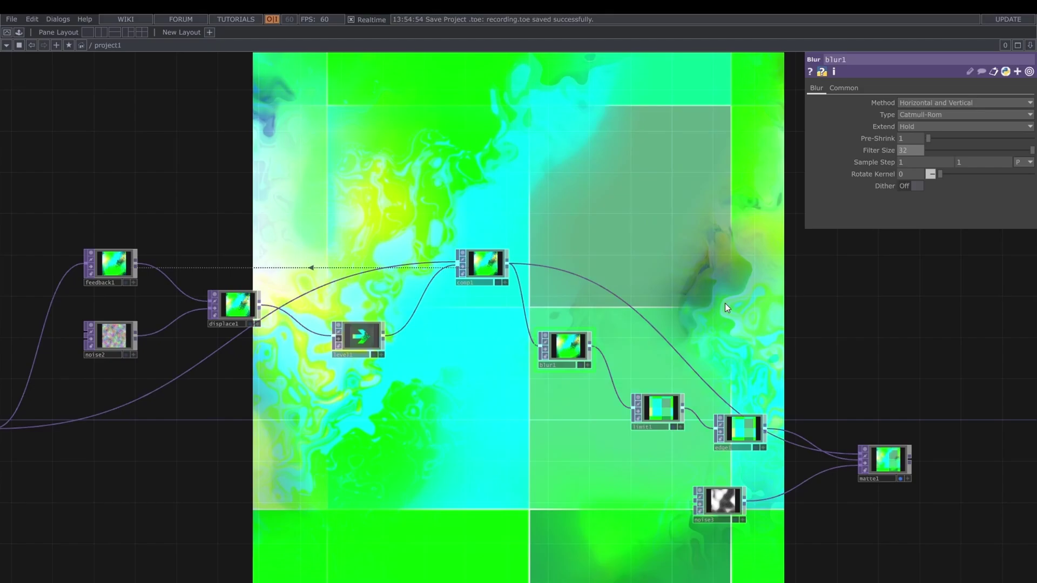
# Step: Set noise2's period to 0.27 and adjust its harmonic spread
pyautogui.scroll(-3, 725, 300)
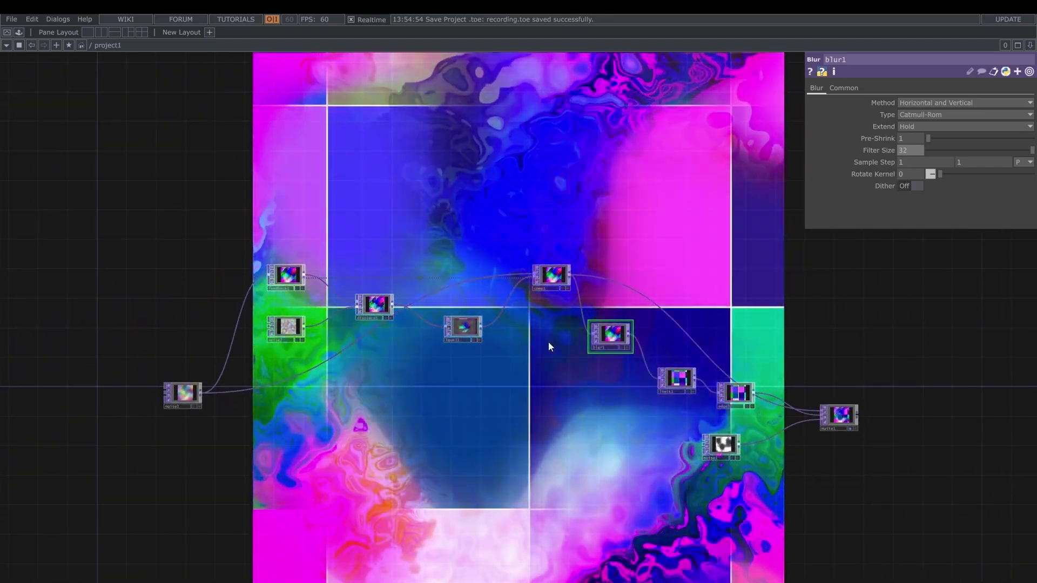
pyautogui.scroll(-3, 543, 350)
pyautogui.moveTo(538, 356); pyautogui.dragTo(551, 393)
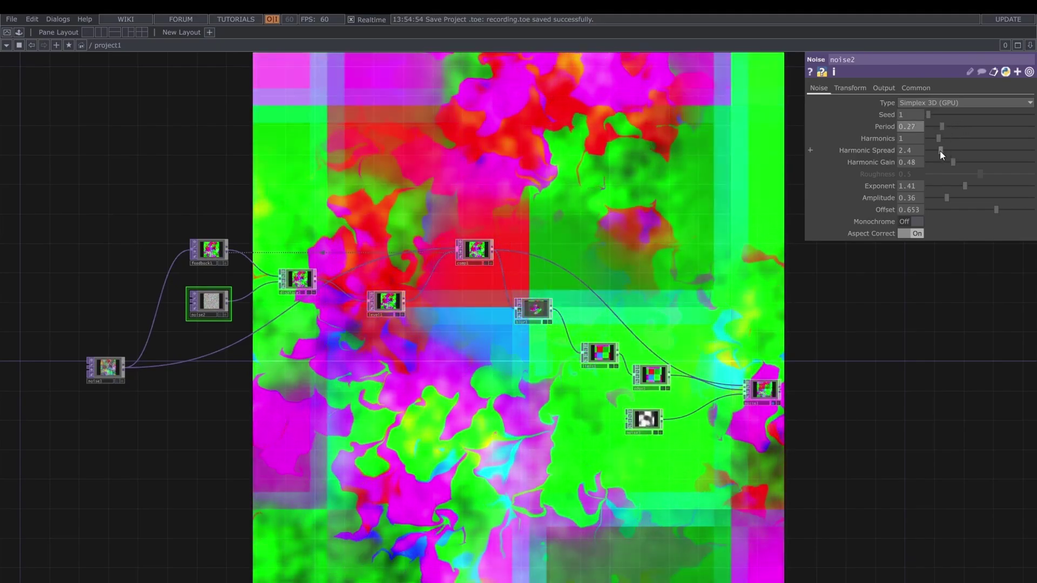
pyautogui.moveTo(914, 150)
pyautogui.mouseDown(button='middle')
pyautogui.moveTo(924, 129)
pyautogui.moveTo(939, 130)
pyautogui.moveTo(920, 148)
pyautogui.mouseUp(button='middle')
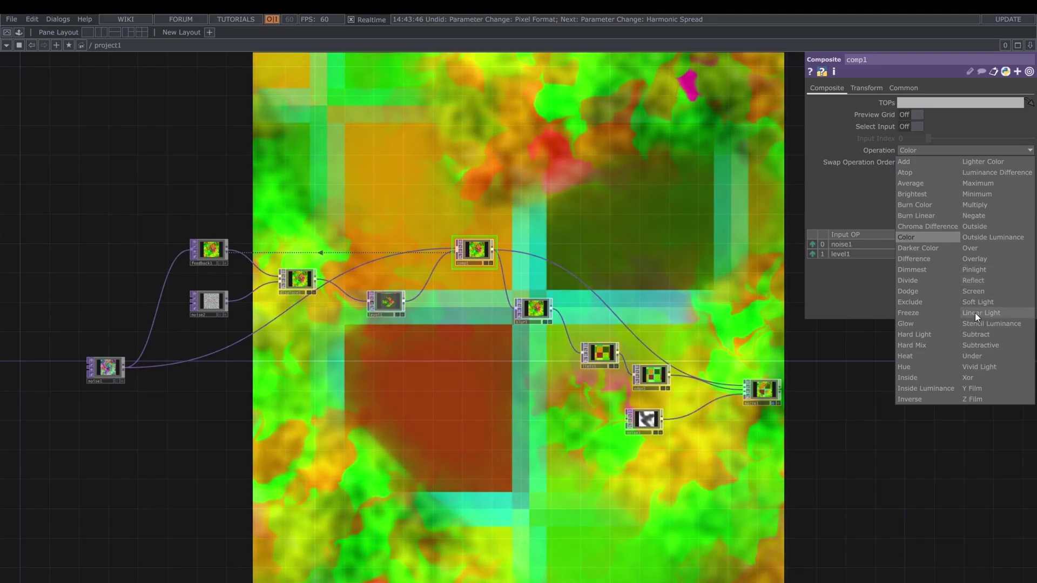
# Step: Switch comp1's operation to Linear Light and lower limit1's quantize position step to 0.14
pyautogui.click(975, 313)
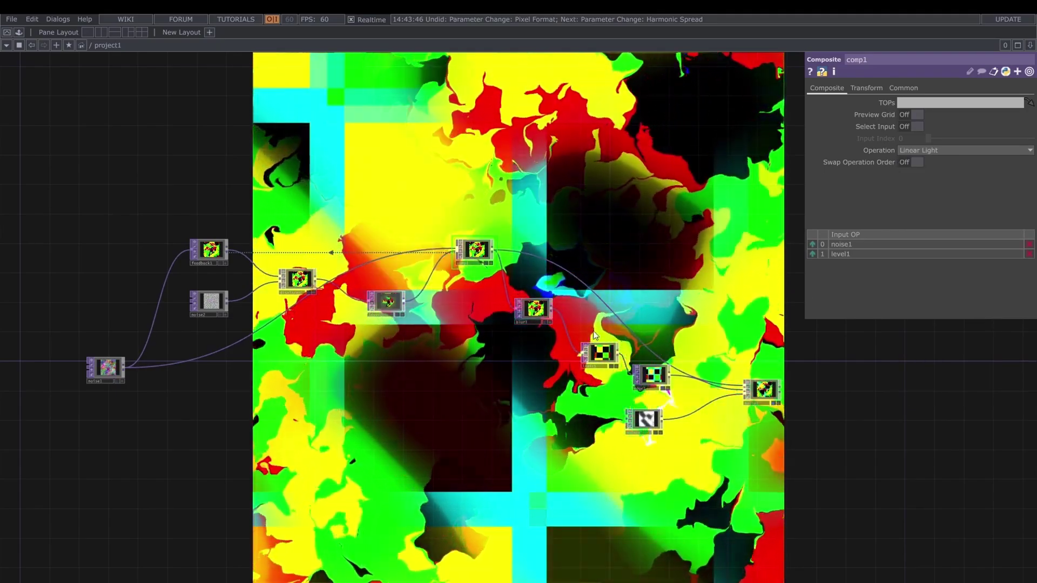
pyautogui.click(599, 354)
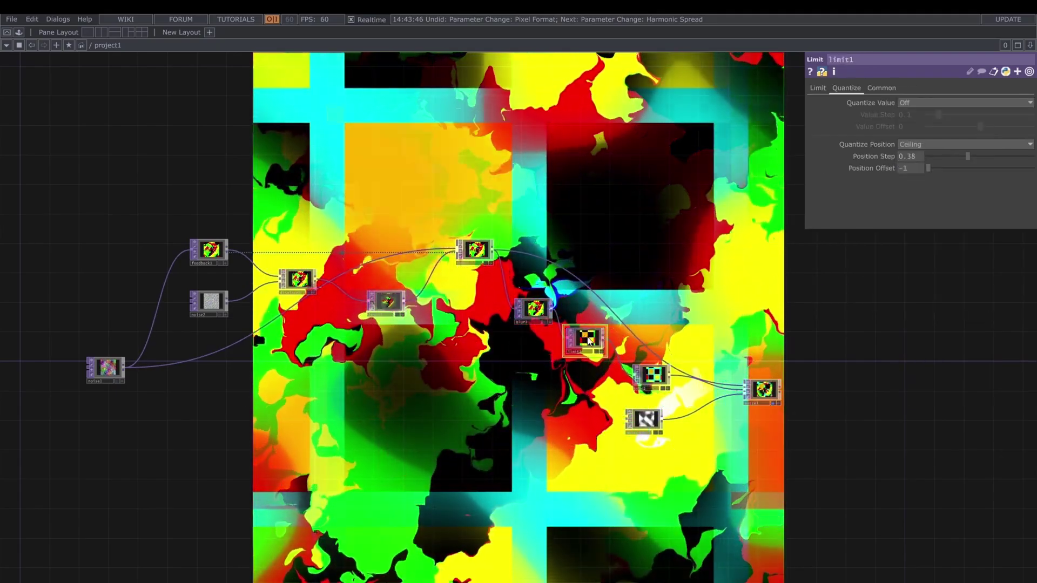
pyautogui.moveTo(967, 157); pyautogui.dragTo(943, 156)
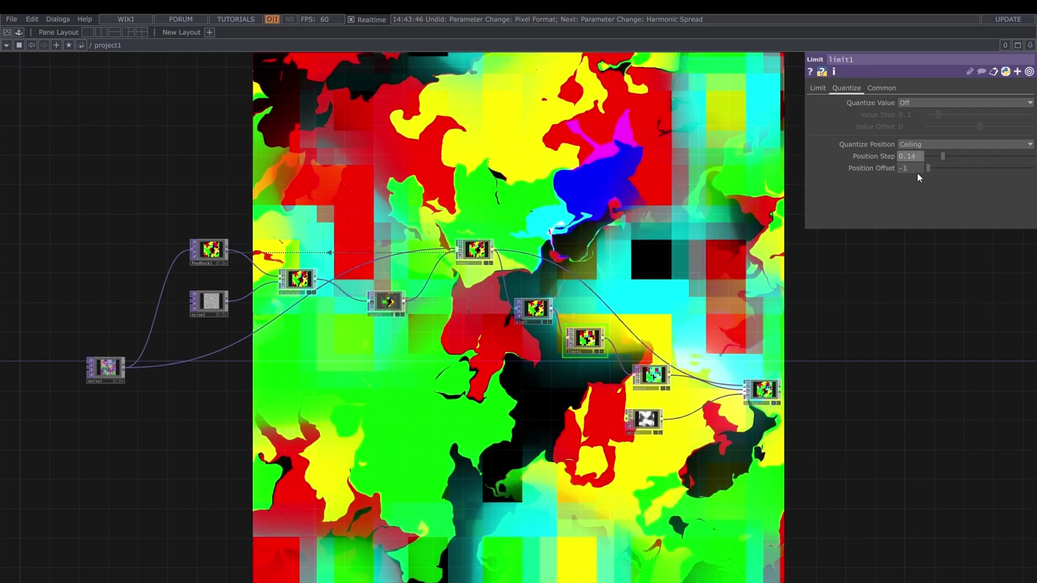
# Step: Change edge1's edge color from cyan to magenta
pyautogui.click(652, 376)
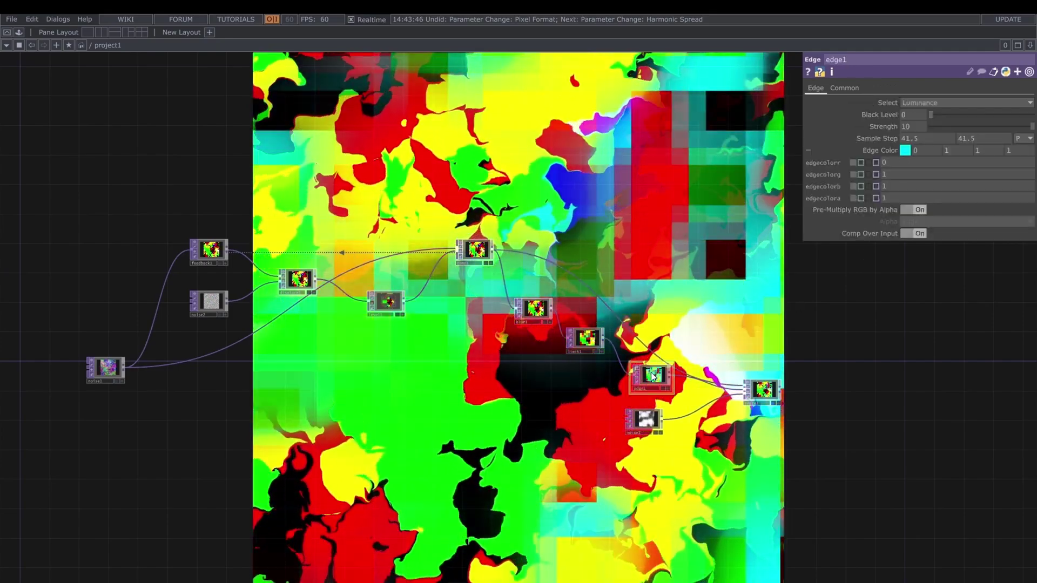
pyautogui.click(905, 150)
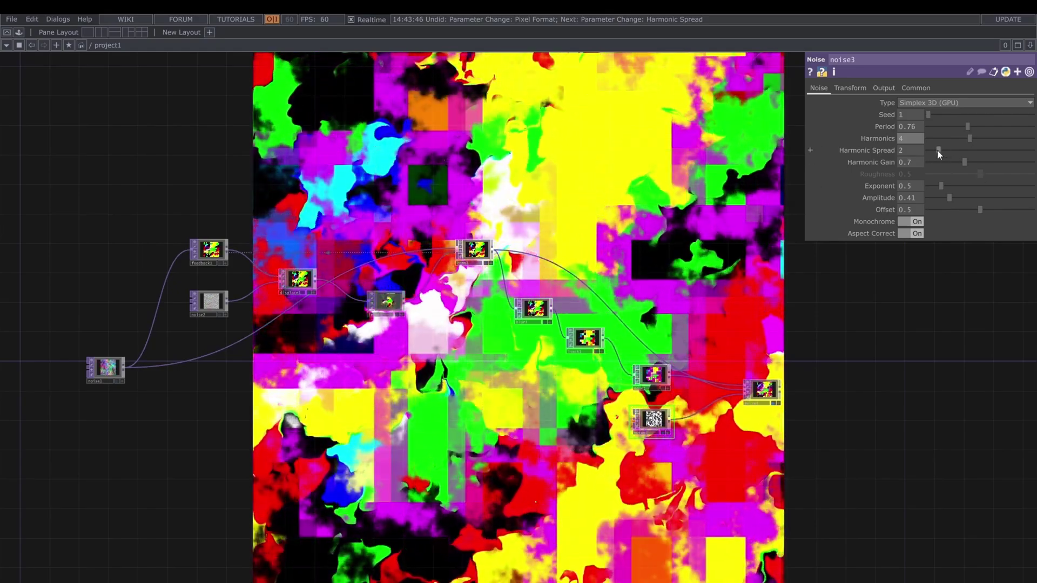
# Step: Set noise3's exponent to 0.38, amplitude to 0.86, offset to 0.63 and harmonics to 2
pyautogui.moveTo(938, 187); pyautogui.dragTo(936, 187)
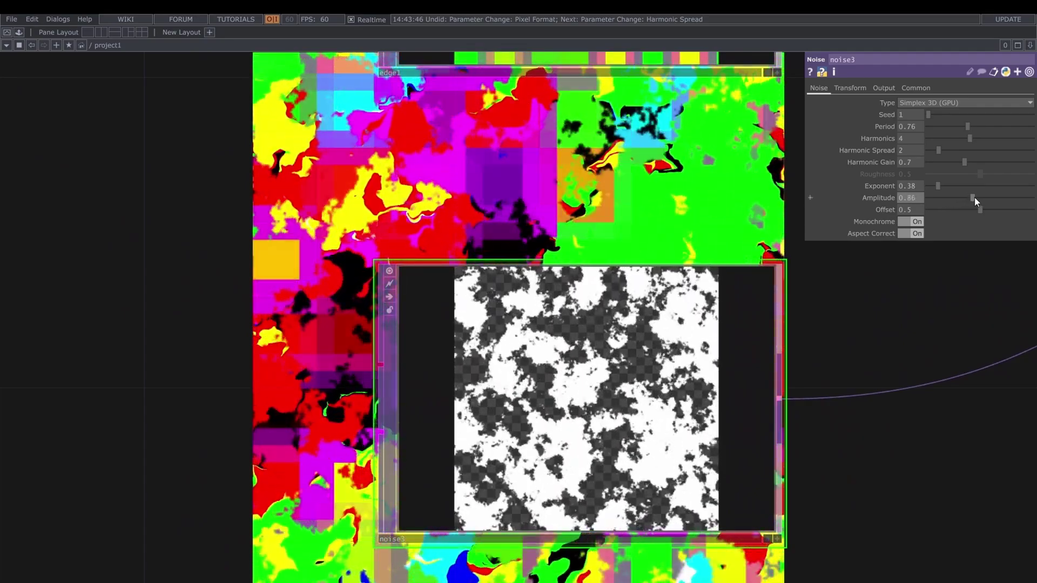
pyautogui.moveTo(990, 211); pyautogui.dragTo(993, 209)
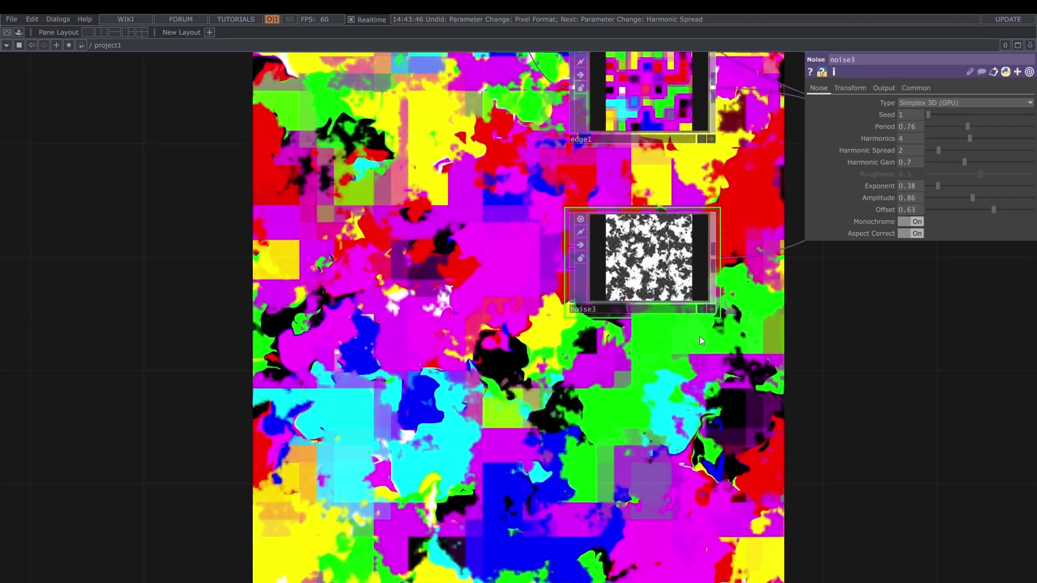
pyautogui.scroll(-5, 699, 336)
pyautogui.moveTo(776, 340); pyautogui.dragTo(814, 475)
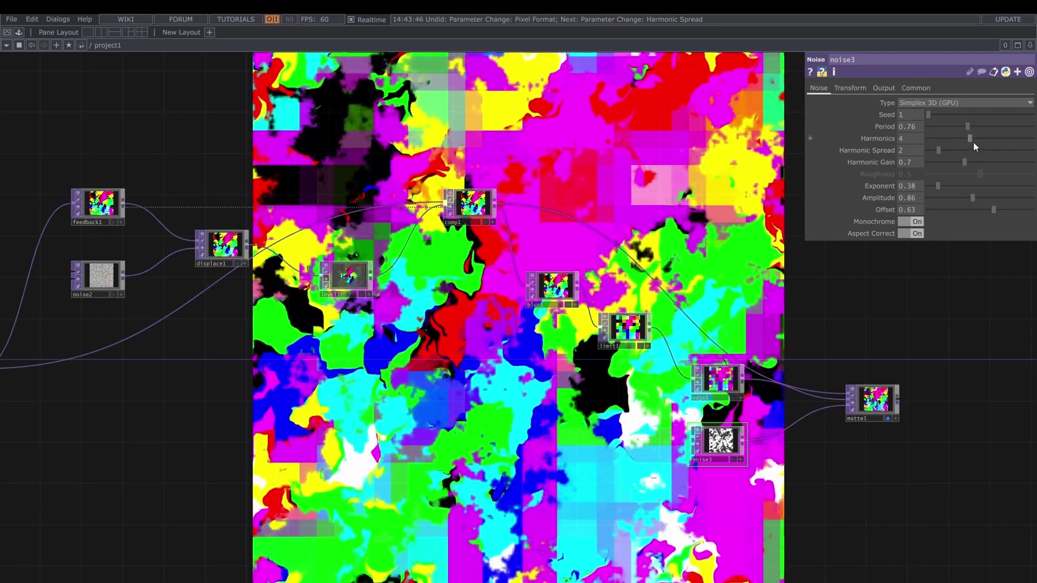
pyautogui.moveTo(970, 139); pyautogui.dragTo(949, 142)
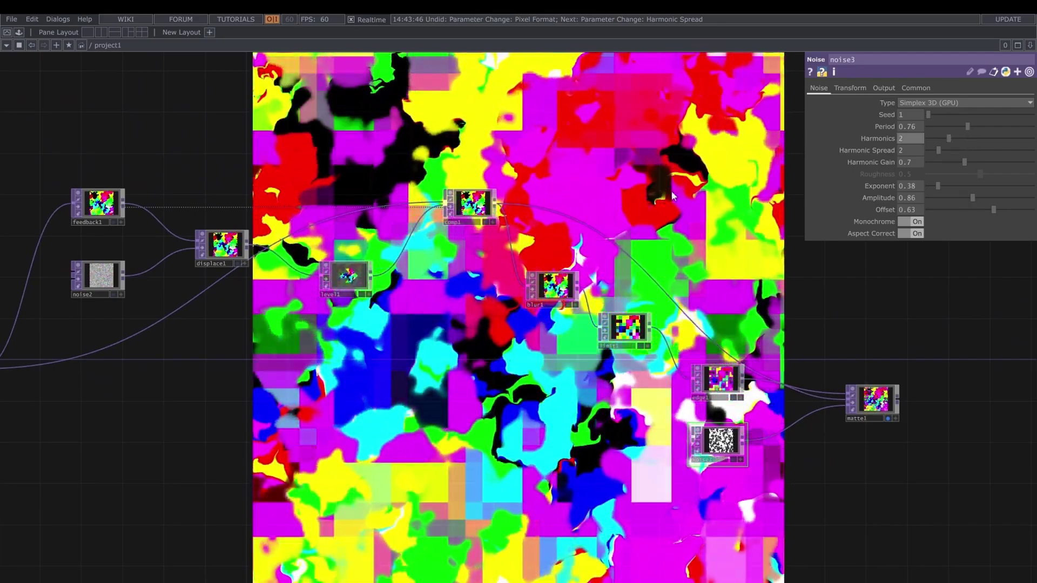
# Step: Lower noise3's exponent to 0
pyautogui.scroll(4, 571, 432)
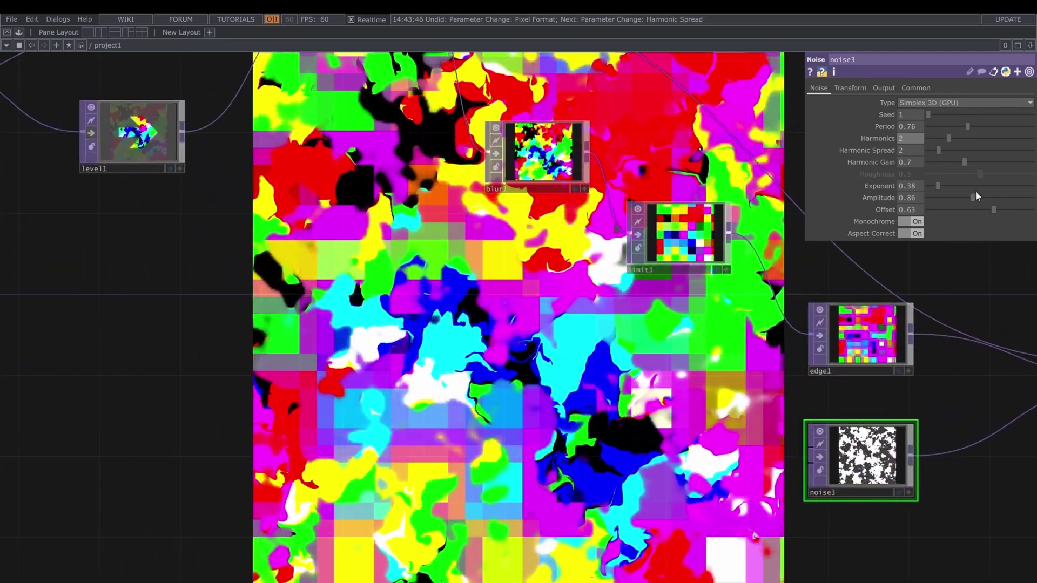
pyautogui.moveTo(923, 477); pyautogui.dragTo(706, 449)
pyautogui.scroll(8, 706, 448)
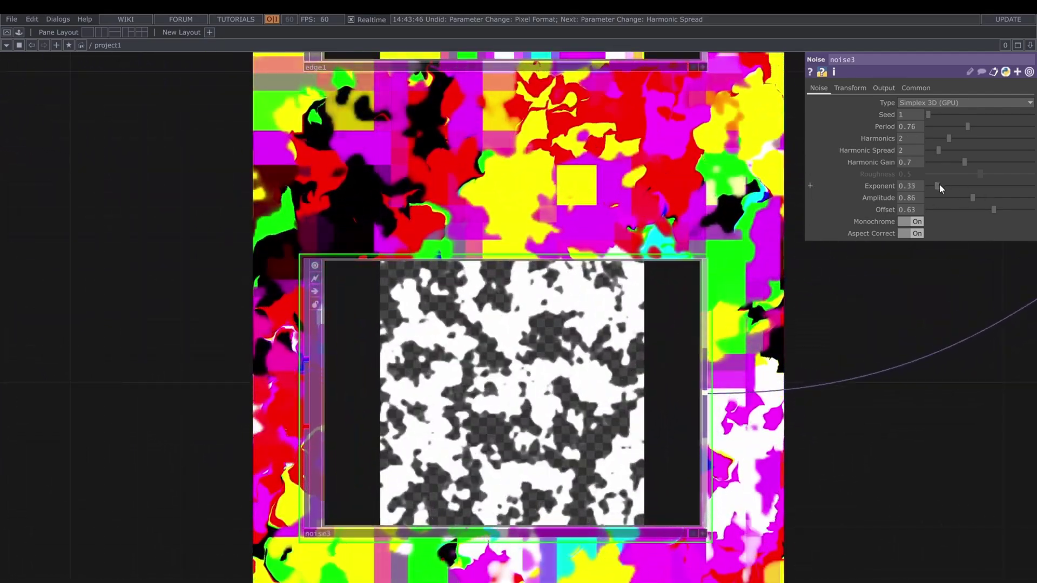
pyautogui.moveTo(939, 183); pyautogui.dragTo(929, 186)
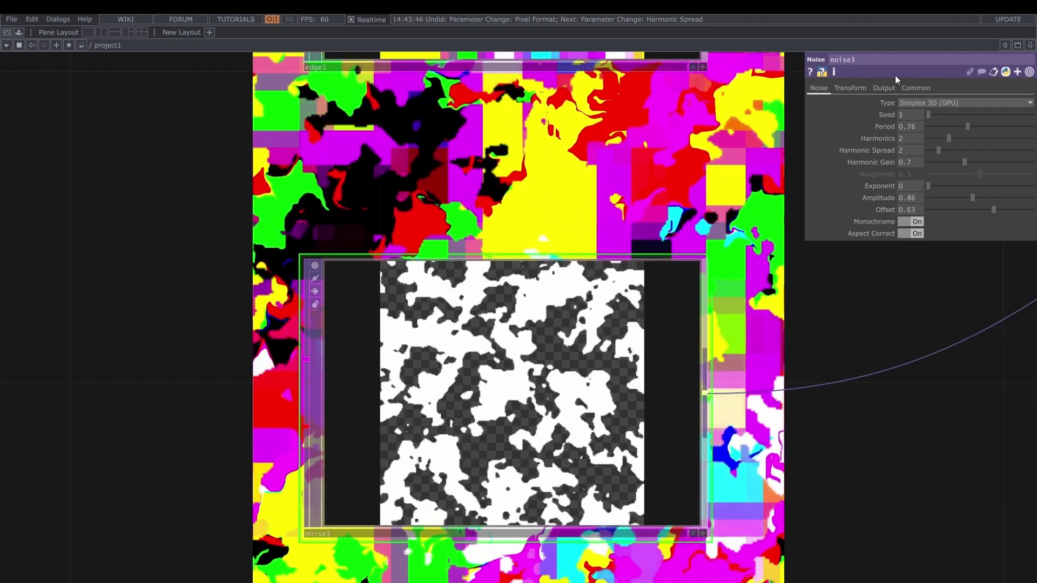
# Step: Set noise3's resolution to 1280 by 1280 and adjust its offset and exponent
pyautogui.click(912, 88)
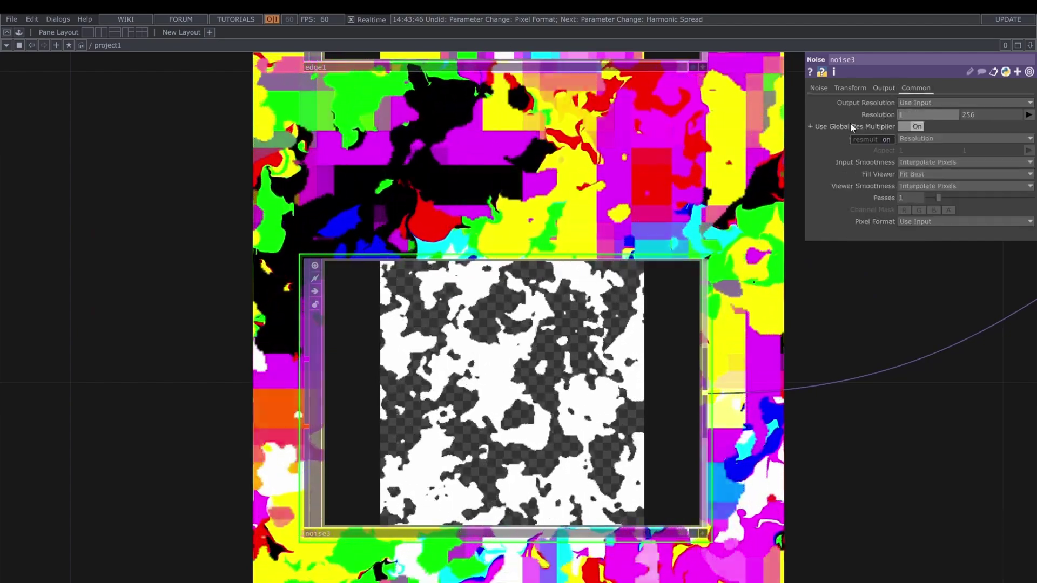
pyautogui.press('Tab')
pyautogui.write('1280')
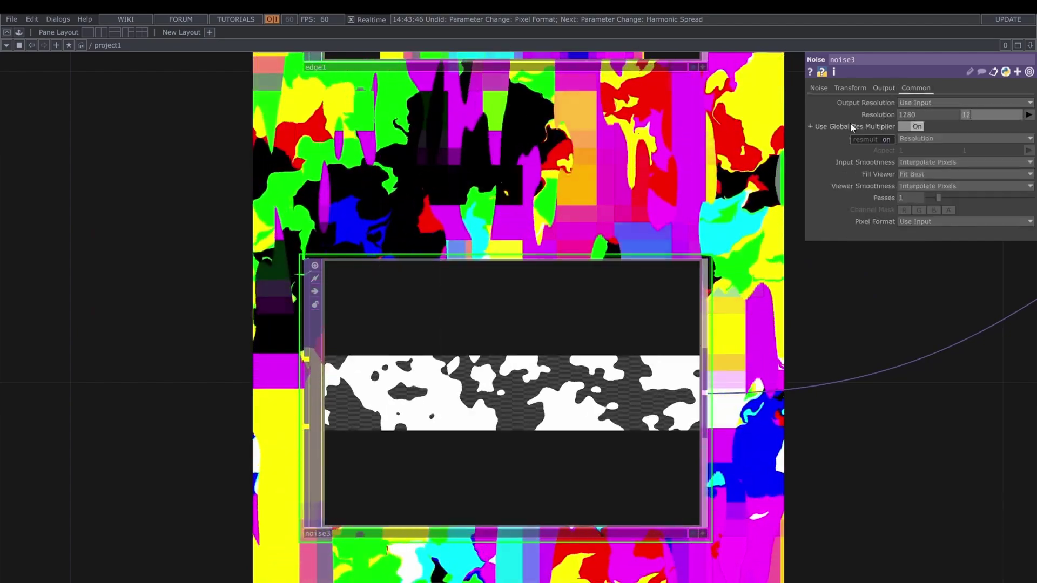
pyautogui.press('Return')
pyautogui.scroll(-3, 600, 179)
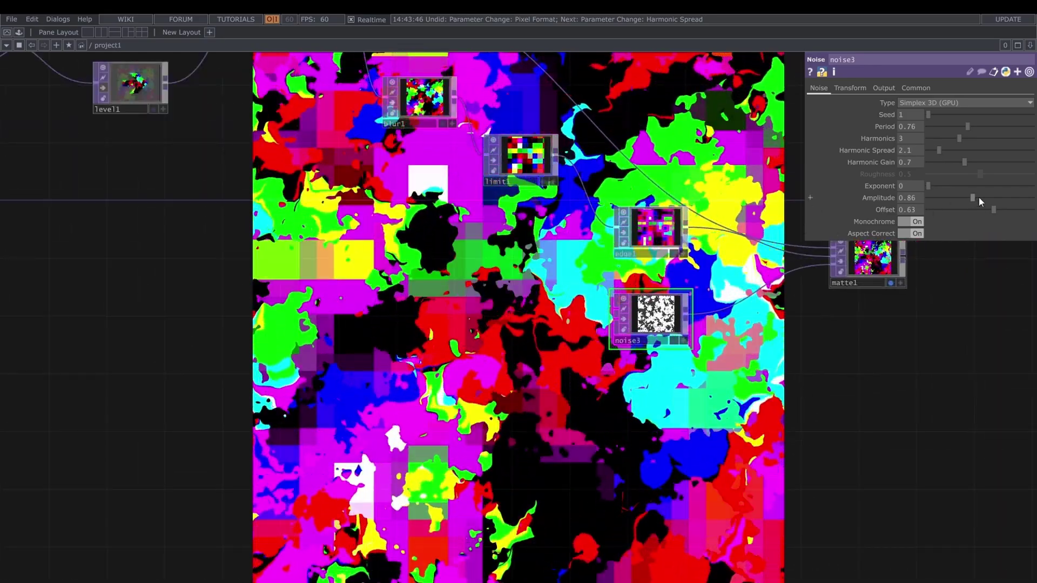
pyautogui.moveTo(993, 210); pyautogui.dragTo(936, 183)
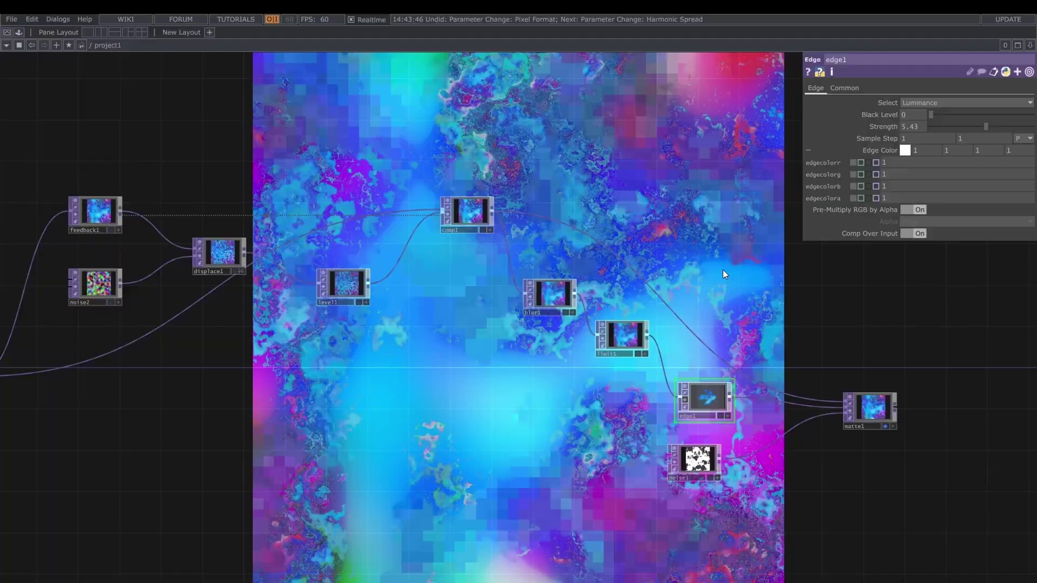
# Step: Set noise1's harmonic spread to 2, exponent to 0.79, amplitude to 0.24 and offset to 0.474
pyautogui.scroll(-3, 442, 379)
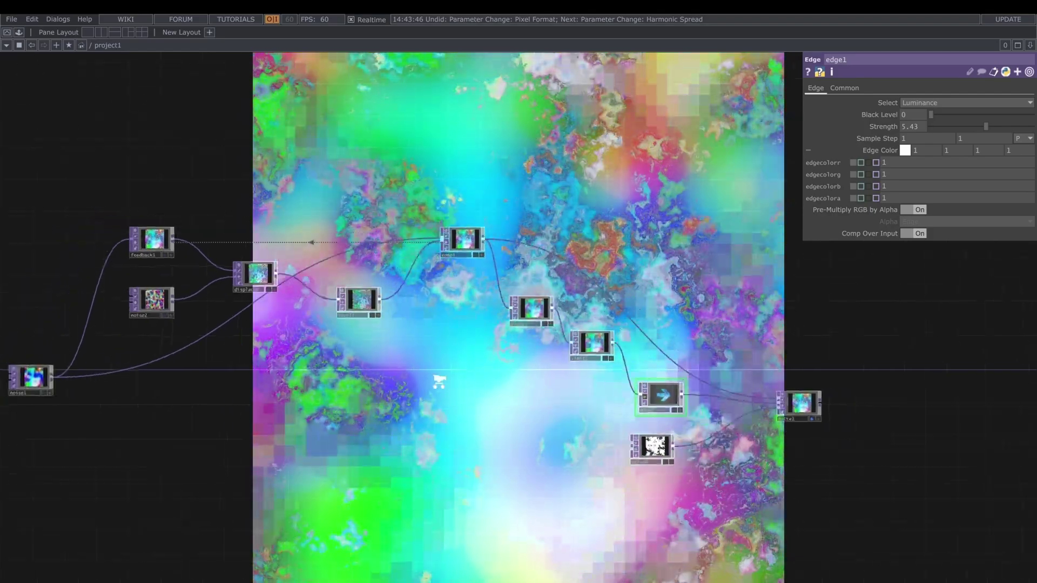
pyautogui.moveTo(156, 366); pyautogui.dragTo(258, 350)
pyautogui.click(218, 361)
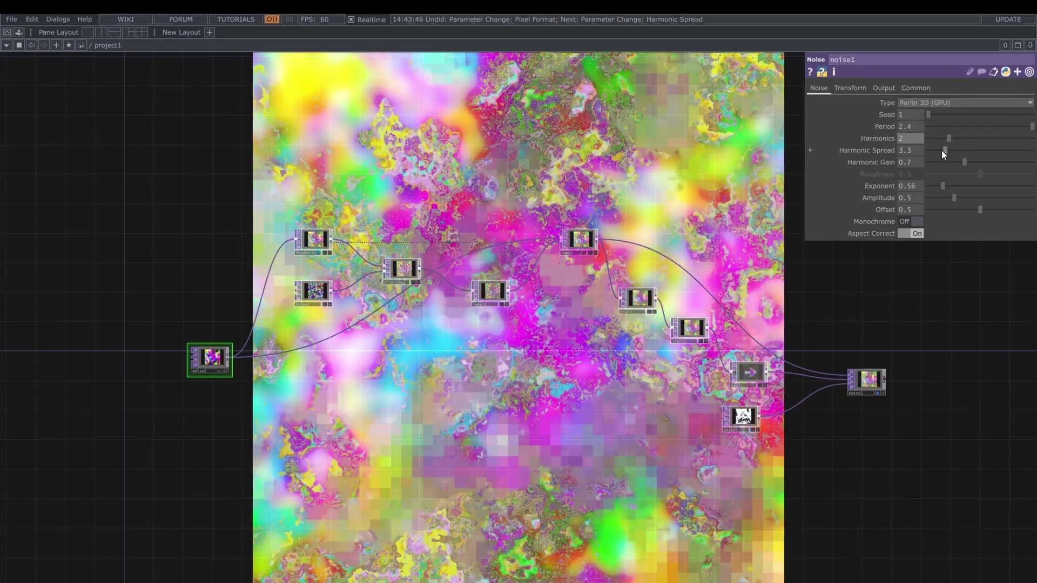
pyautogui.moveTo(941, 150); pyautogui.dragTo(938, 149)
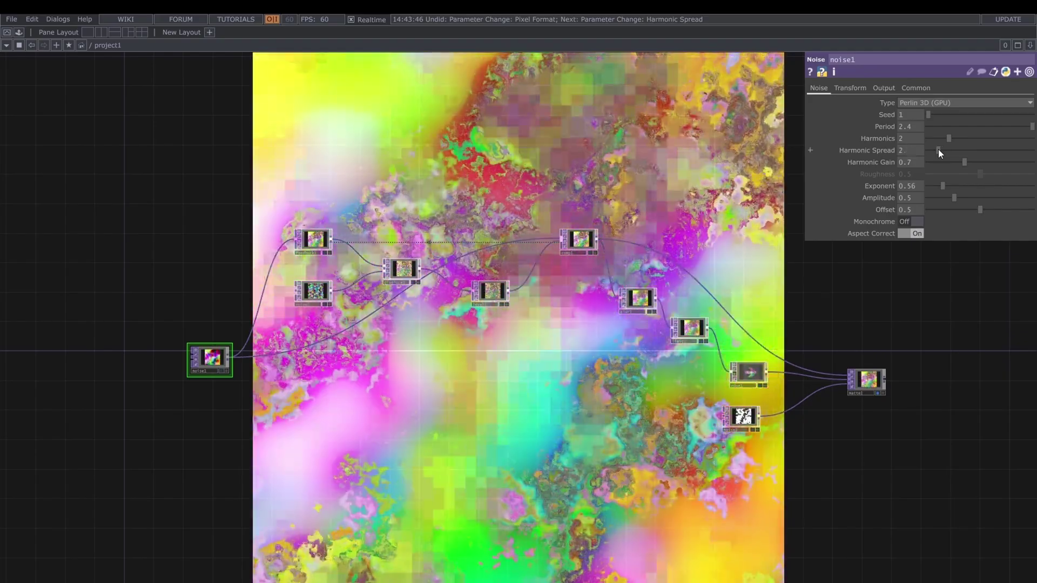
pyautogui.click(938, 150)
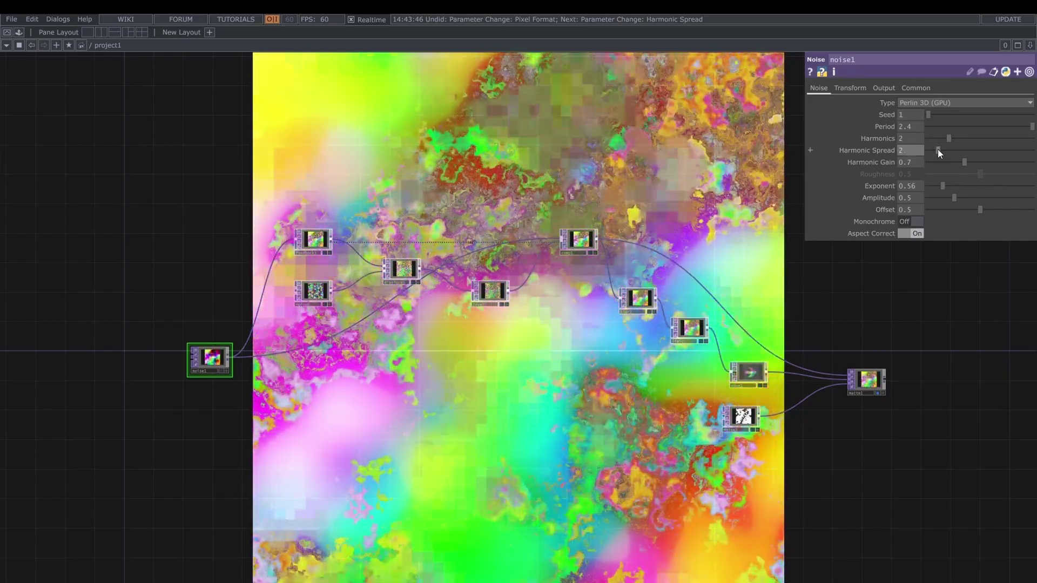
pyautogui.click(952, 187)
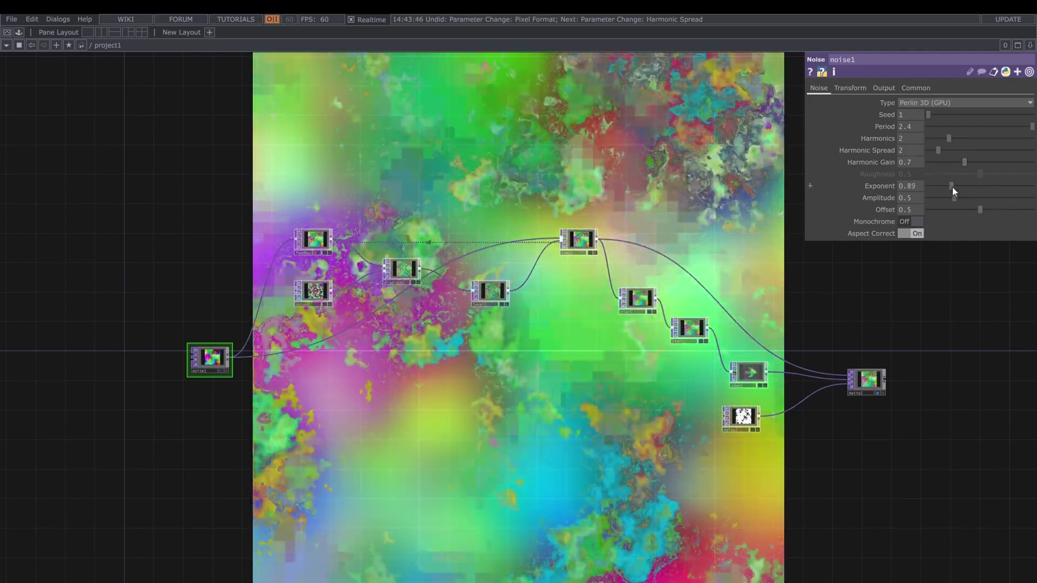
pyautogui.moveTo(950, 187); pyautogui.dragTo(976, 209)
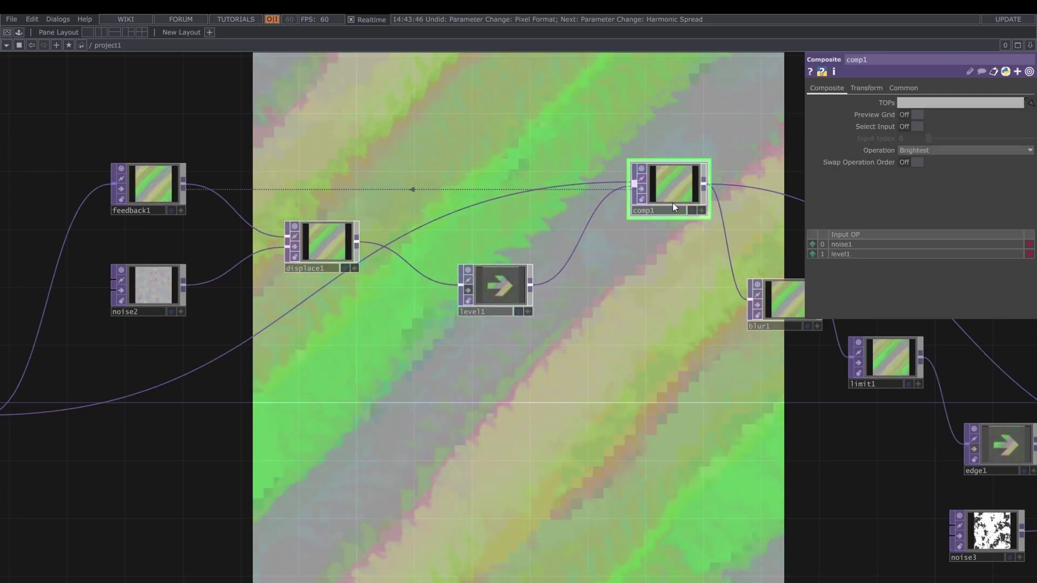
# Step: Switch comp1's operation to Overlay and bypass blur1
pyautogui.moveTo(675, 291); pyautogui.dragTo(644, 342)
pyautogui.click(930, 151)
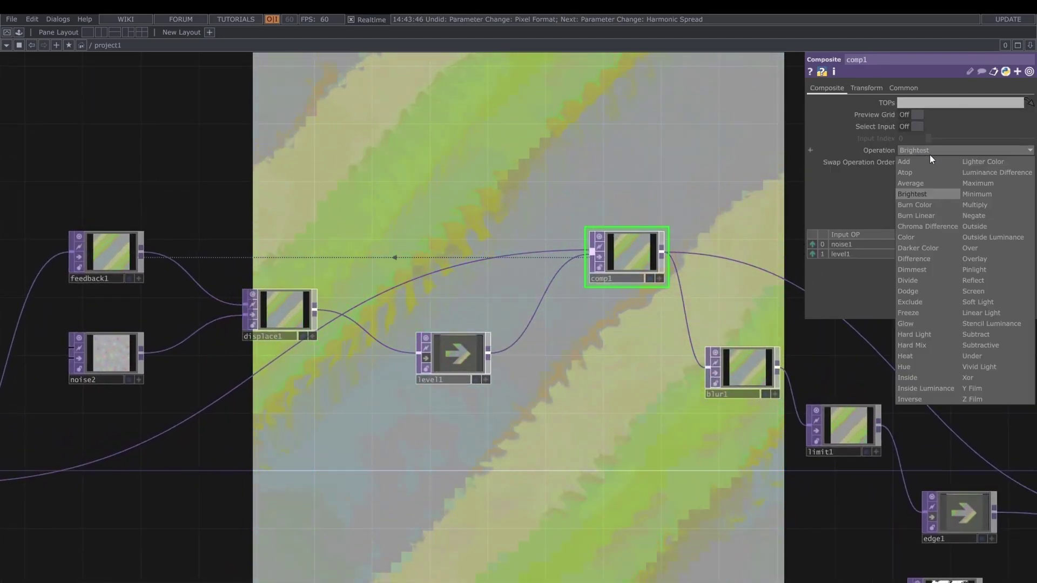
pyautogui.click(984, 260)
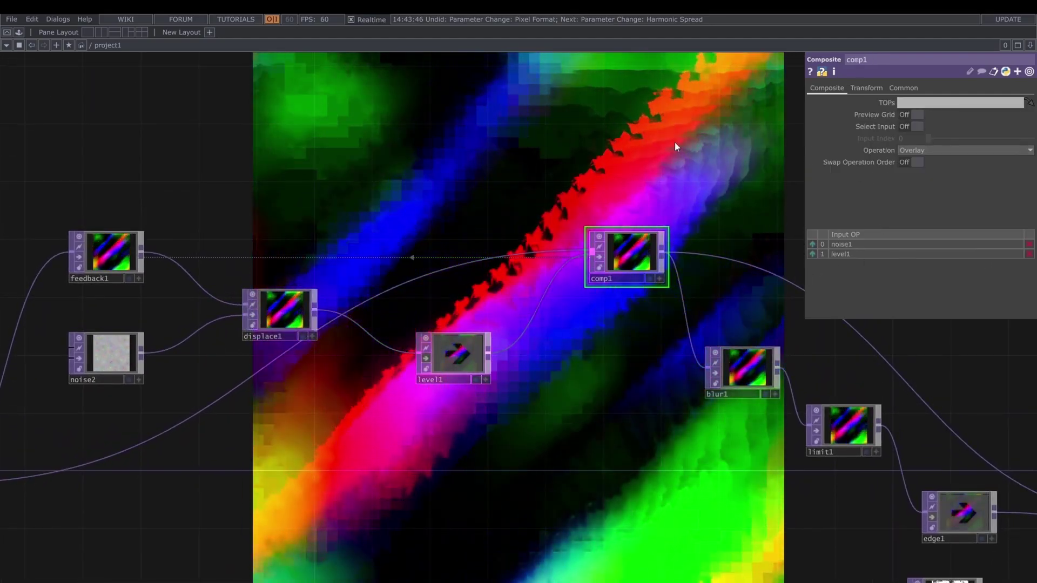
pyautogui.moveTo(643, 388); pyautogui.dragTo(554, 392)
pyautogui.click(670, 369)
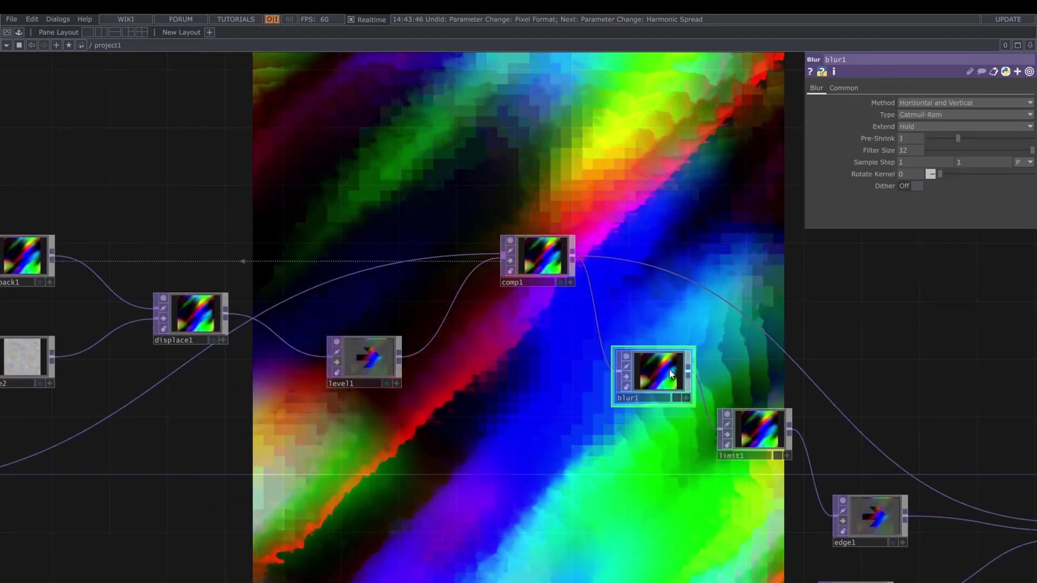
pyautogui.click(626, 376)
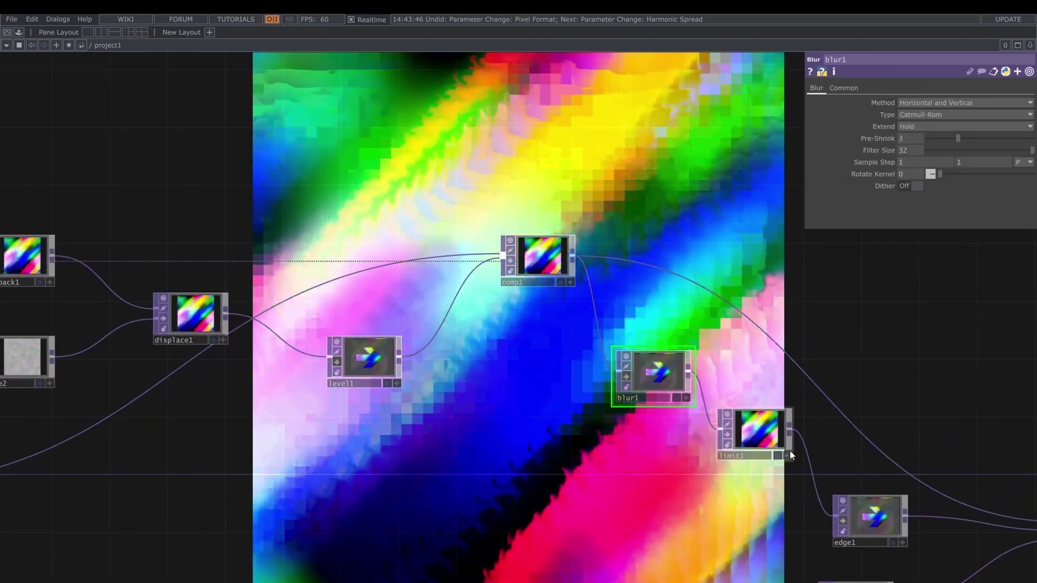
# Step: Turn off limit1's value quantizing and set its quantize position step to 0.001
pyautogui.click(788, 447)
pyautogui.click(907, 104)
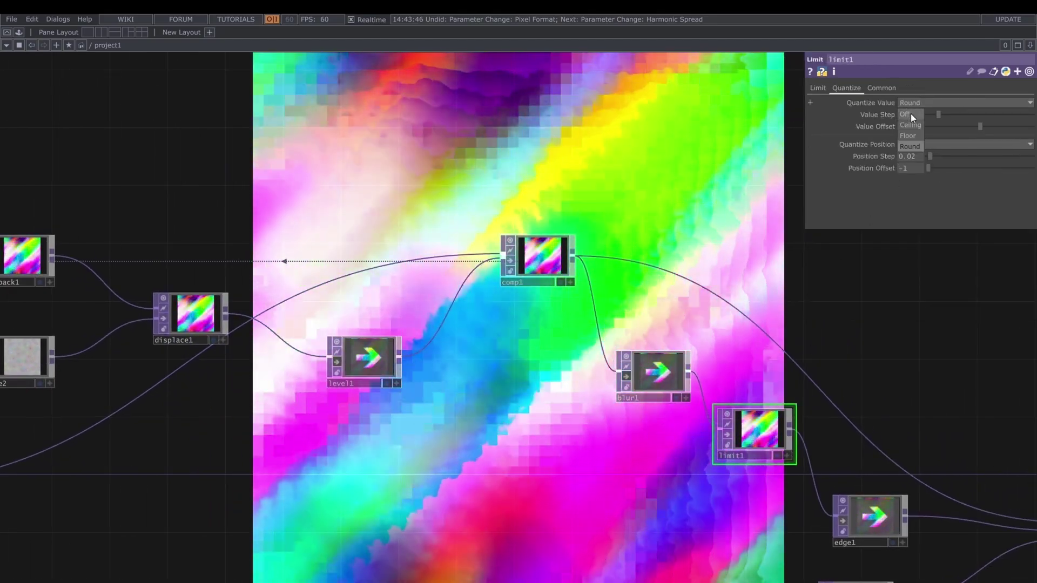
pyautogui.click(910, 113)
pyautogui.moveTo(896, 288); pyautogui.dragTo(729, 243)
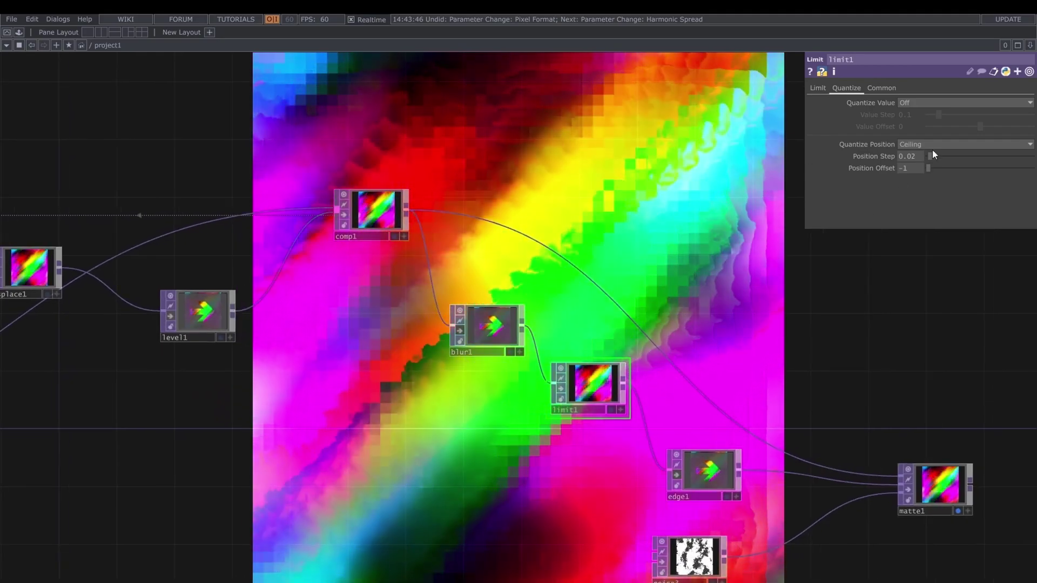
pyautogui.moveTo(916, 158); pyautogui.dragTo(815, 157)
pyautogui.write('0.001')
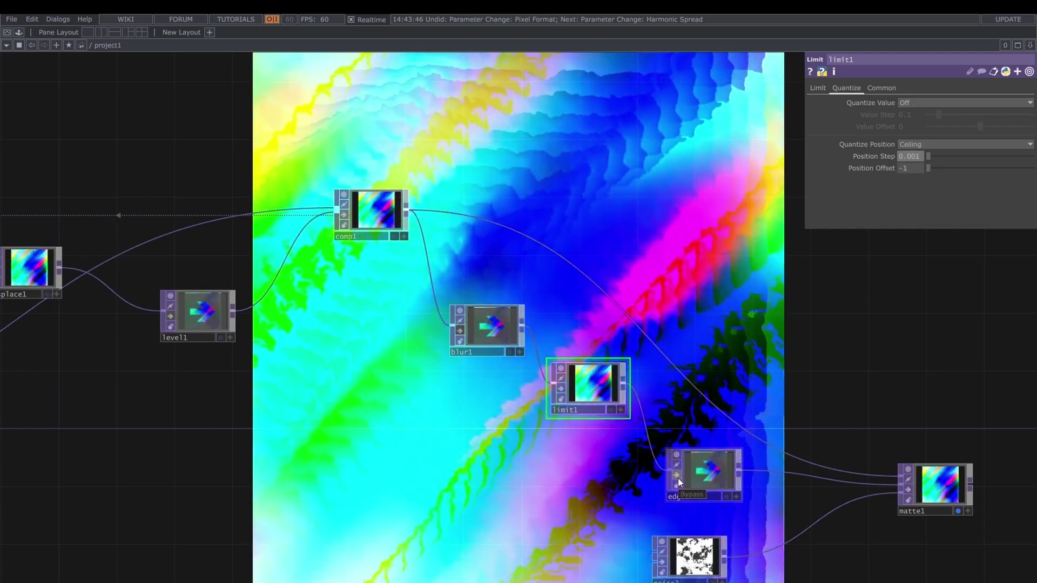
# Step: Take edge1 out of bypass, set its edge color to black and raise its strength to 10
pyautogui.moveTo(776, 393); pyautogui.dragTo(726, 342)
pyautogui.click(663, 433)
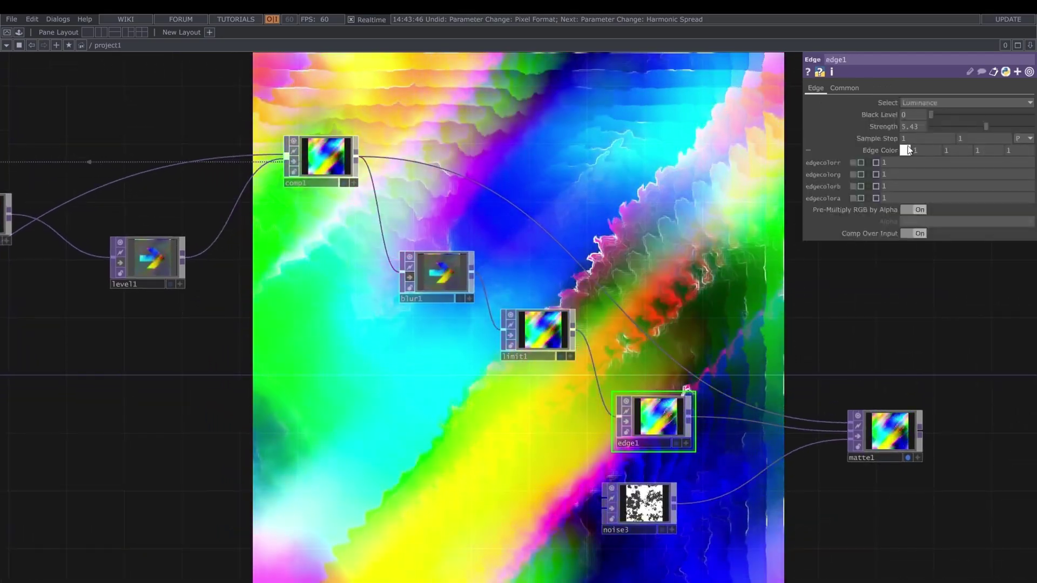
pyautogui.click(902, 150)
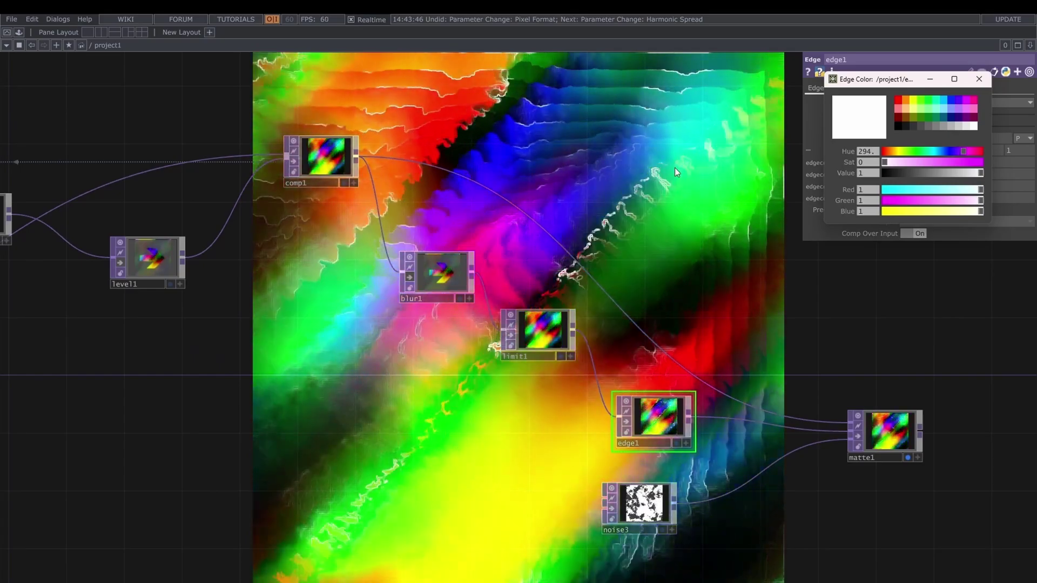
pyautogui.click(899, 125)
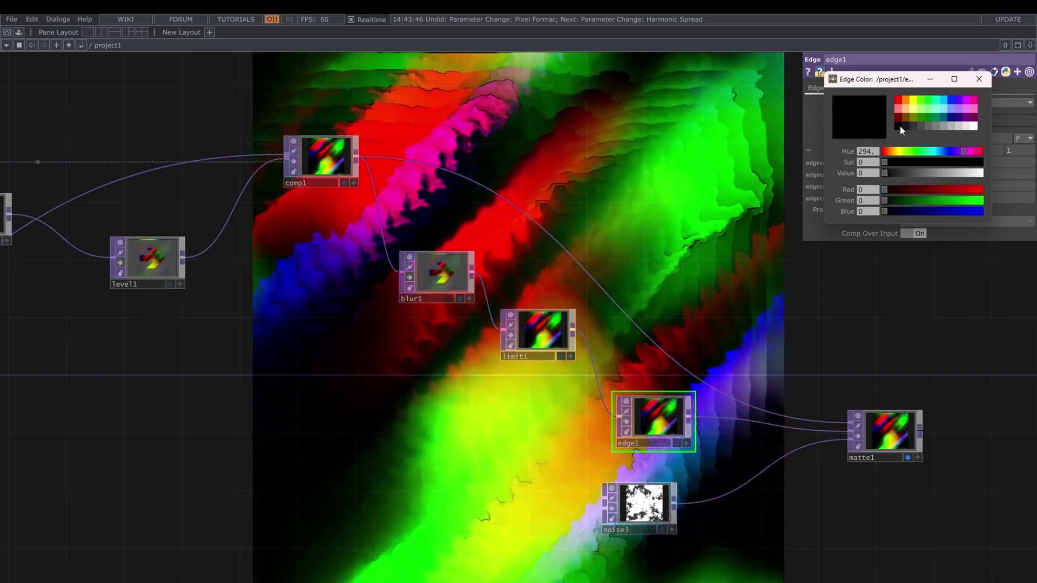
pyautogui.click(980, 79)
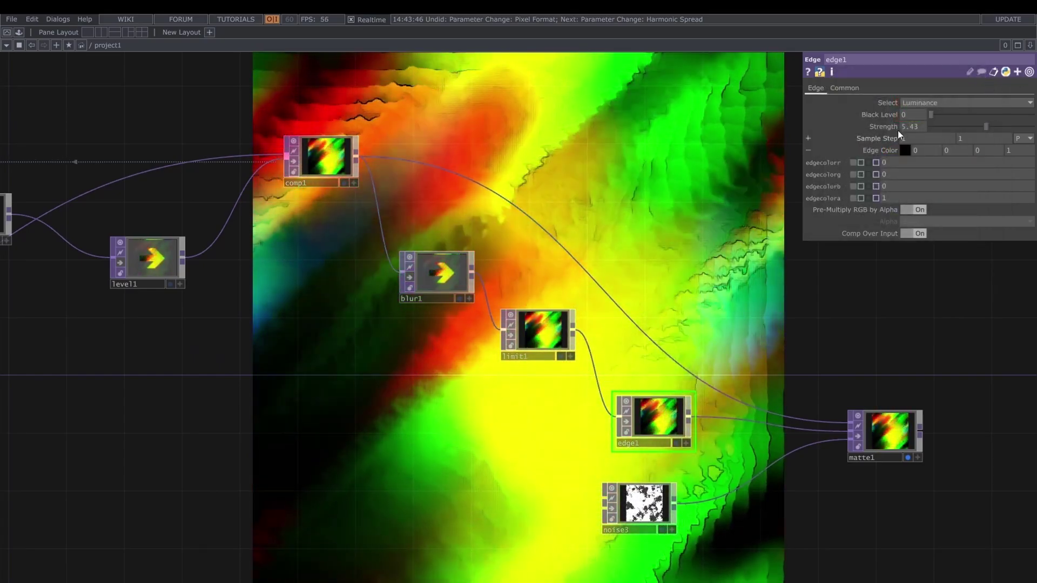
pyautogui.moveTo(990, 127); pyautogui.dragTo(1033, 128)
pyautogui.click(889, 150)
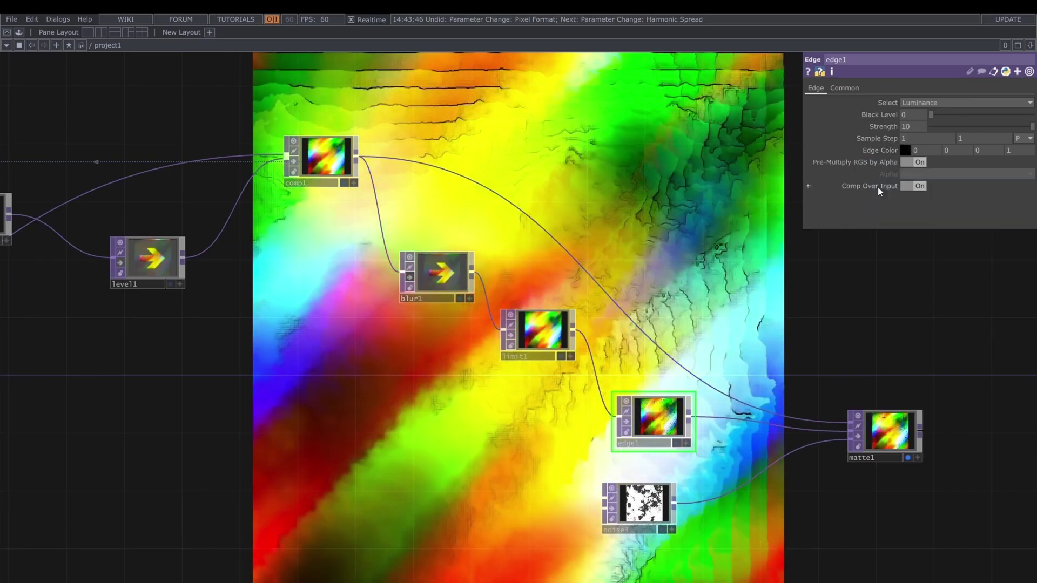
# Step: Move noise3 further down and connect noise1 to matte1's third input in its place
pyautogui.scroll(-5, 736, 430)
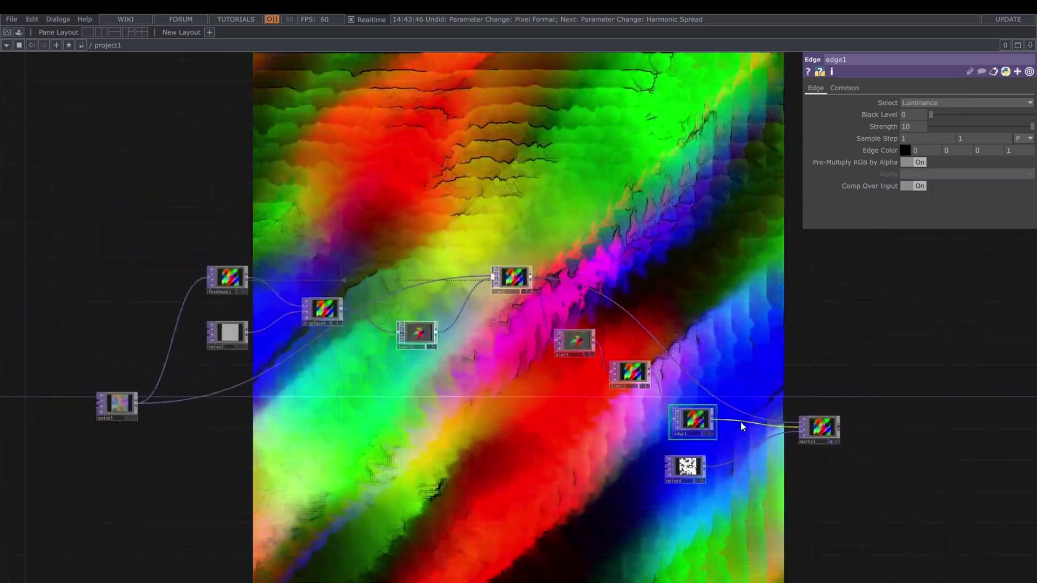
pyautogui.moveTo(630, 348); pyautogui.dragTo(661, 281)
pyautogui.moveTo(749, 346); pyautogui.dragTo(720, 382)
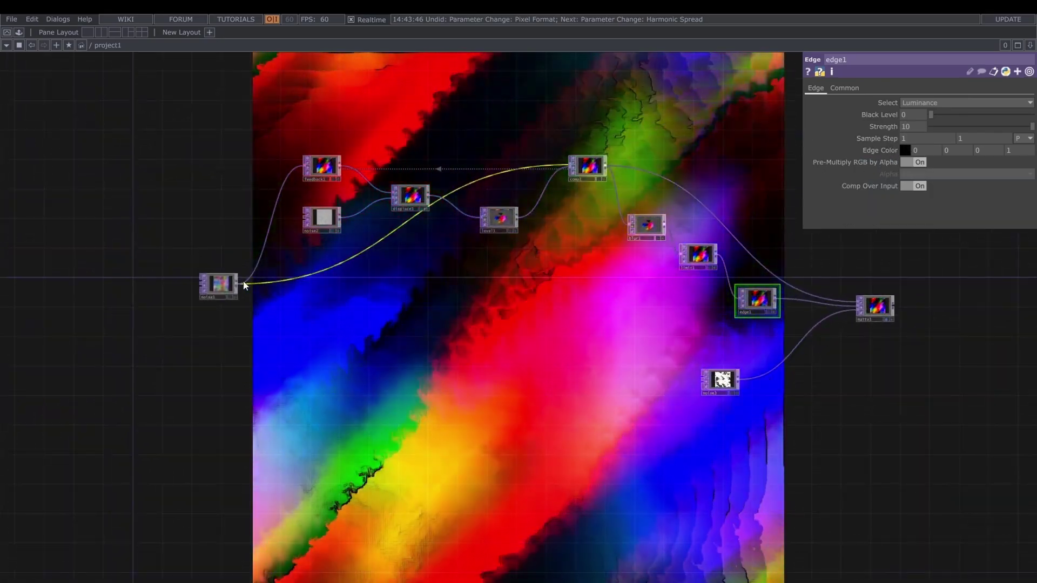
pyautogui.moveTo(238, 286); pyautogui.dragTo(824, 319)
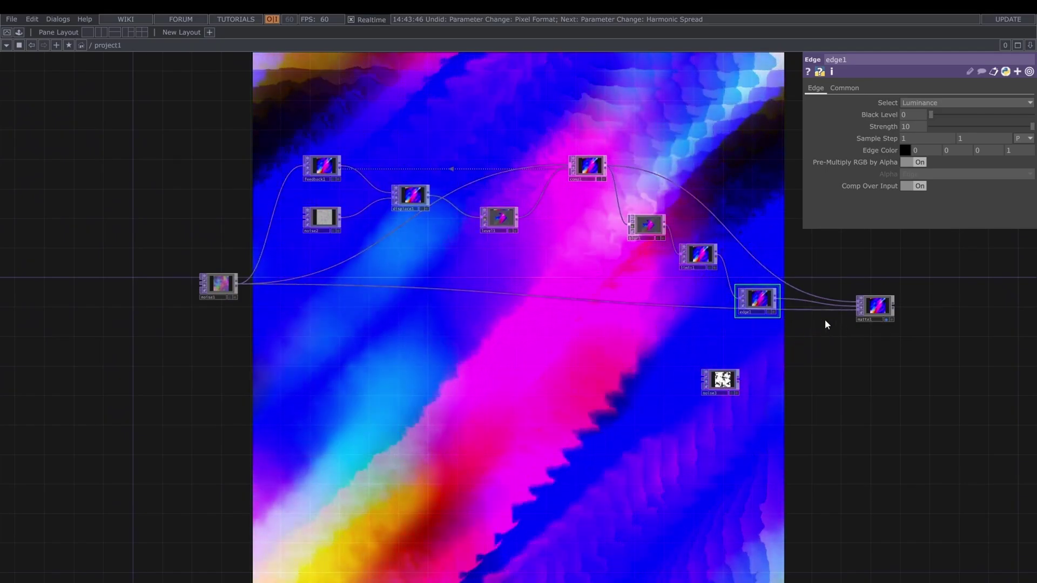
# Step: Set noise1's output alpha to Noise and move the node slightly lower in the network
pyautogui.click(218, 283)
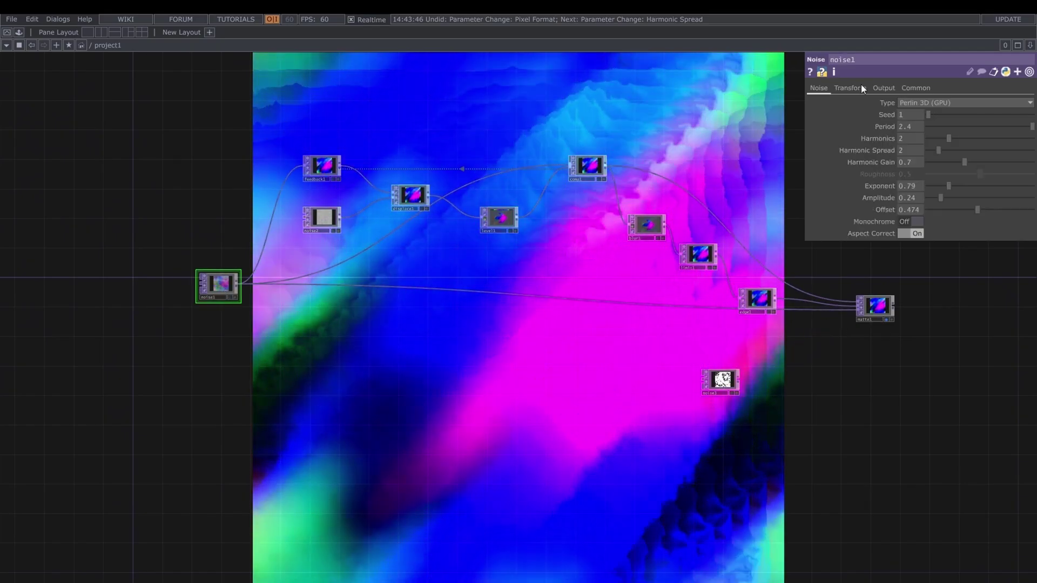
pyautogui.click(883, 89)
pyautogui.click(919, 138)
pyautogui.click(924, 168)
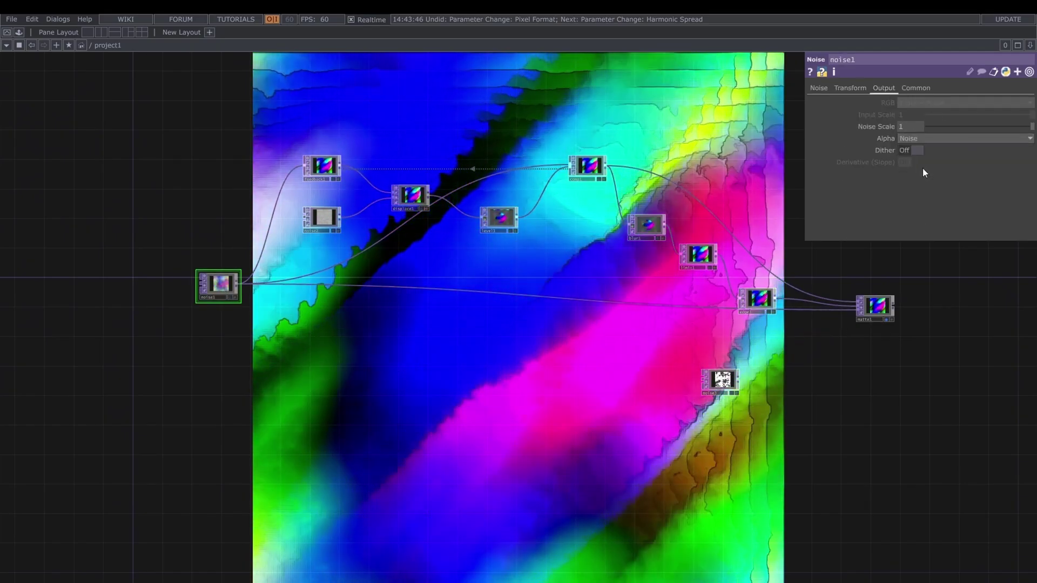
pyautogui.moveTo(228, 286); pyautogui.dragTo(221, 308)
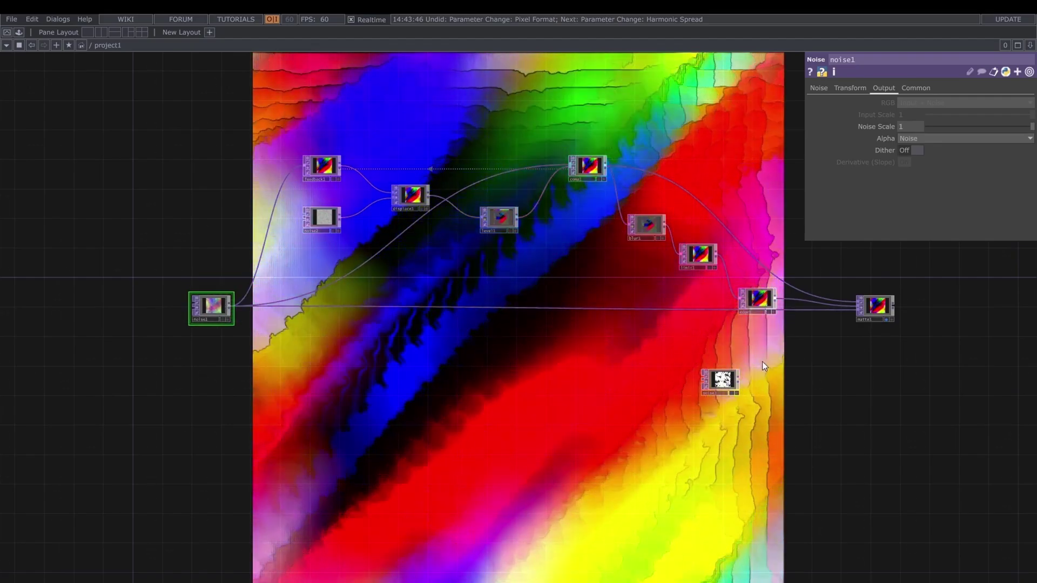
# Step: Move noise3 back beneath edge1 and reconnect it to matte1's third input
pyautogui.moveTo(725, 374); pyautogui.dragTo(759, 344)
pyautogui.scroll(4, 759, 346)
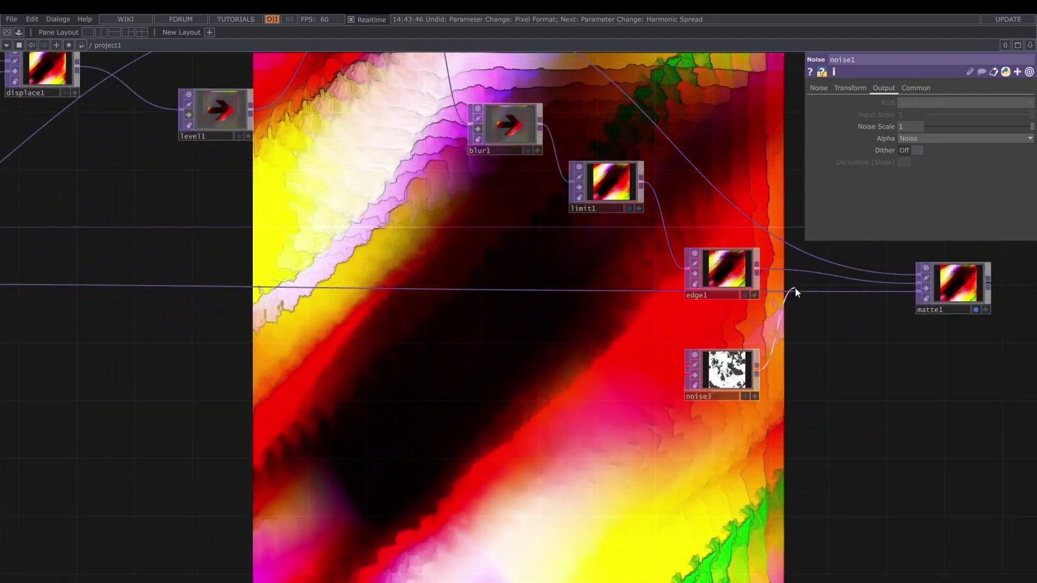
pyautogui.moveTo(795, 292); pyautogui.dragTo(920, 293)
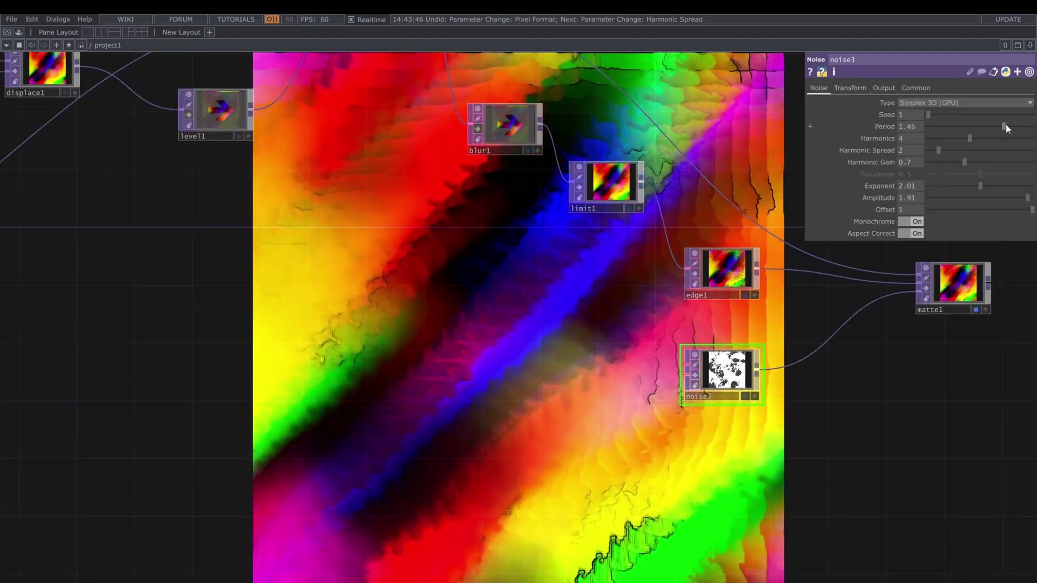
# Step: Set noise3's period to 2 and harmonic spread to 2.1, with 4 harmonics
pyautogui.moveTo(1006, 126); pyautogui.dragTo(1010, 124)
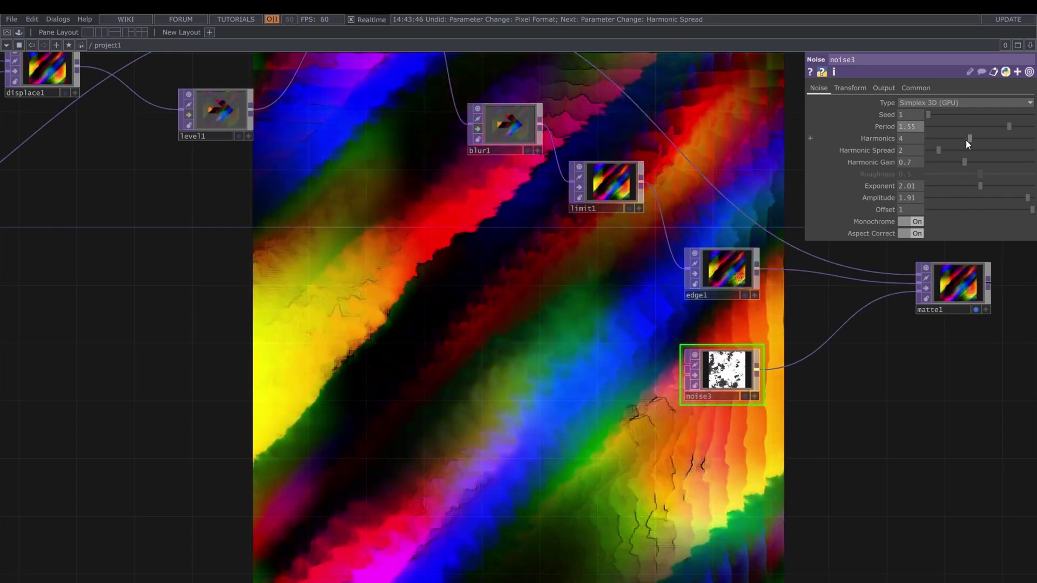
pyautogui.moveTo(939, 150)
pyautogui.mouseDown()
pyautogui.moveTo(950, 151)
pyautogui.moveTo(940, 152)
pyautogui.mouseUp()
pyautogui.moveTo(1008, 126); pyautogui.dragTo(1032, 126)
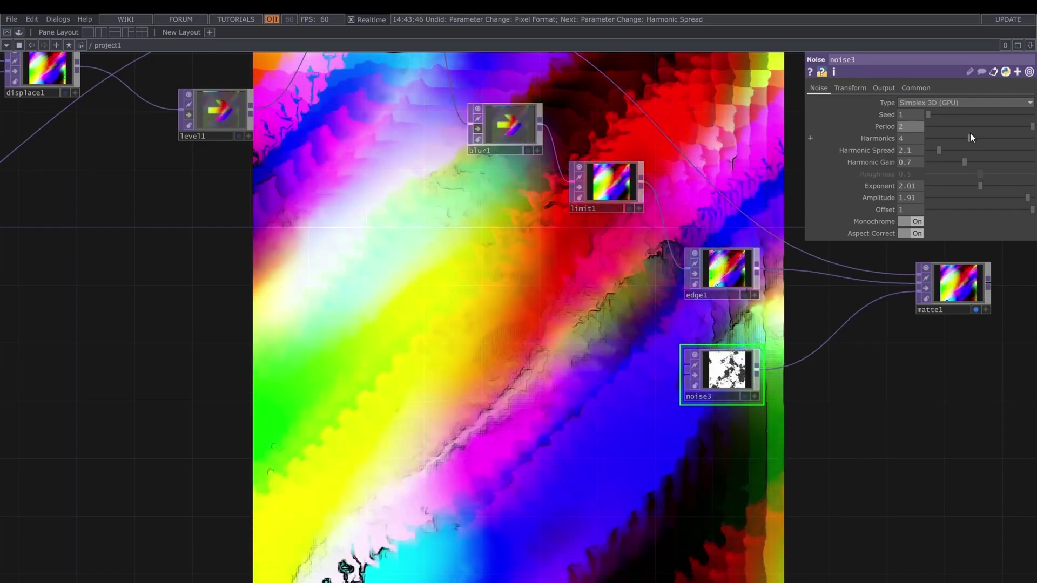
pyautogui.moveTo(970, 137); pyautogui.dragTo(967, 140)
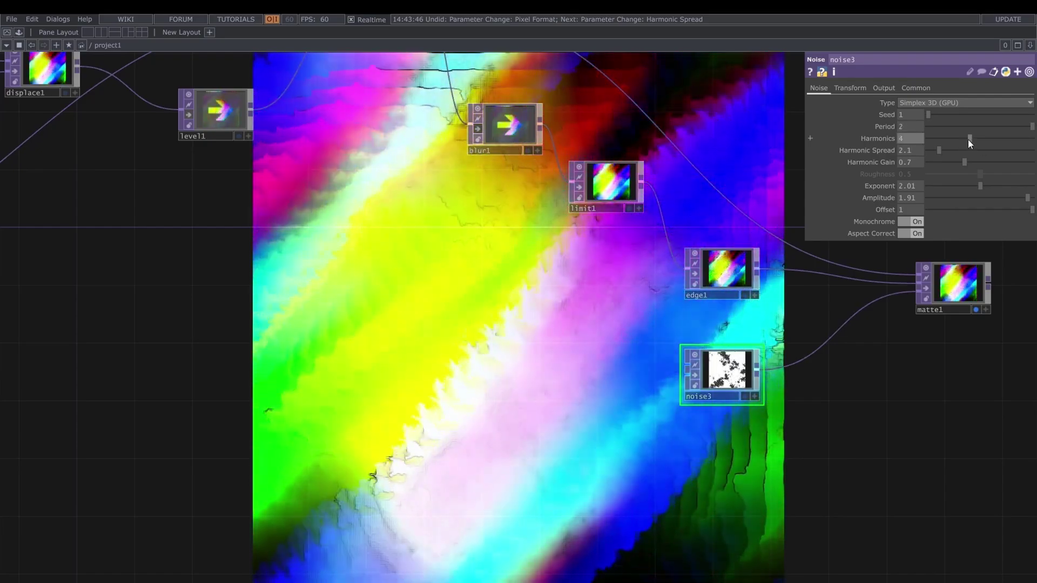
# Step: Lower noise3's exponent to 0.1 and its offset to 0.207
pyautogui.scroll(5, 740, 357)
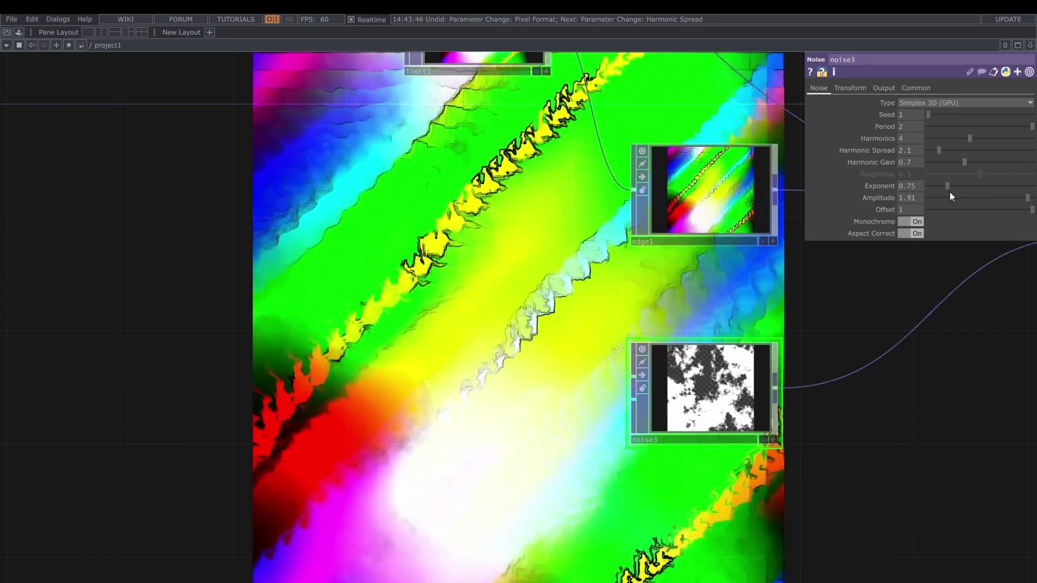
pyautogui.moveTo(949, 192); pyautogui.dragTo(932, 193)
pyautogui.moveTo(1025, 197)
pyautogui.mouseDown()
pyautogui.moveTo(947, 205)
pyautogui.moveTo(1028, 199)
pyautogui.mouseUp()
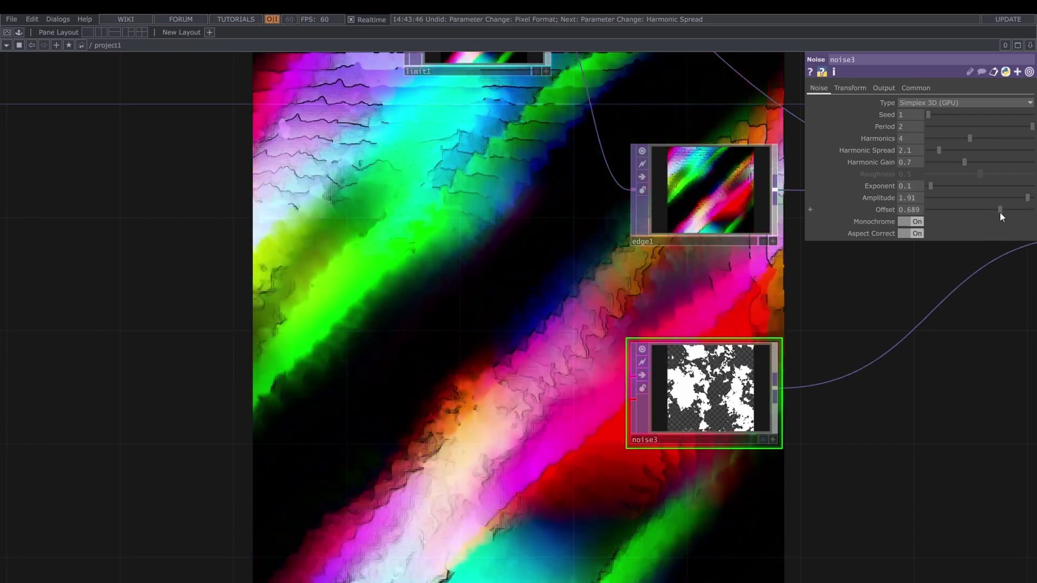
# Step: Change edge1's edge color from black to white
pyautogui.scroll(-5, 794, 332)
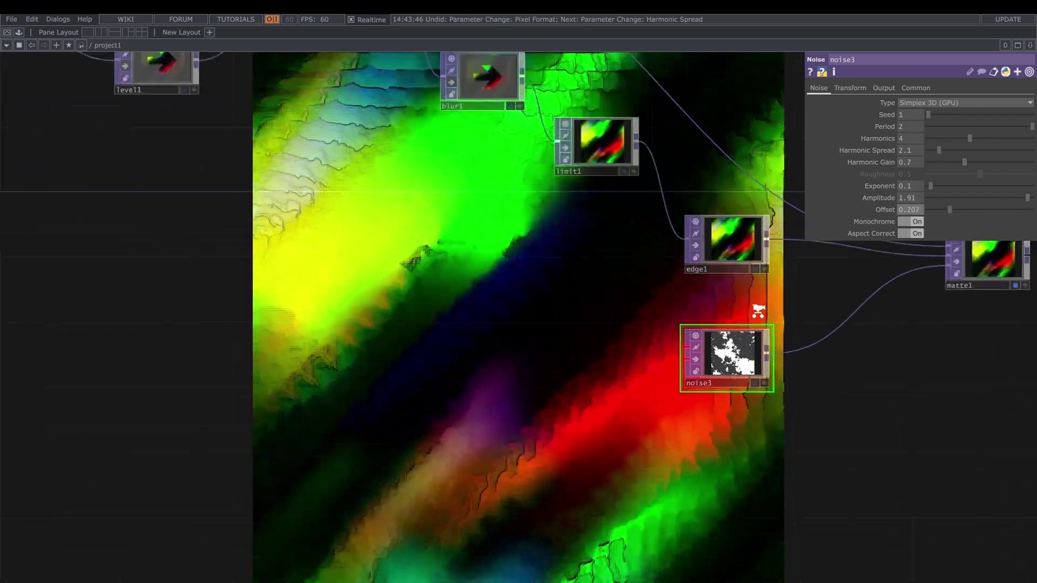
pyautogui.click(665, 301)
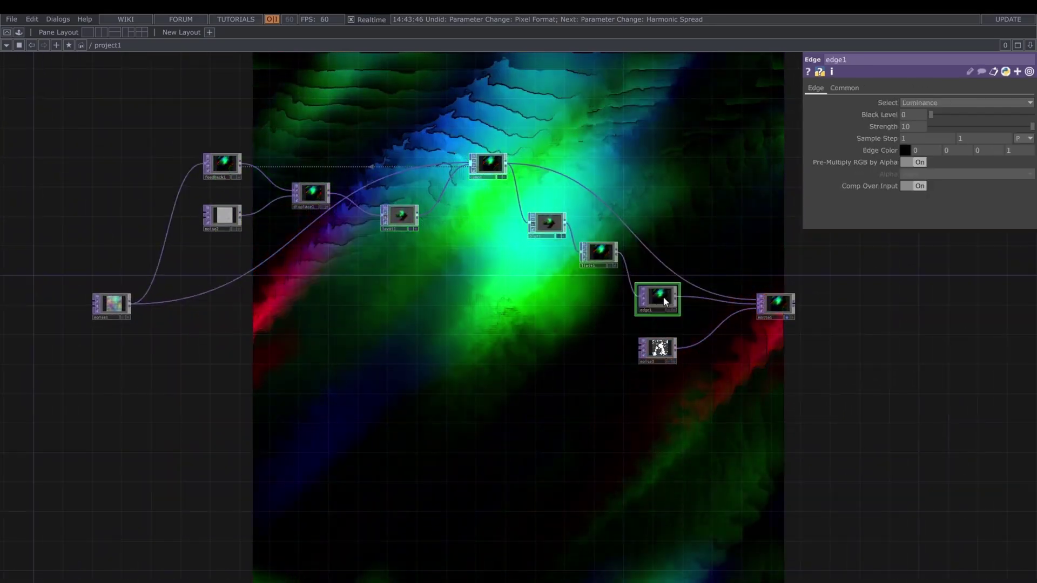
pyautogui.click(905, 150)
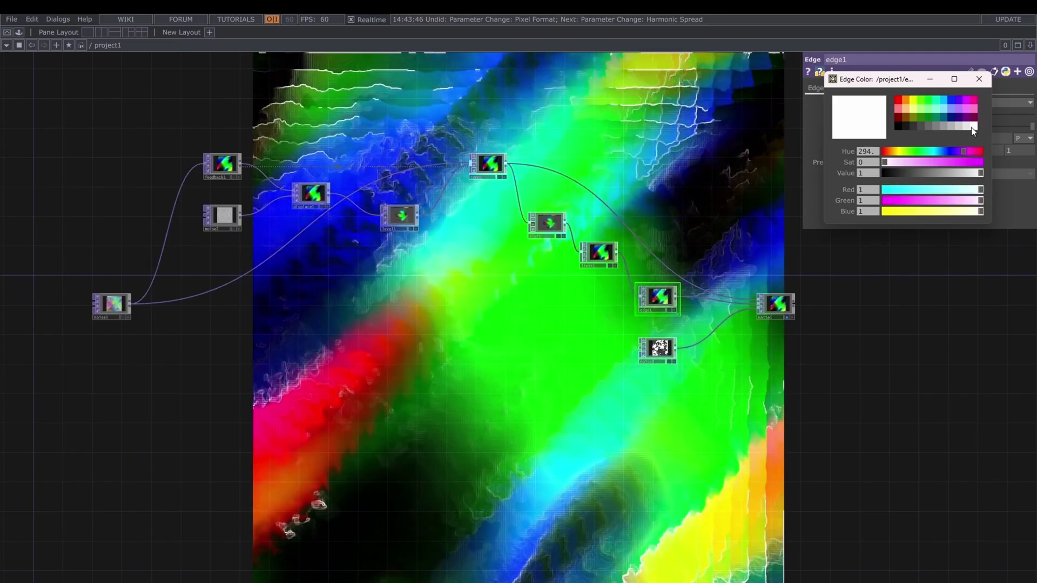